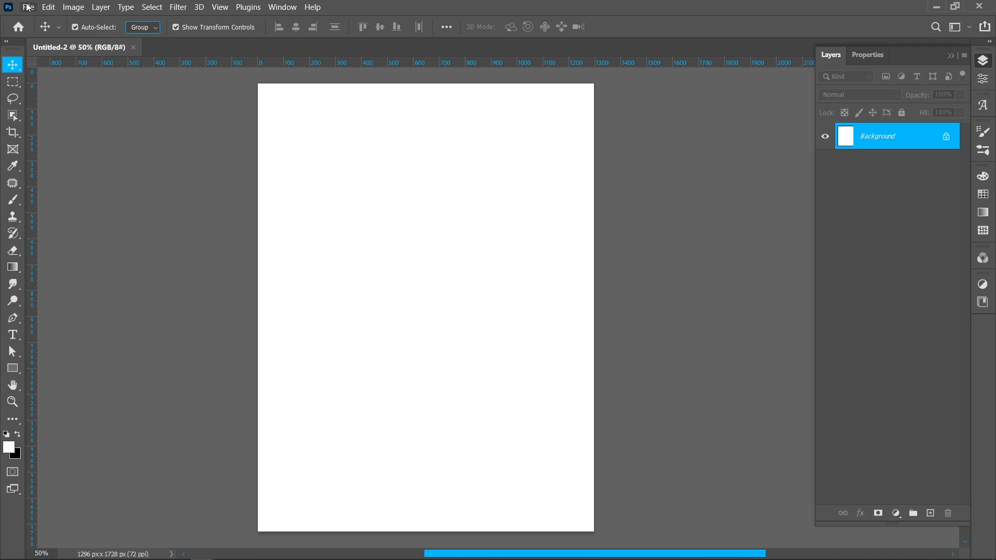
# Step: Place the 3d-grunge-room-interior image as an embedded layer and enlarge it to cover the full height of the canvas
pyautogui.click(86, 251)
pyautogui.click(51, 215)
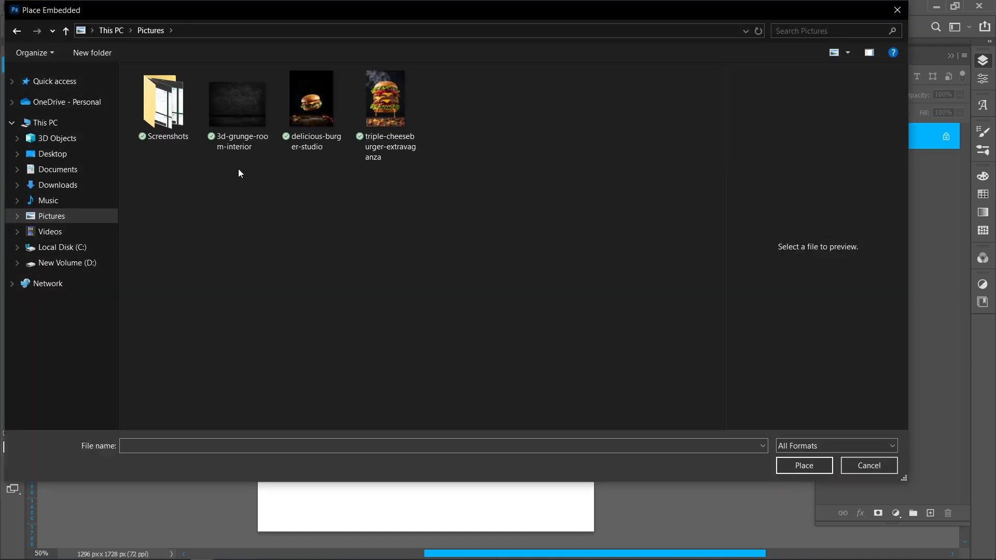
pyautogui.click(252, 111)
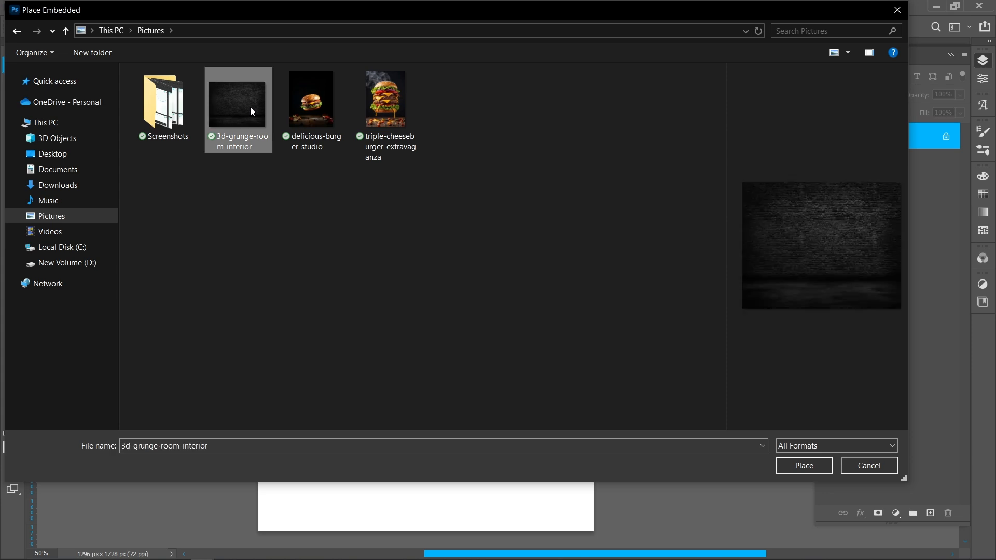
pyautogui.doubleClick(251, 109)
pyautogui.moveTo(419, 169); pyautogui.dragTo(425, 83)
pyautogui.moveTo(425, 441); pyautogui.dragTo(426, 530)
pyautogui.click(641, 25)
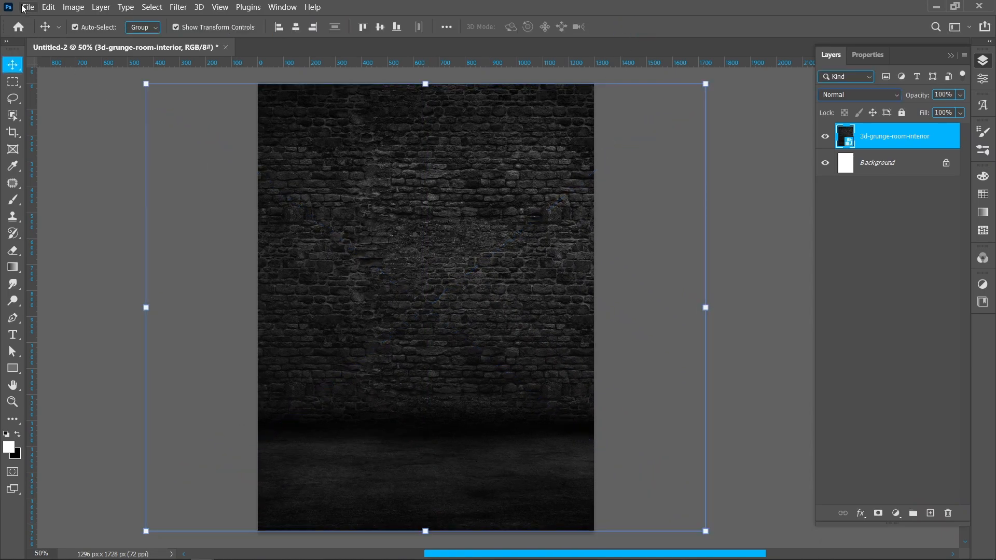
# Step: Place the triple-cheeseburger-extravaganza image as an embedded layer above the brick wall background
pyautogui.click(23, 8)
pyautogui.click(58, 252)
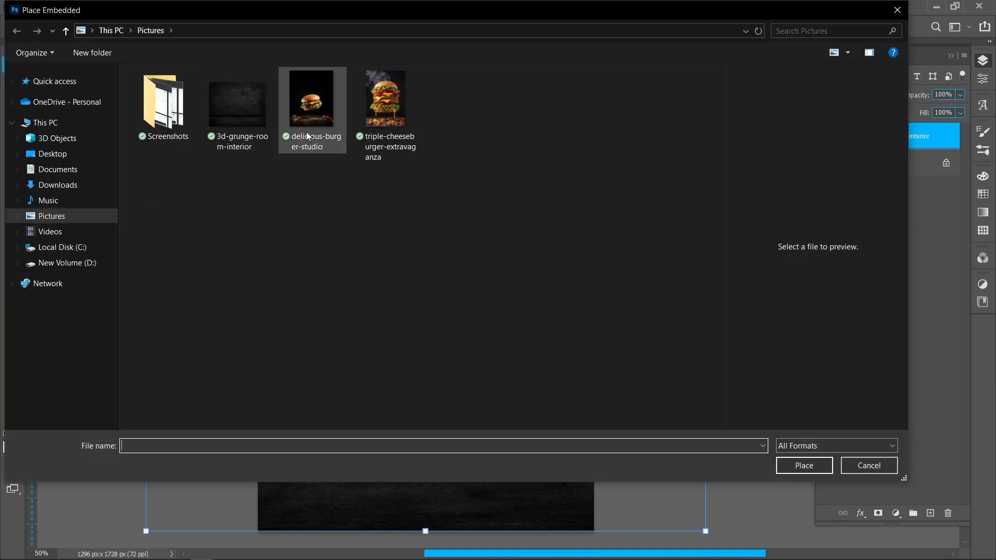
pyautogui.click(378, 98)
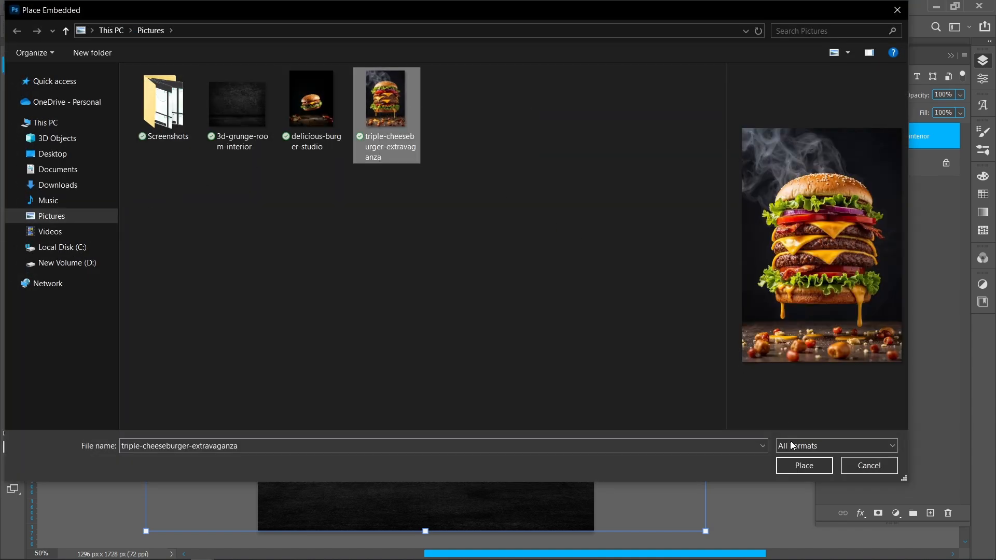
pyautogui.click(797, 470)
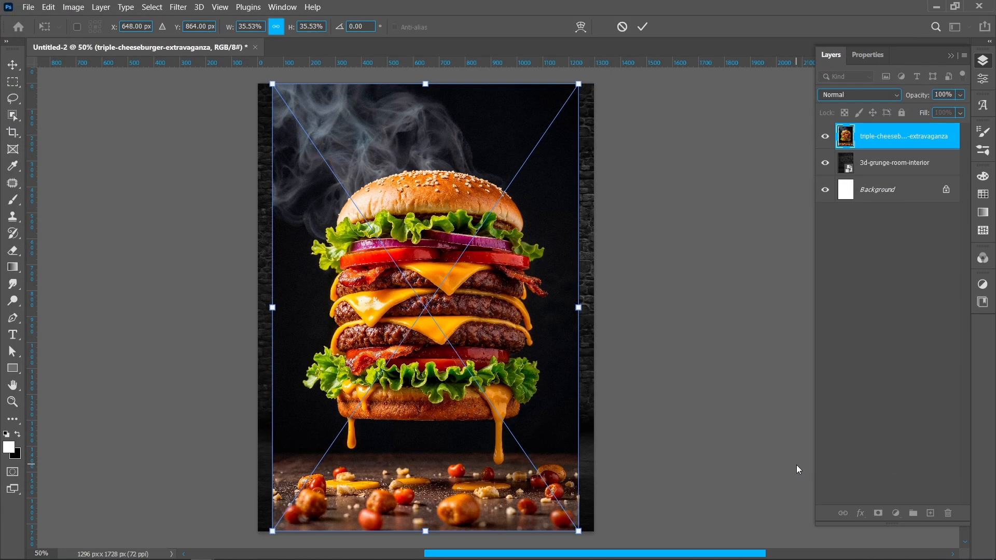
pyautogui.click(642, 27)
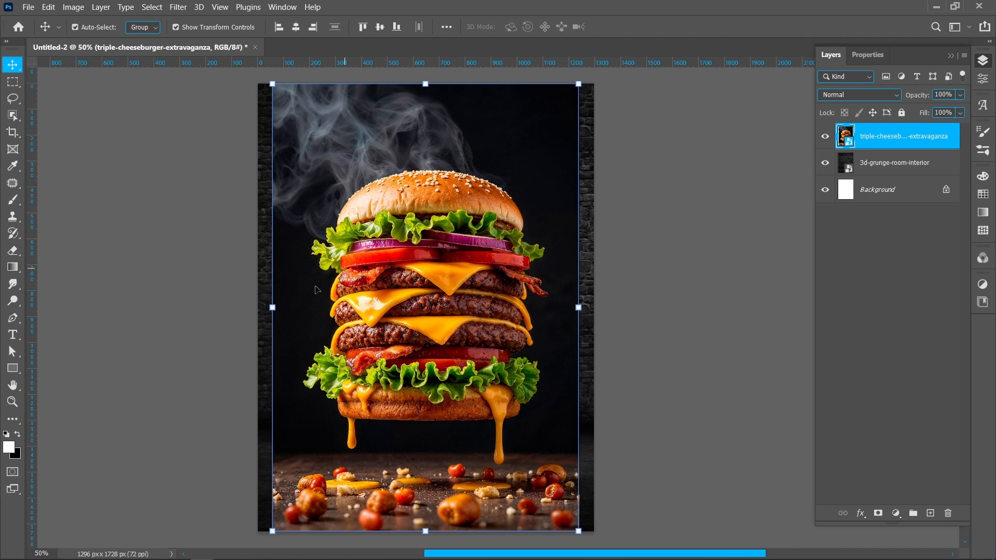
# Step: Scale the cheeseburger image to 38.94% to fill the canvas width and move it up to Y 781 px
pyautogui.moveTo(272, 307); pyautogui.dragTo(257, 307)
pyautogui.moveTo(578, 307); pyautogui.dragTo(591, 307)
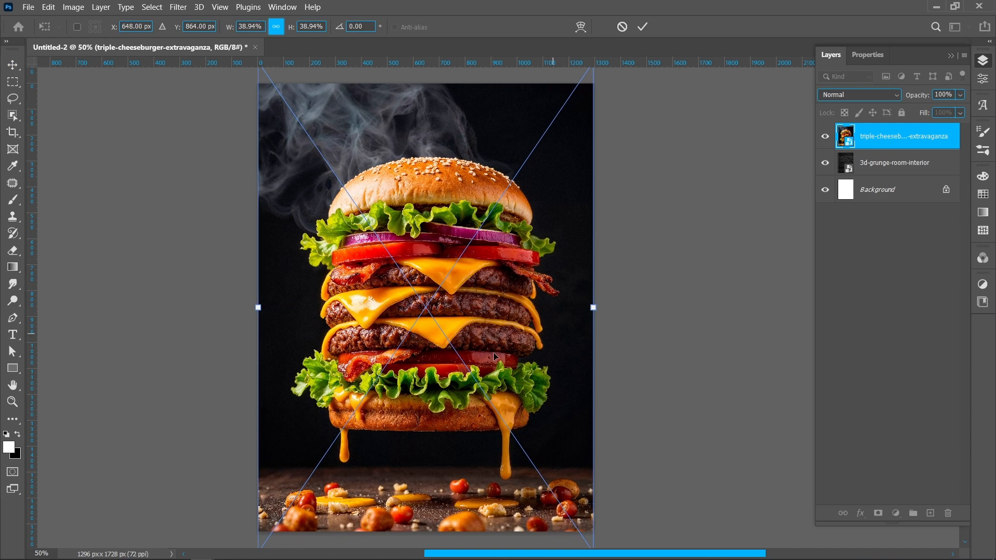
pyautogui.moveTo(474, 368); pyautogui.dragTo(475, 346)
pyautogui.click(643, 27)
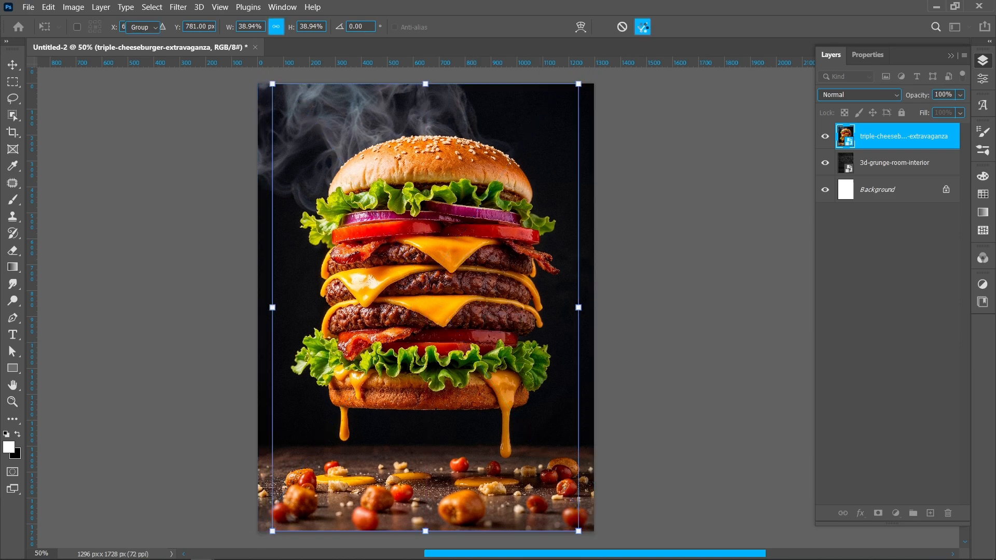
# Step: Mask the original cheeseburger layer to its automatically selected subject and delete the unmasked duplicate above it
pyautogui.hotkey('ctrl', 'j')
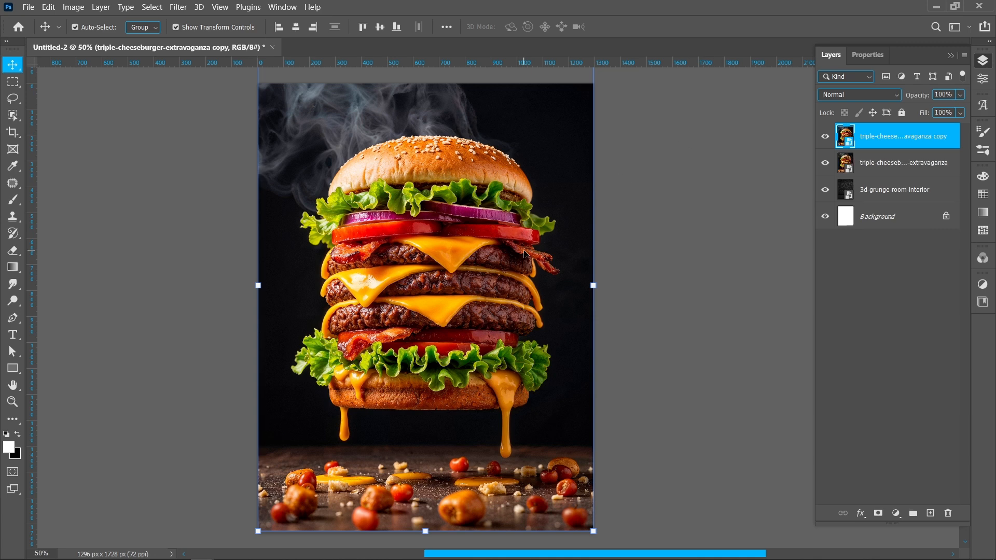
pyautogui.click(20, 115)
pyautogui.click(588, 28)
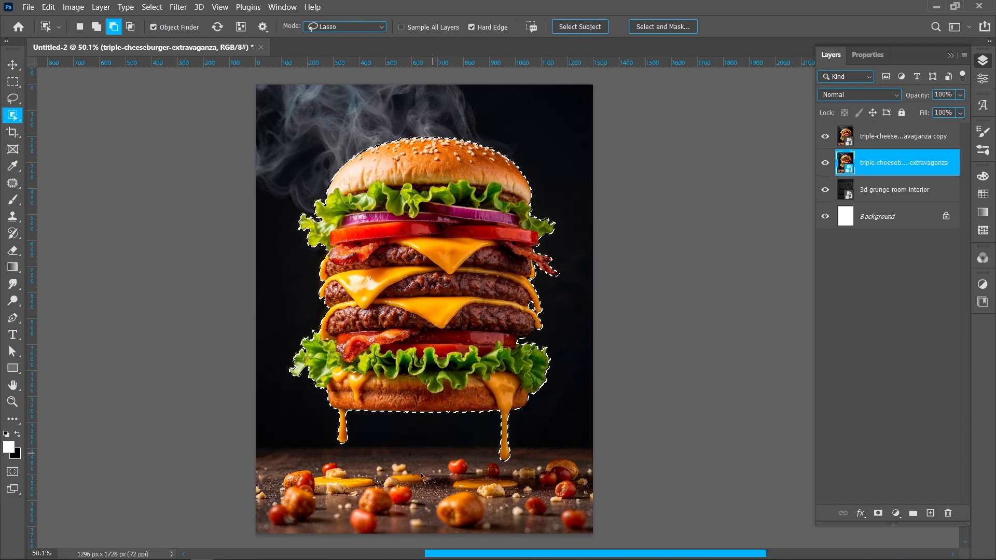
pyautogui.click(877, 514)
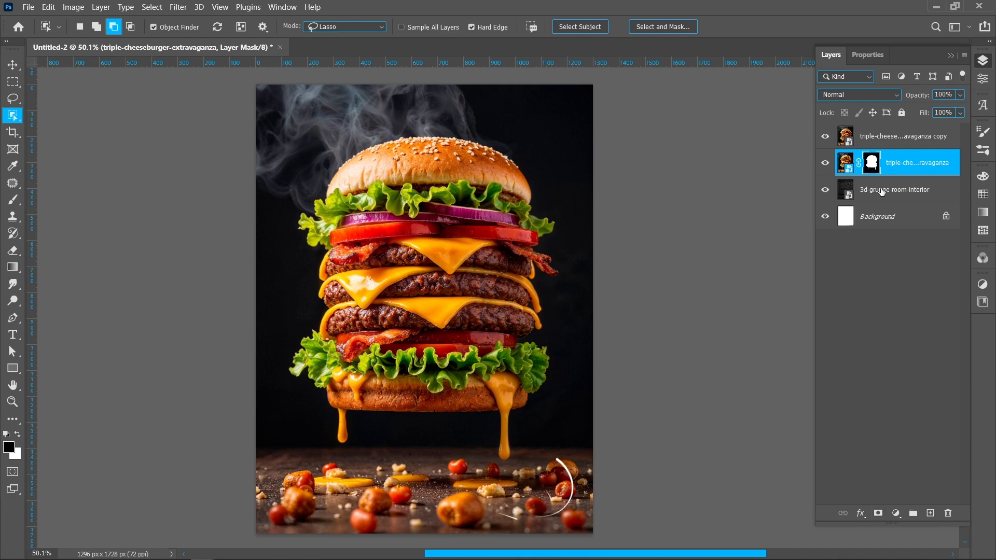
pyautogui.click(881, 136)
pyautogui.press('Delete')
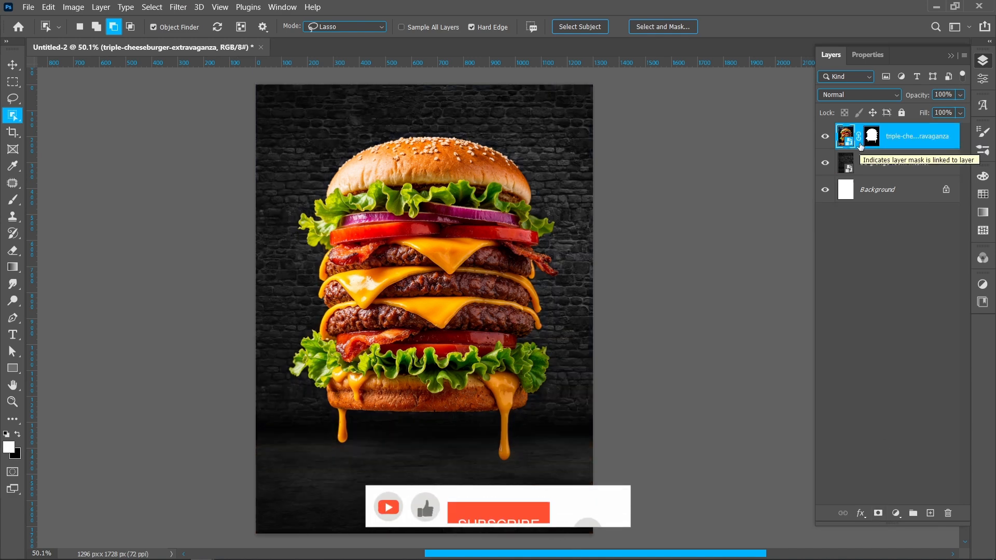
# Step: Flip the masked cheeseburger layer horizontally with Free Transform
pyautogui.click(12, 64)
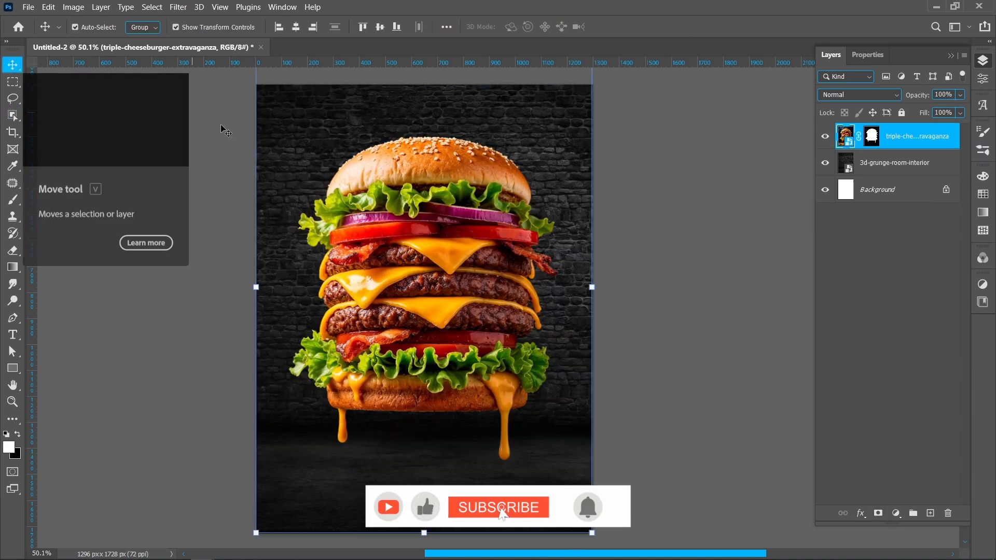
pyautogui.hotkey('ctrl', 't')
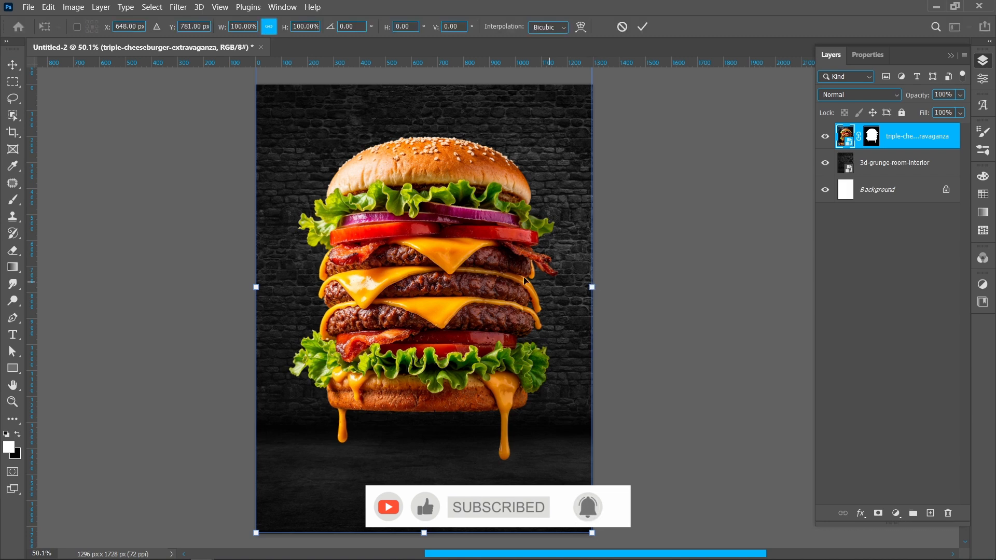
pyautogui.rightClick(438, 255)
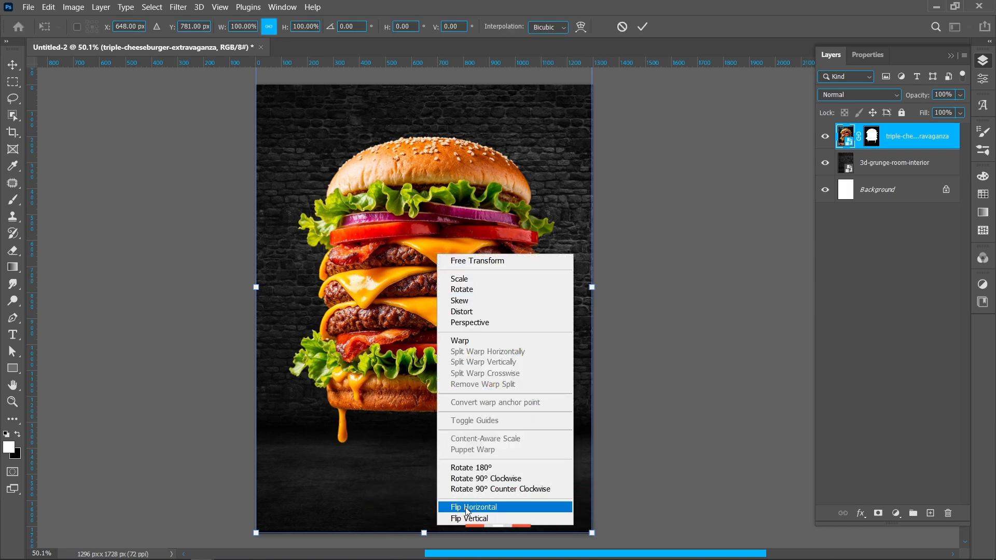
pyautogui.click(466, 508)
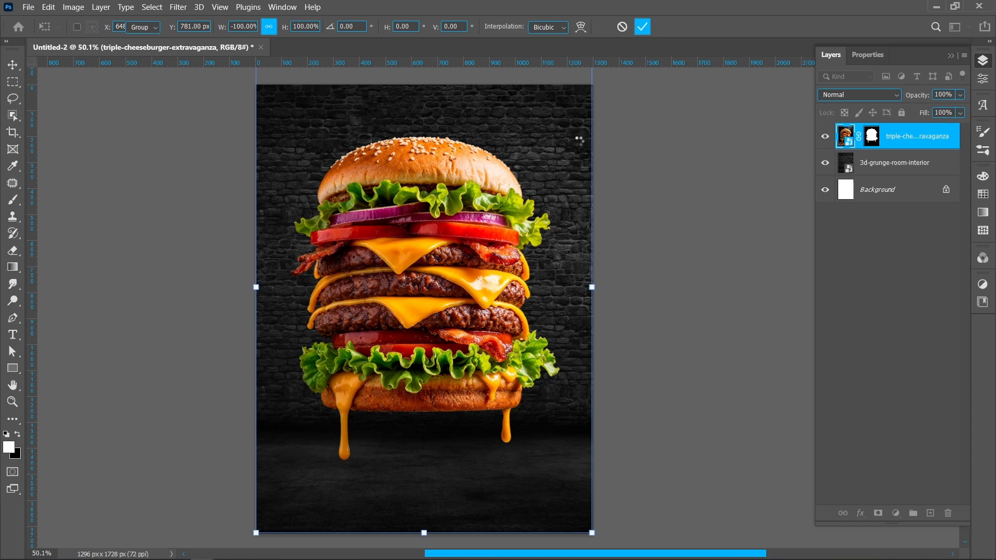
pyautogui.press('Return')
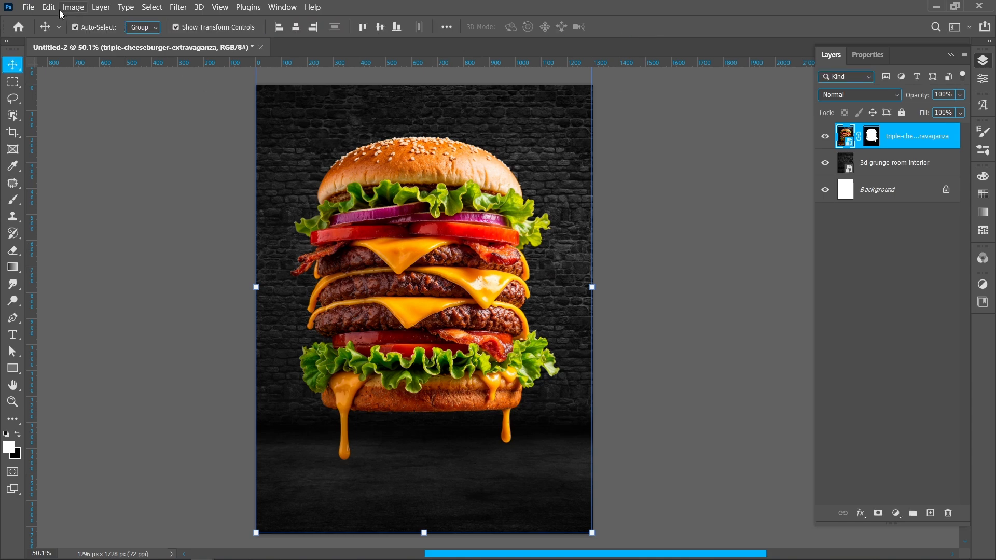
# Step: Place the delicious-burger-studio image flush with the canvas's lower edge and move its layer beneath the cheeseburger layer
pyautogui.click(28, 7)
pyautogui.click(89, 252)
pyautogui.click(300, 116)
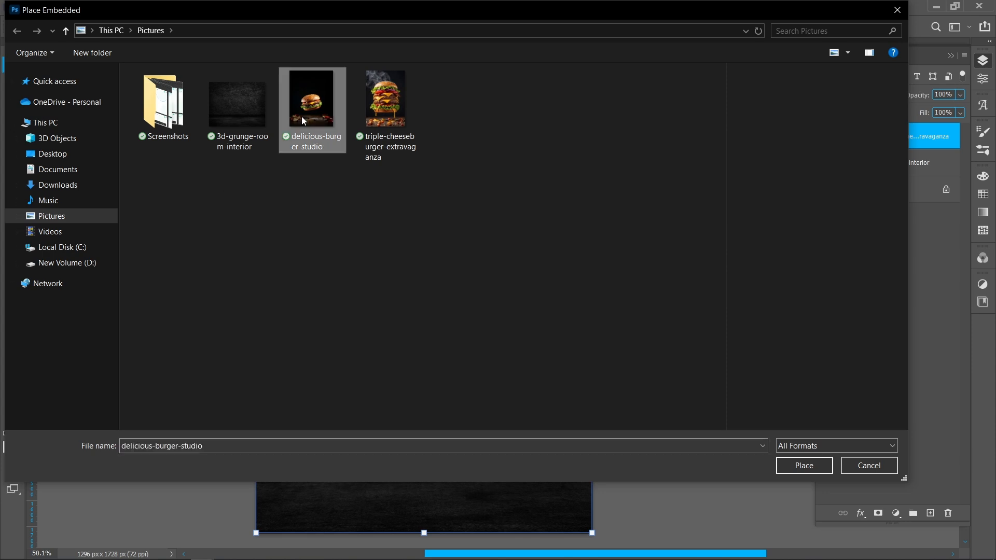
pyautogui.click(804, 466)
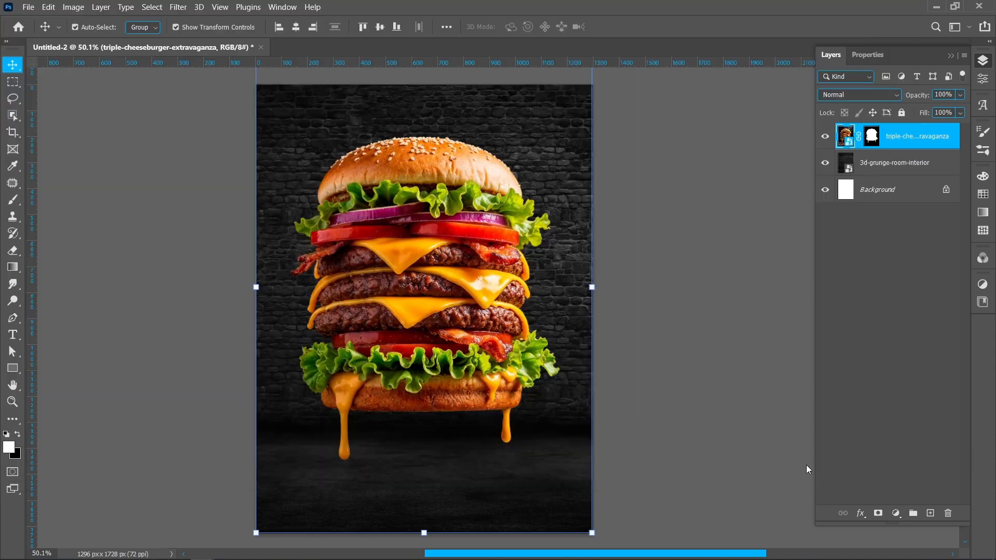
pyautogui.moveTo(430, 451)
pyautogui.mouseDown()
pyautogui.moveTo(440, 422)
pyautogui.moveTo(442, 440)
pyautogui.mouseUp()
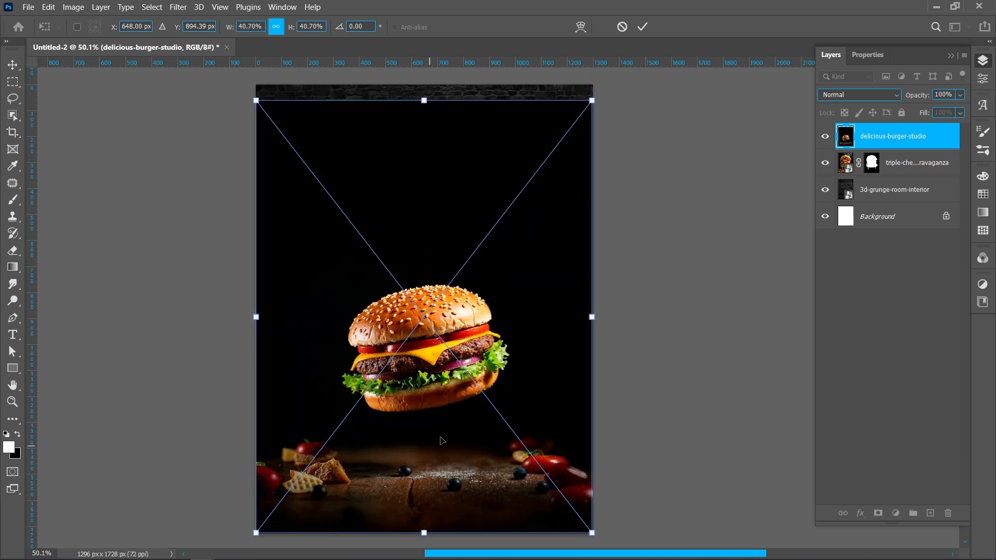
pyautogui.click(642, 27)
pyautogui.moveTo(875, 143); pyautogui.dragTo(876, 178)
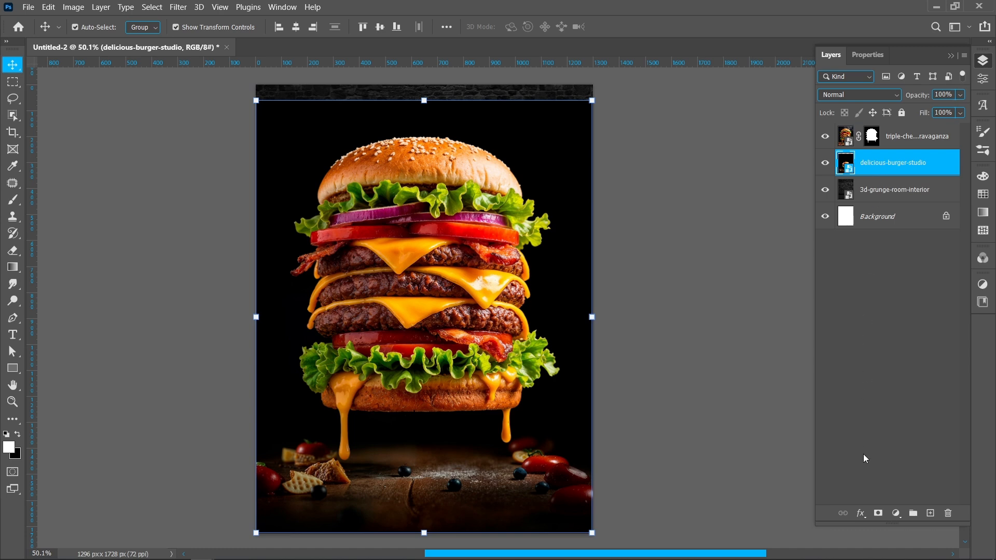
# Step: Add a layer mask to delicious-burger-studio and paint it black with a large soft brush, keeping only the table with ingredients
pyautogui.click(876, 513)
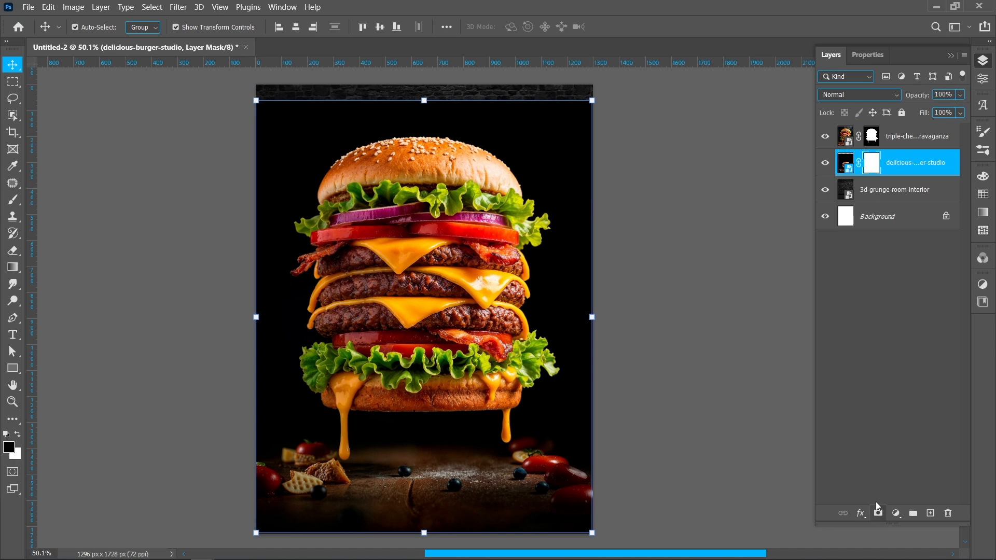
pyautogui.click(7, 203)
pyautogui.moveTo(407, 231); pyautogui.dragTo(471, 232)
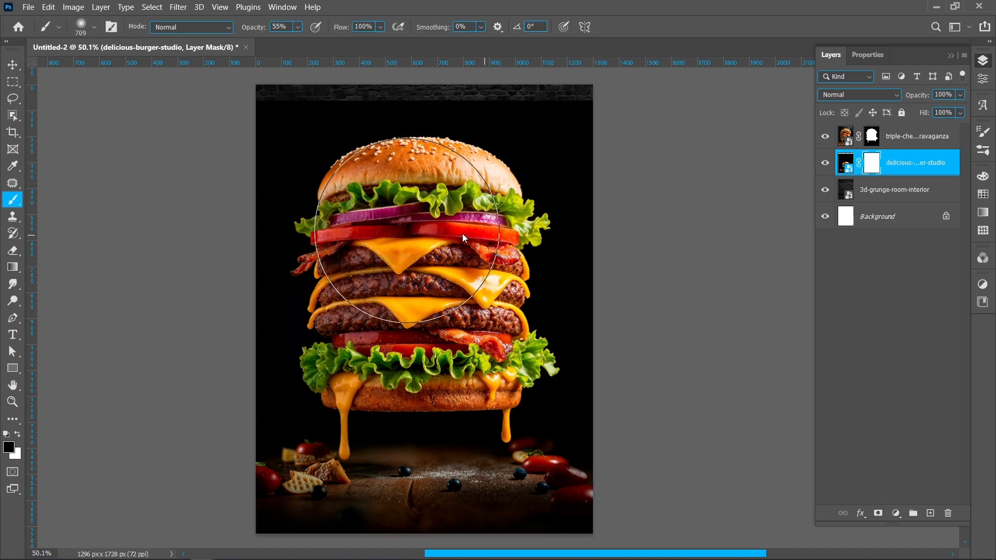
pyautogui.moveTo(332, 98)
pyautogui.mouseDown()
pyautogui.moveTo(356, 100)
pyautogui.moveTo(334, 122)
pyautogui.moveTo(638, 133)
pyautogui.moveTo(406, 217)
pyautogui.moveTo(409, 254)
pyautogui.mouseUp()
pyautogui.moveTo(445, 296); pyautogui.dragTo(435, 297)
pyautogui.scroll(2, 419, 371)
pyautogui.moveTo(419, 370)
pyautogui.mouseDown()
pyautogui.moveTo(426, 313)
pyautogui.moveTo(583, 329)
pyautogui.moveTo(616, 289)
pyautogui.moveTo(618, 300)
pyautogui.moveTo(521, 300)
pyautogui.mouseUp()
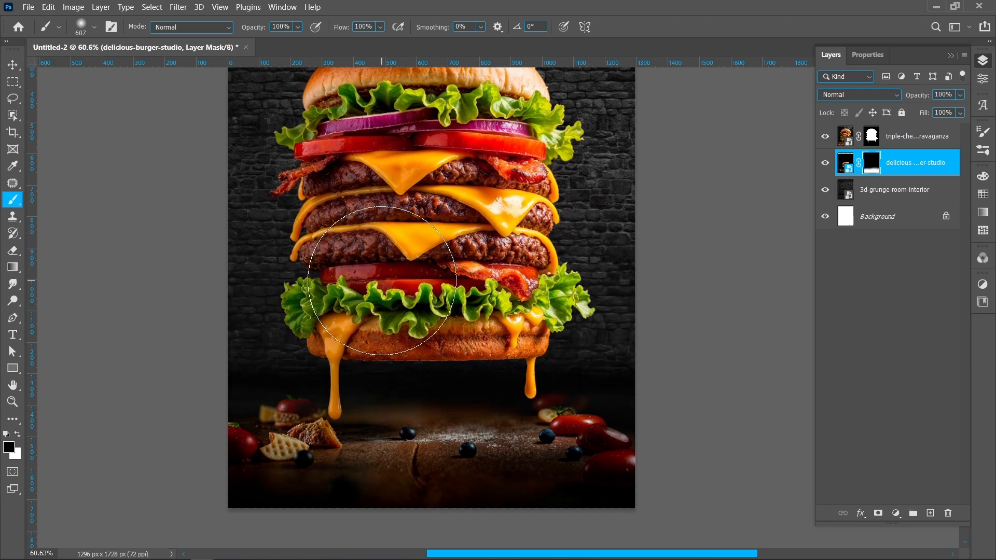
pyautogui.press('v')
pyautogui.moveTo(441, 272); pyautogui.dragTo(413, 347)
pyautogui.scroll(-2, 419, 326)
pyautogui.click(681, 293)
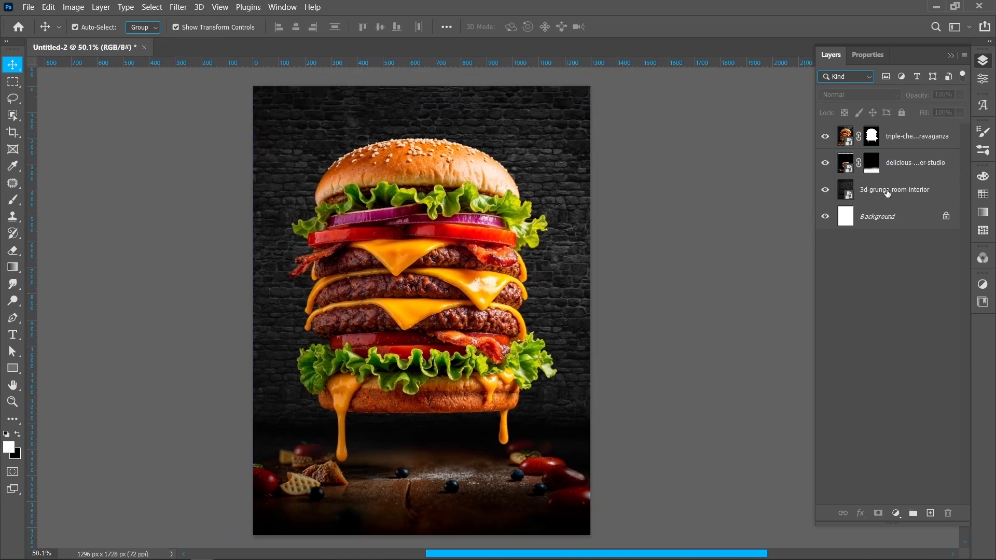
# Step: Add a Curves adjustment above the 3d-grunge-room-interior layer and darken the wall with a point at input 190, output 127
pyautogui.click(886, 192)
pyautogui.click(896, 513)
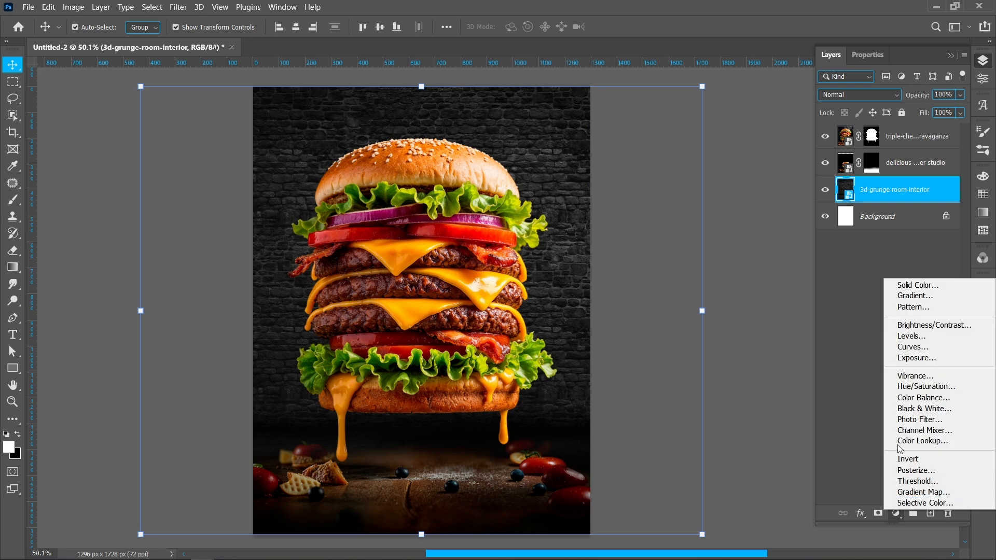
pyautogui.click(900, 348)
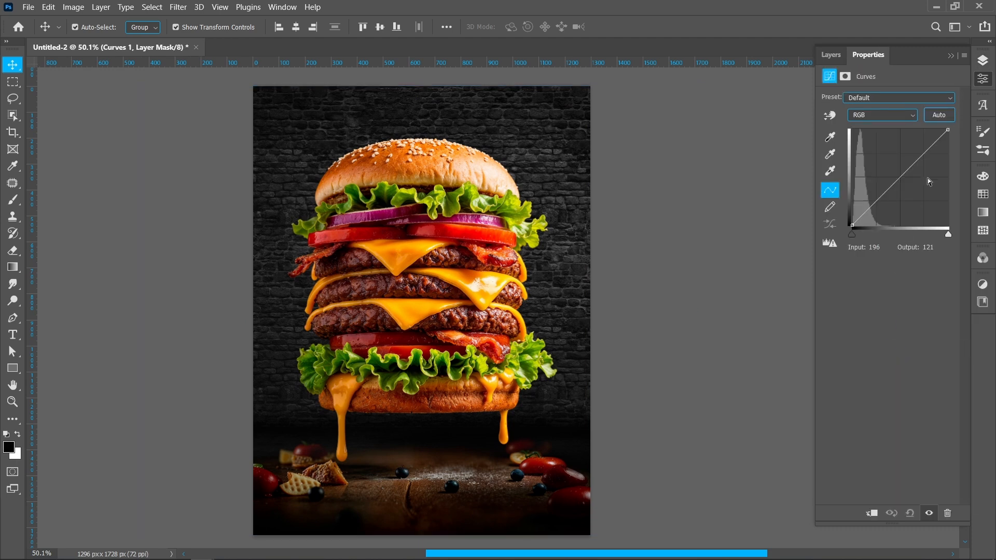
pyautogui.moveTo(923, 170); pyautogui.dragTo(923, 177)
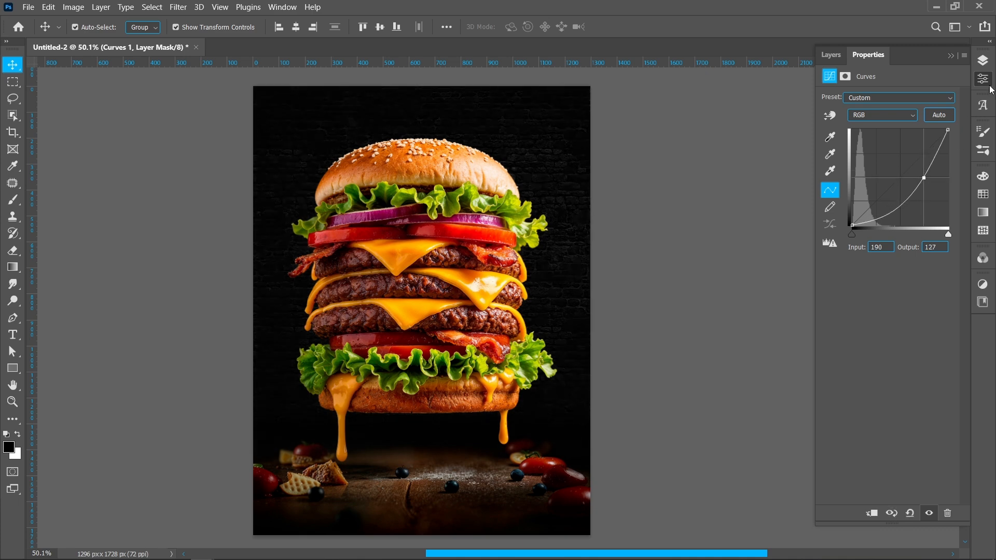
pyautogui.click(983, 61)
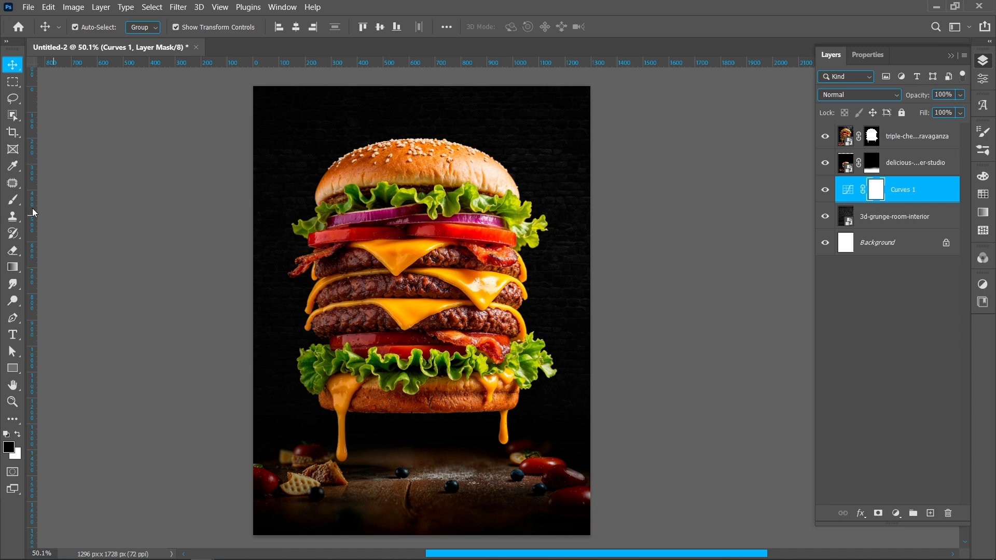
# Step: Paint black on the Curves mask behind the burger's right side with a 722 px soft brush at 40% opacity
pyautogui.click(12, 199)
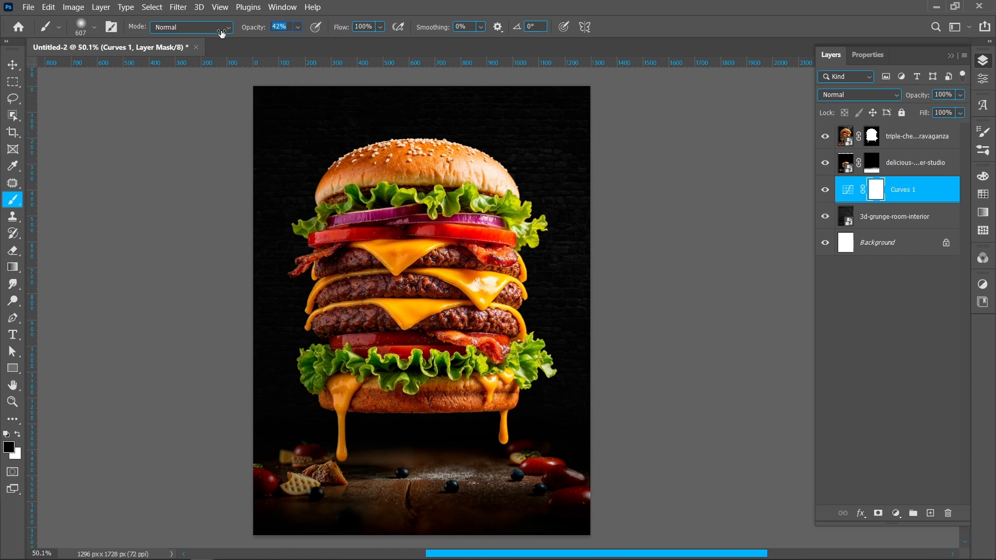
pyautogui.moveTo(221, 31); pyautogui.dragTo(221, 31)
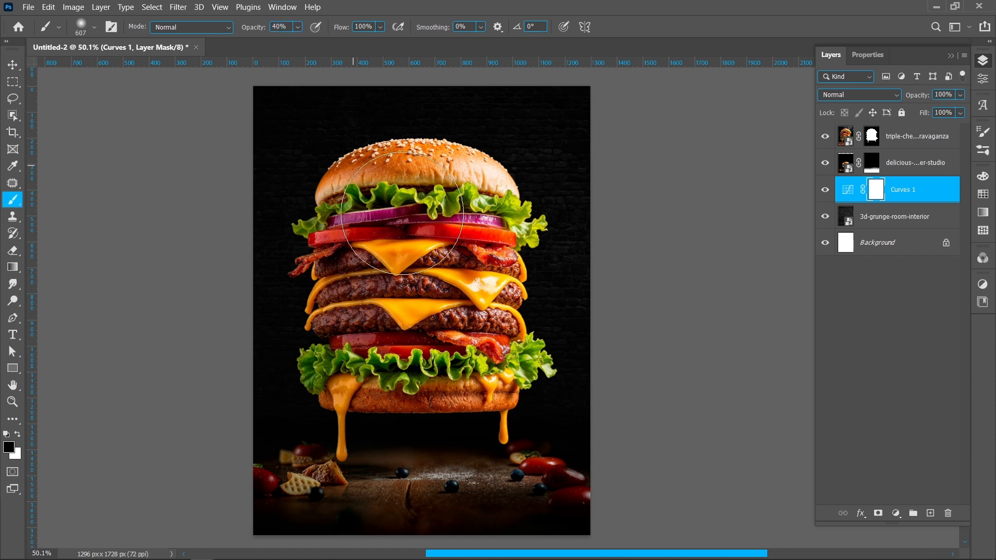
pyautogui.moveTo(480, 216); pyautogui.dragTo(488, 227)
pyautogui.click(463, 210)
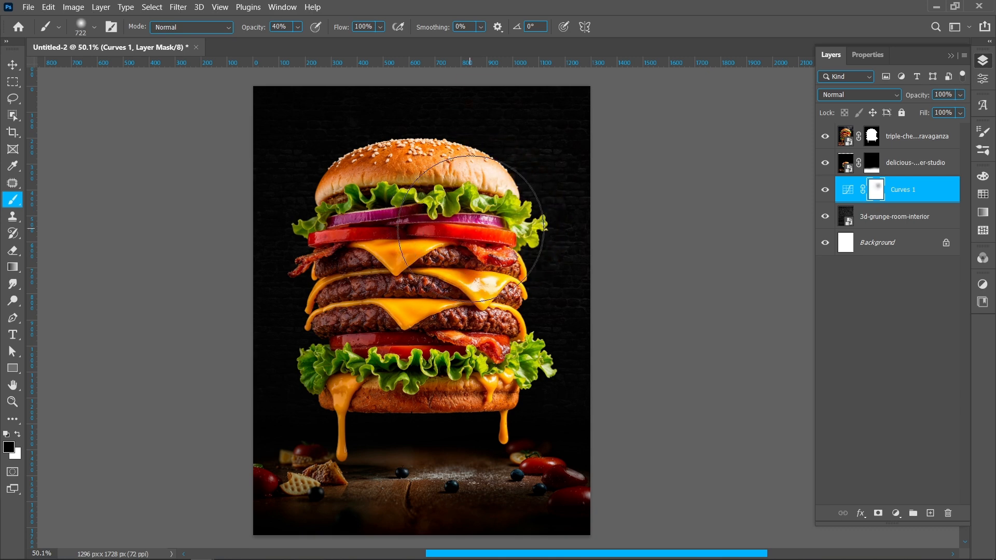
pyautogui.click(569, 336)
pyautogui.click(512, 234)
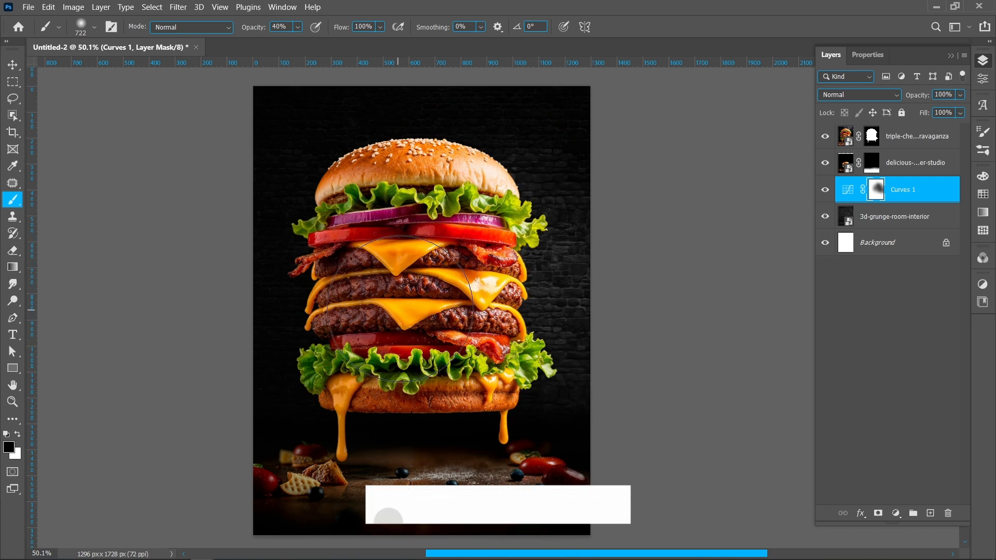
pyautogui.press('v')
pyautogui.click(423, 170)
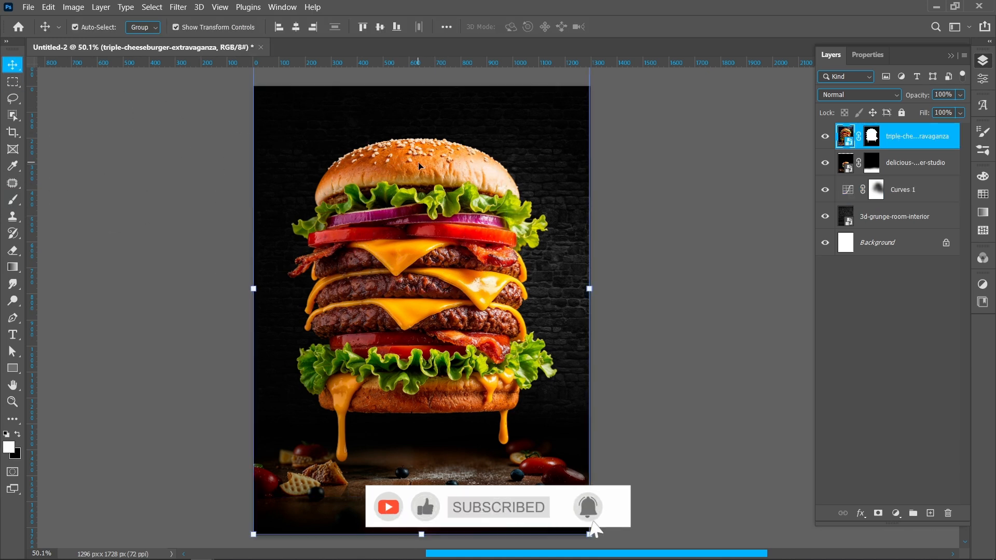
# Step: Scale the triple-cheeseburger layer down and position it over the table, slightly right of the canvas centre
pyautogui.moveTo(422, 536); pyautogui.dragTo(429, 461)
pyautogui.moveTo(433, 217); pyautogui.dragTo(433, 279)
pyautogui.click(642, 26)
pyautogui.hotkey('shift', 'Down')
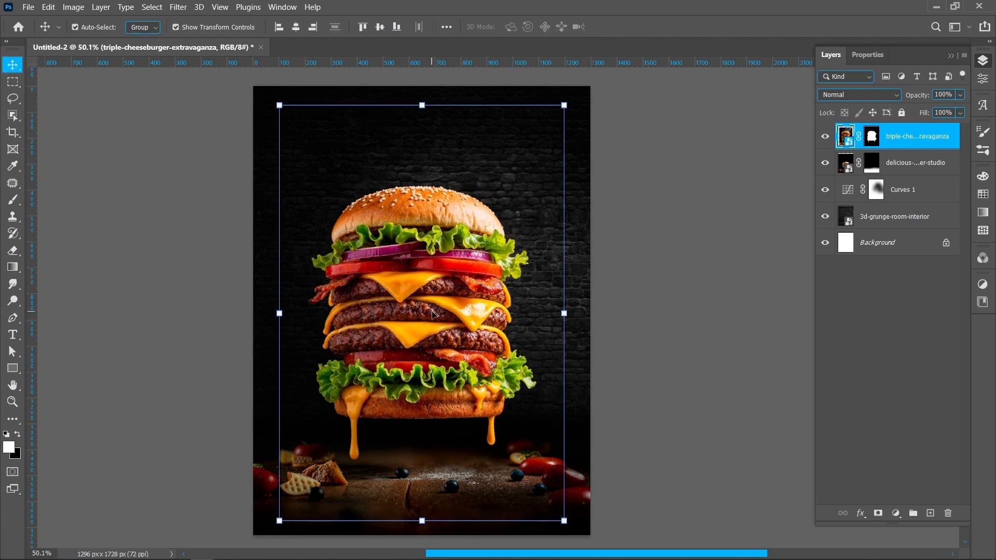
pyautogui.hotkey('shift', 'Down')
pyautogui.hotkey('shift', 'Right')
pyautogui.click(632, 335)
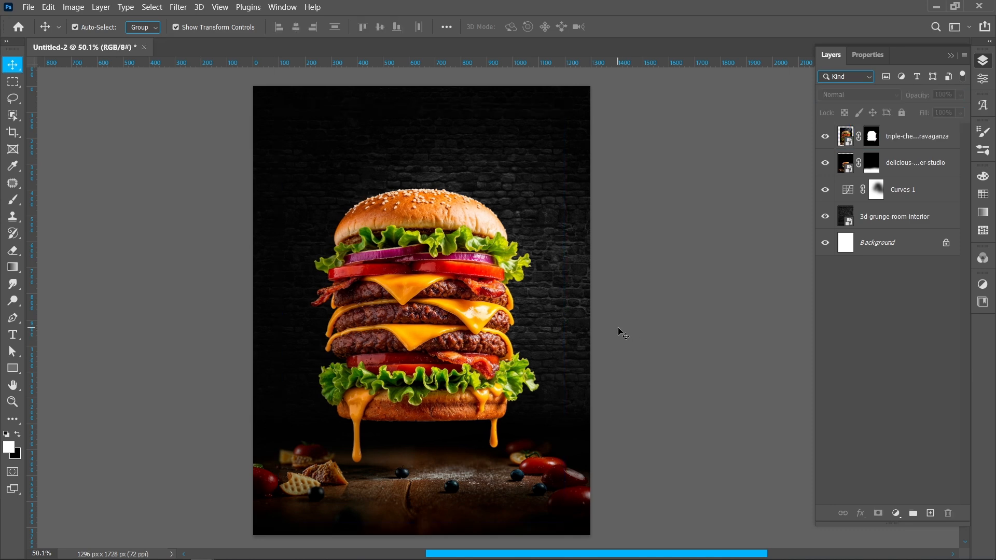
# Step: Refine the Curves 1 mask on the wall above and behind the burger with an 888 px soft brush at 14% opacity
pyautogui.click(875, 189)
pyautogui.press('x')
pyautogui.press('b')
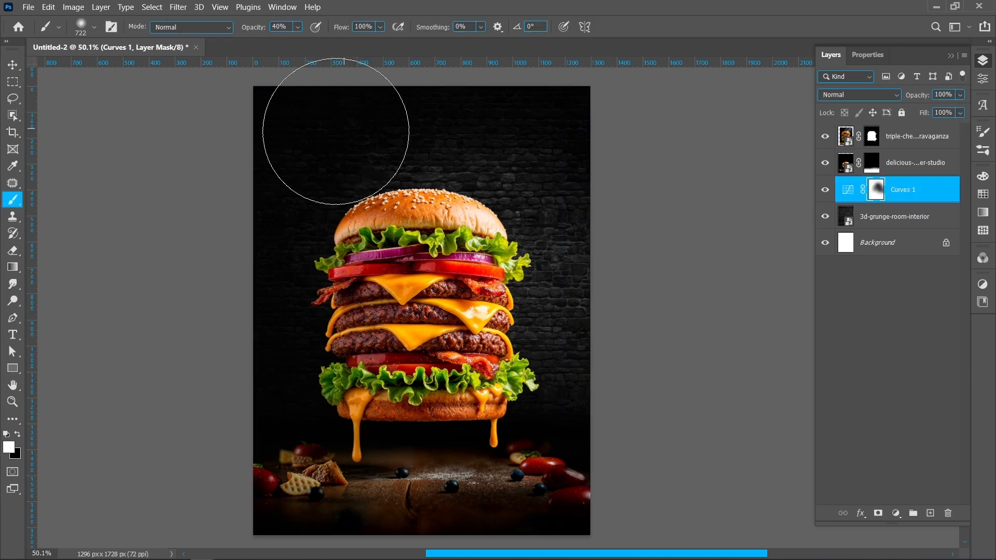
pyautogui.moveTo(461, 112); pyautogui.dragTo(489, 99)
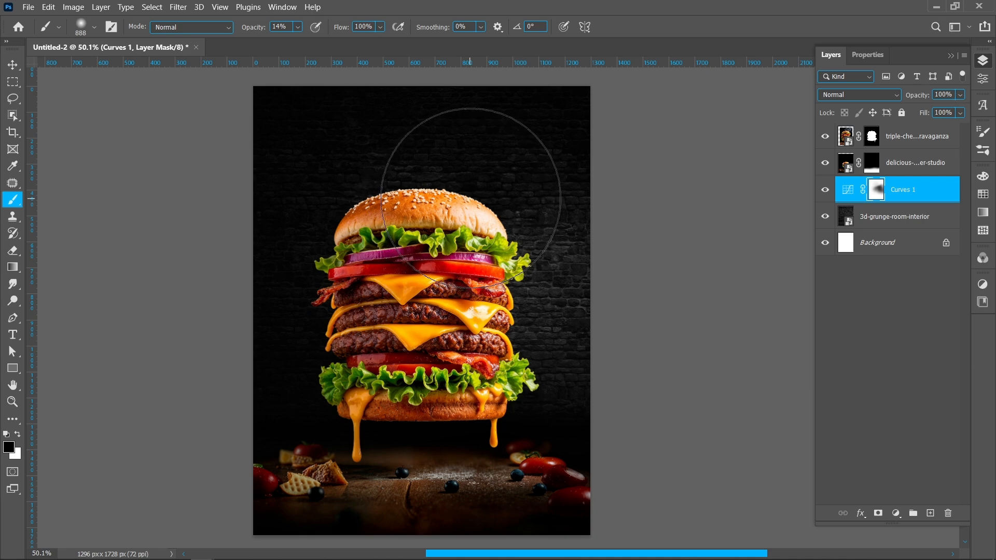
# Step: Add a Curves adjustment clipped to the cheeseburger layer, darkening the highlights and setting a shadow point at input 91, output 30
pyautogui.press('v')
pyautogui.click(894, 140)
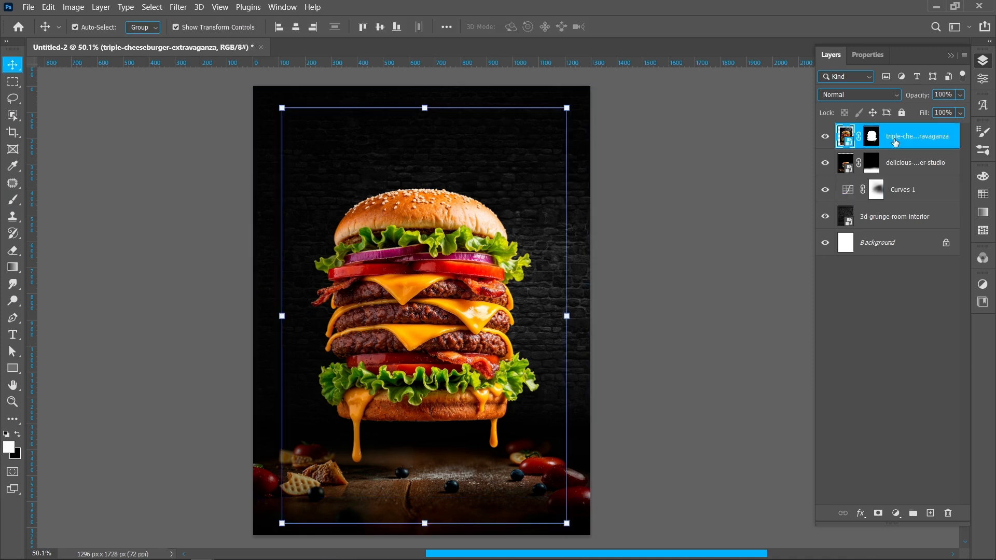
pyautogui.click(894, 513)
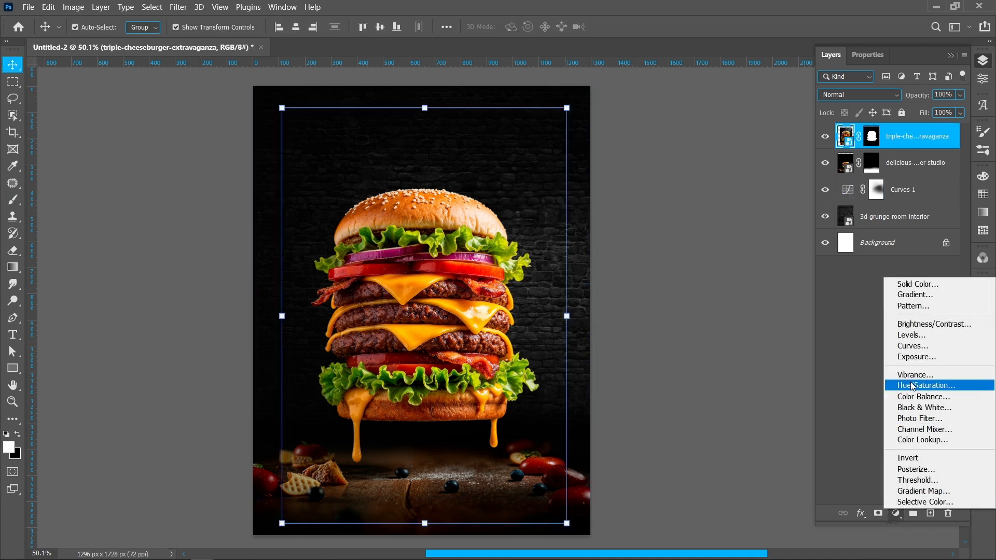
pyautogui.click(910, 345)
pyautogui.moveTo(924, 154); pyautogui.dragTo(923, 175)
pyautogui.moveTo(878, 216); pyautogui.dragTo(886, 213)
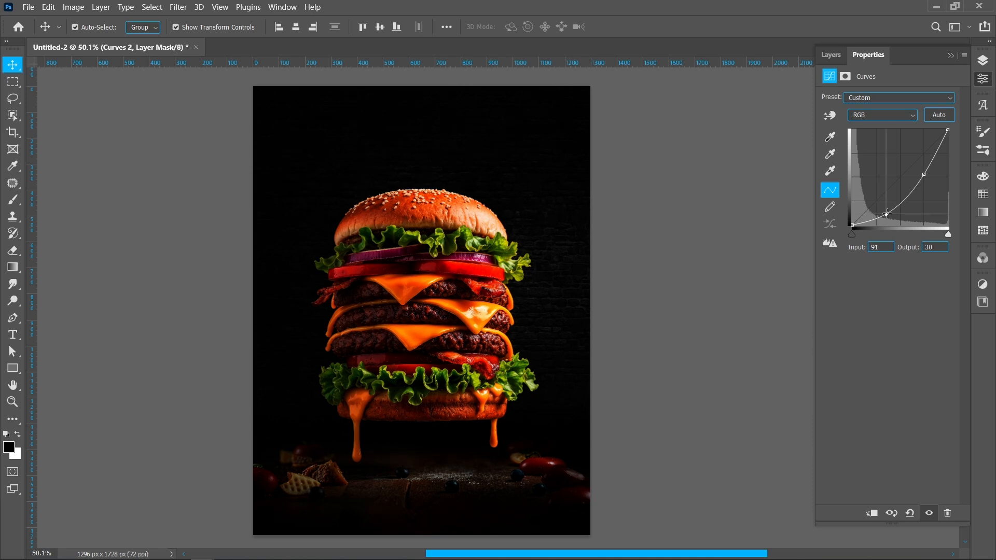
pyautogui.click(870, 513)
pyautogui.click(981, 61)
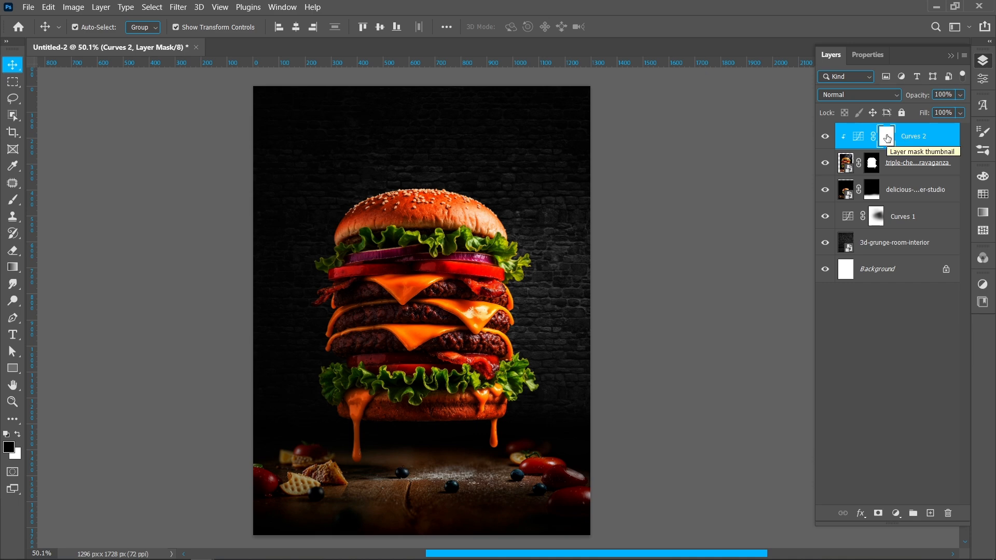
# Step: Invert the Curves 2 mask and paint white along the burger's left side with an 888 px soft brush at 44% to 49% opacity
pyautogui.hotkey('ctrl', 'i')
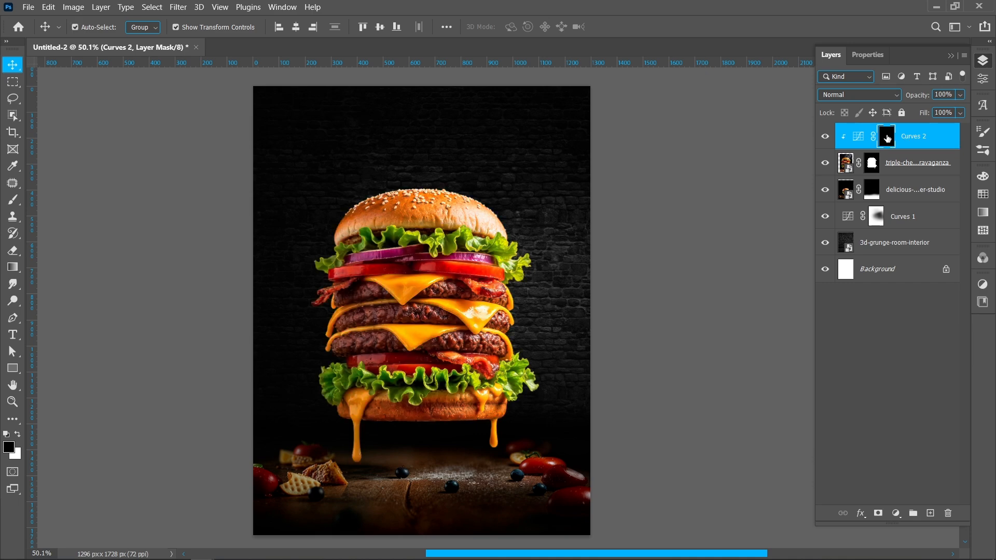
pyautogui.press('b')
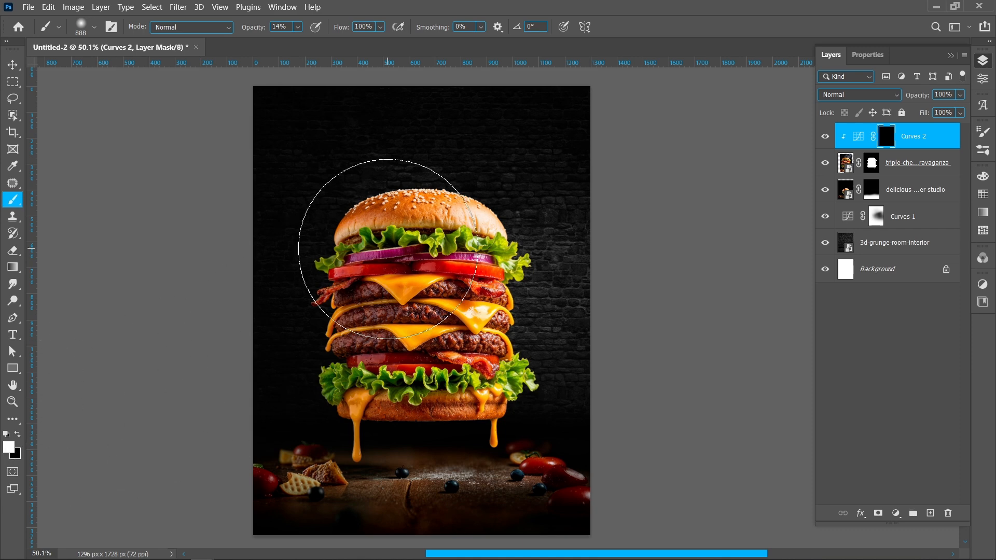
pyautogui.moveTo(247, 30); pyautogui.dragTo(267, 33)
pyautogui.moveTo(295, 169)
pyautogui.mouseDown()
pyautogui.moveTo(251, 242)
pyautogui.moveTo(259, 294)
pyautogui.moveTo(250, 411)
pyautogui.mouseUp()
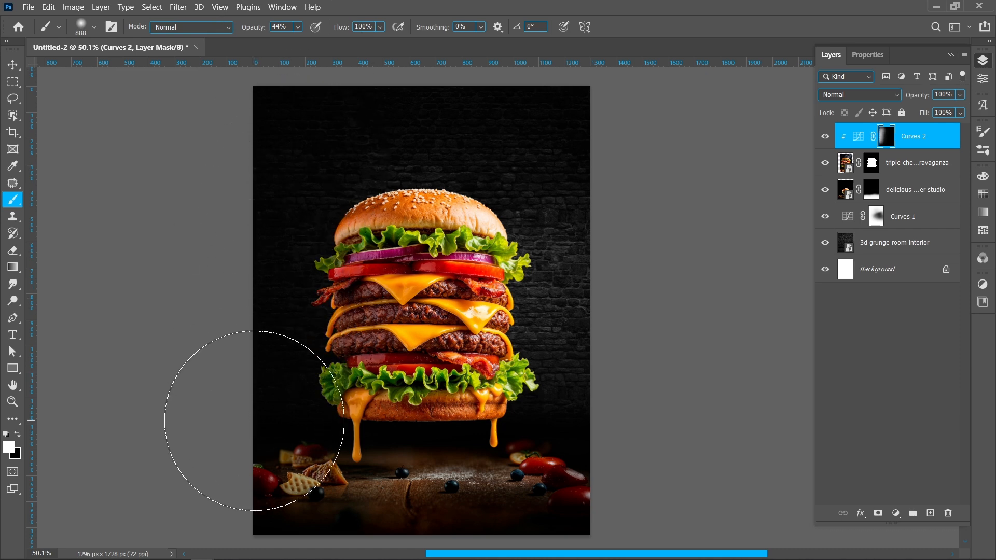
pyautogui.moveTo(256, 30); pyautogui.dragTo(260, 29)
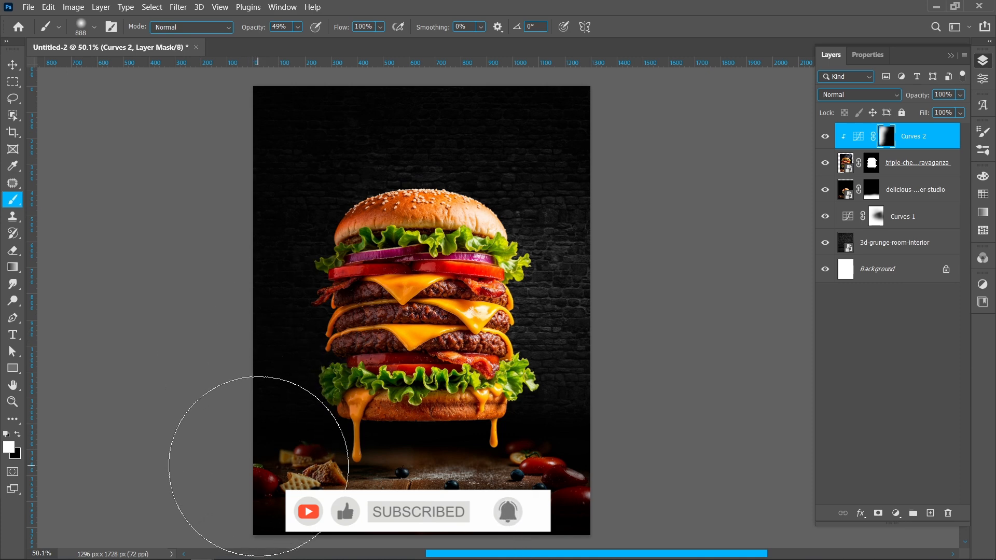
# Step: Reduce the brush to 77 px and add a new layer above Curves 2 in Multiply mode at 62% opacity
pyautogui.moveTo(400, 292); pyautogui.dragTo(242, 287)
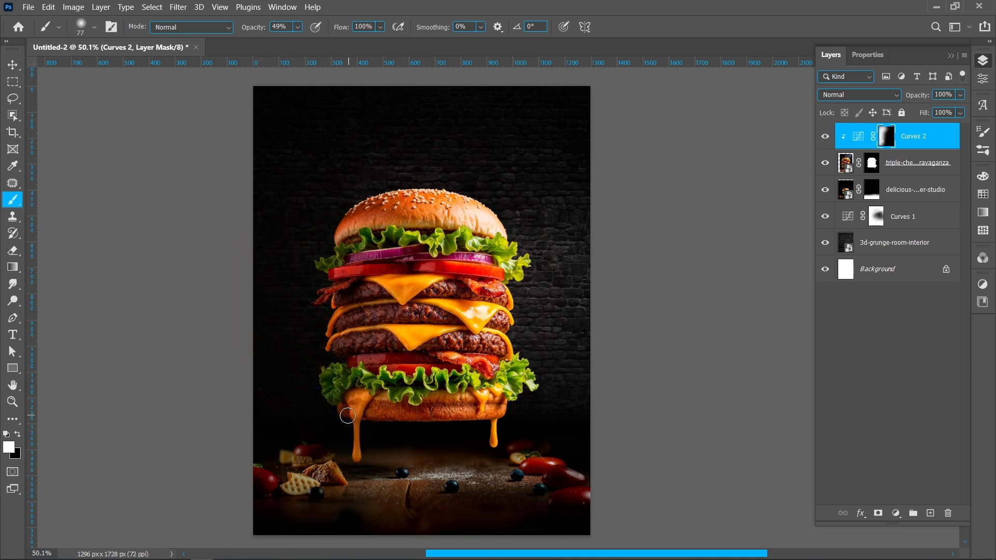
pyautogui.click(931, 513)
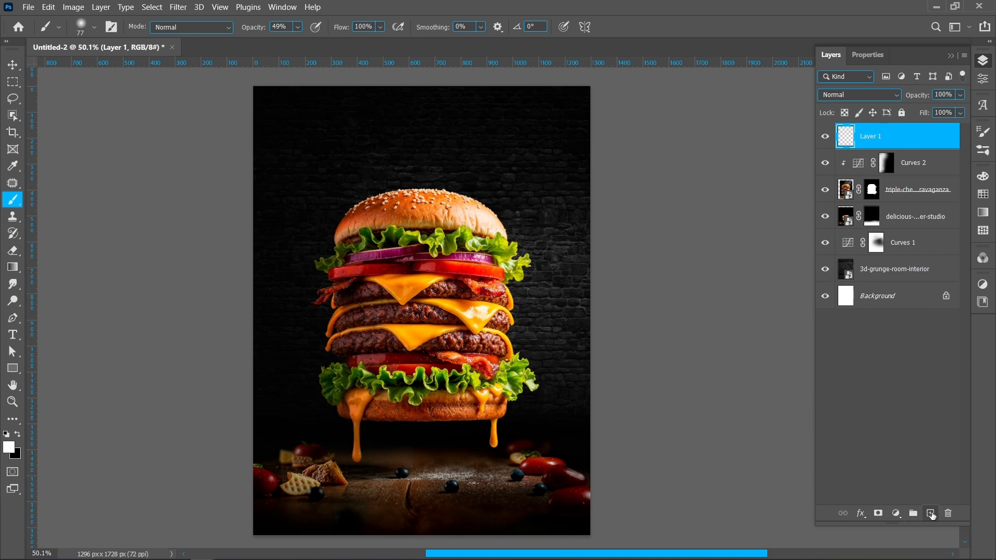
pyautogui.click(865, 98)
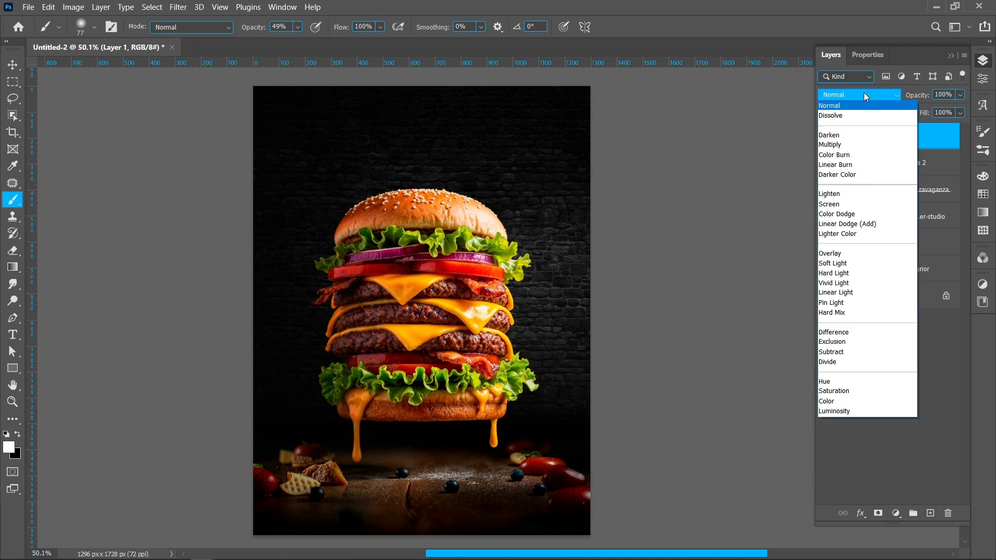
pyautogui.click(866, 145)
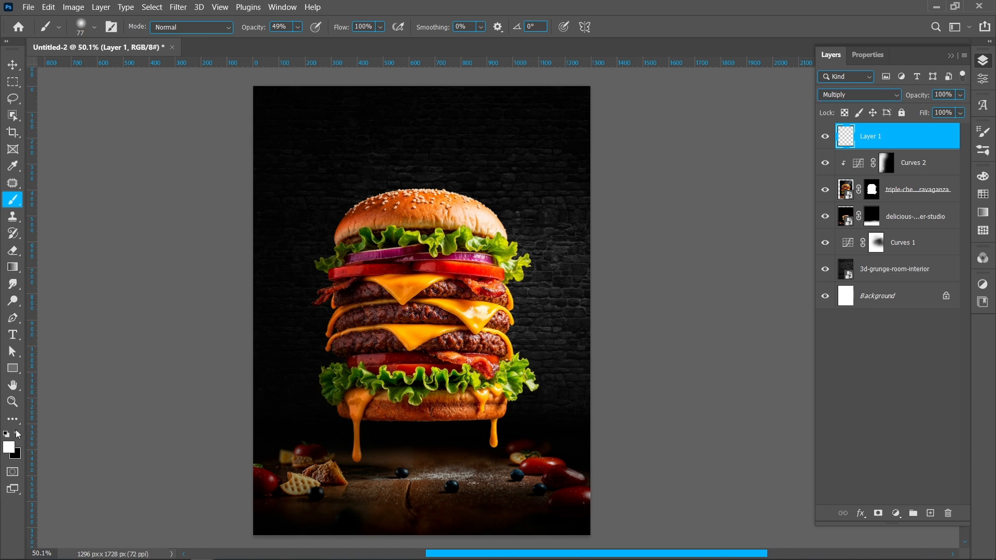
pyautogui.scroll(4, 341, 431)
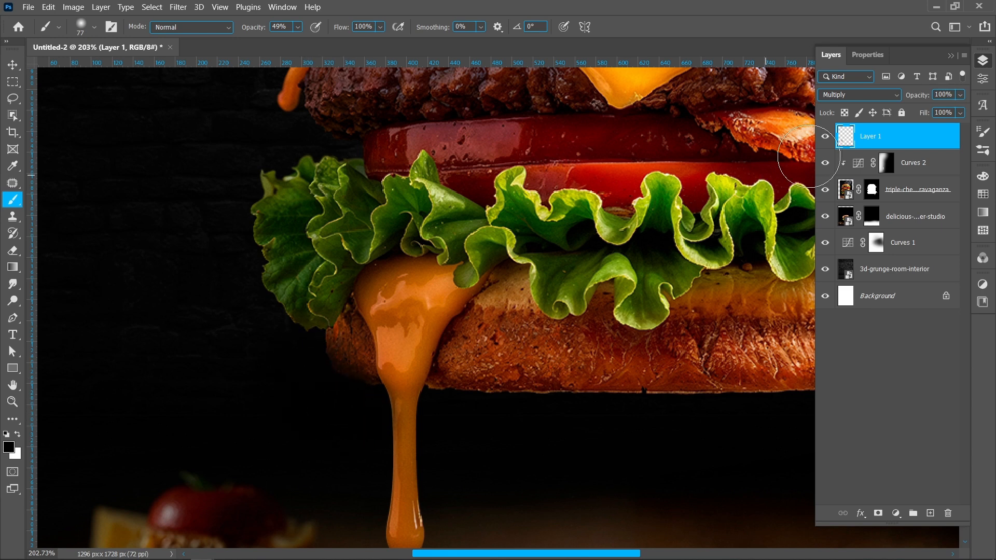
pyautogui.moveTo(911, 97); pyautogui.dragTo(880, 98)
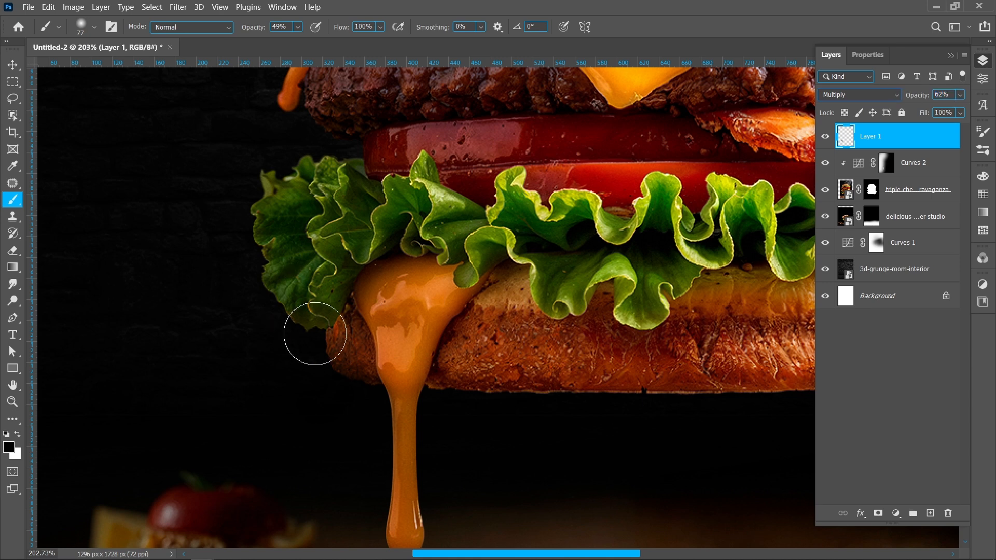
# Step: Paint black shading on Layer 1 along the burger's left edge with the 77 px soft brush at 49% opacity
pyautogui.moveTo(527, 344); pyautogui.dragTo(373, 318)
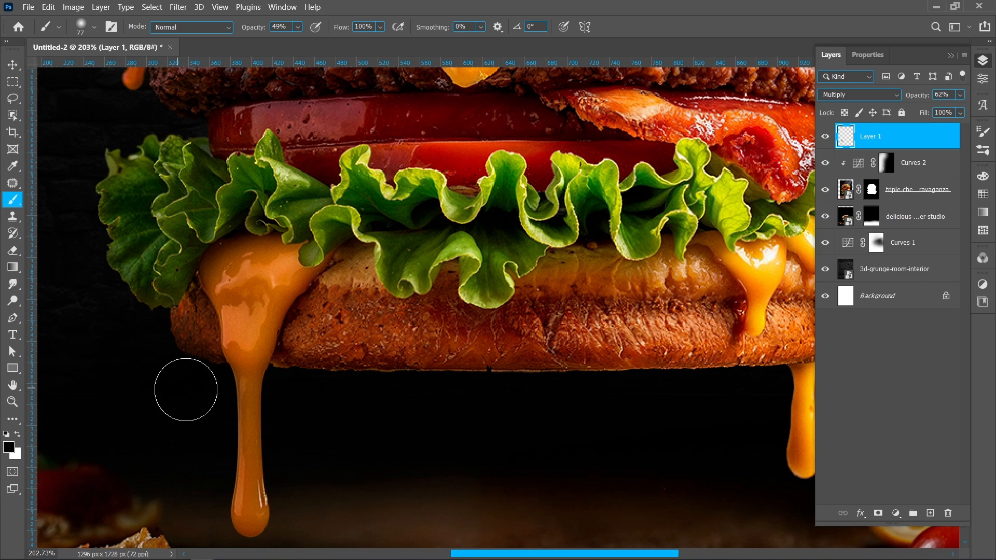
pyautogui.scroll(-3, 197, 441)
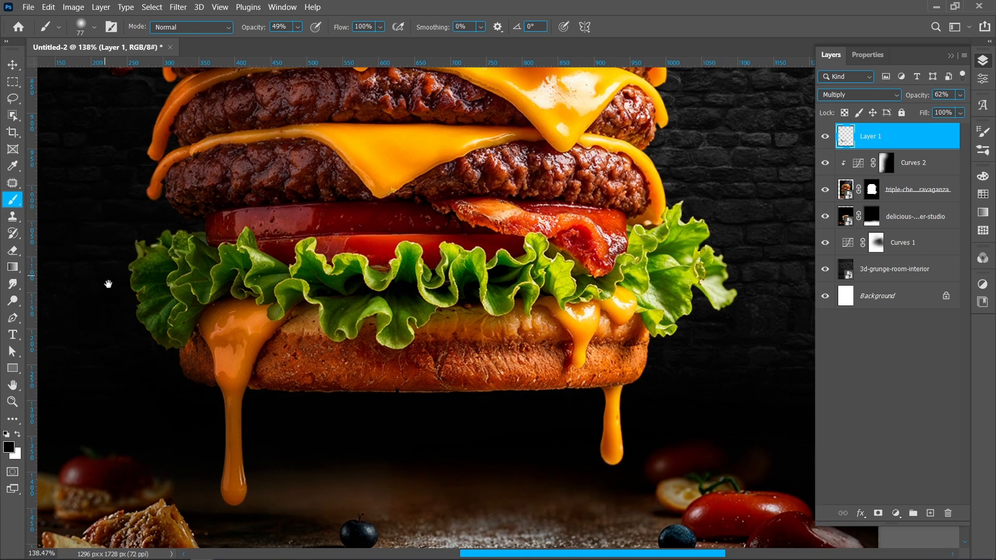
pyautogui.moveTo(103, 271); pyautogui.dragTo(211, 392)
pyautogui.moveTo(228, 249); pyautogui.dragTo(294, 372)
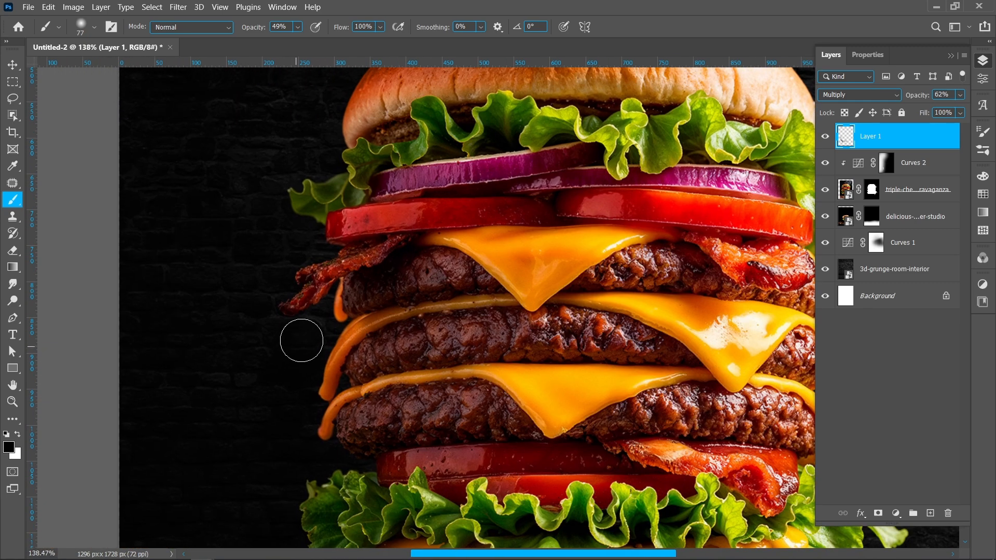
pyautogui.moveTo(277, 251); pyautogui.dragTo(332, 415)
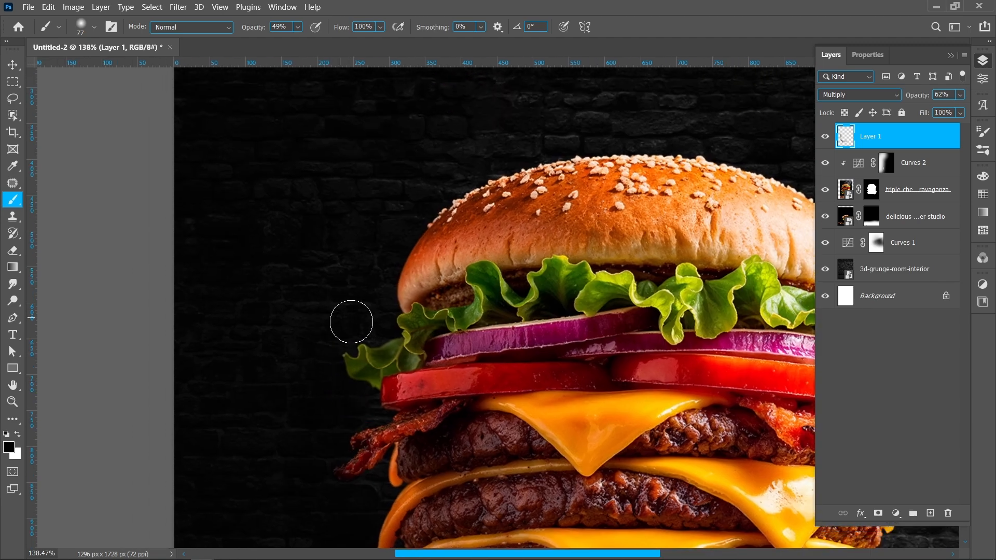
pyautogui.scroll(-2, 367, 243)
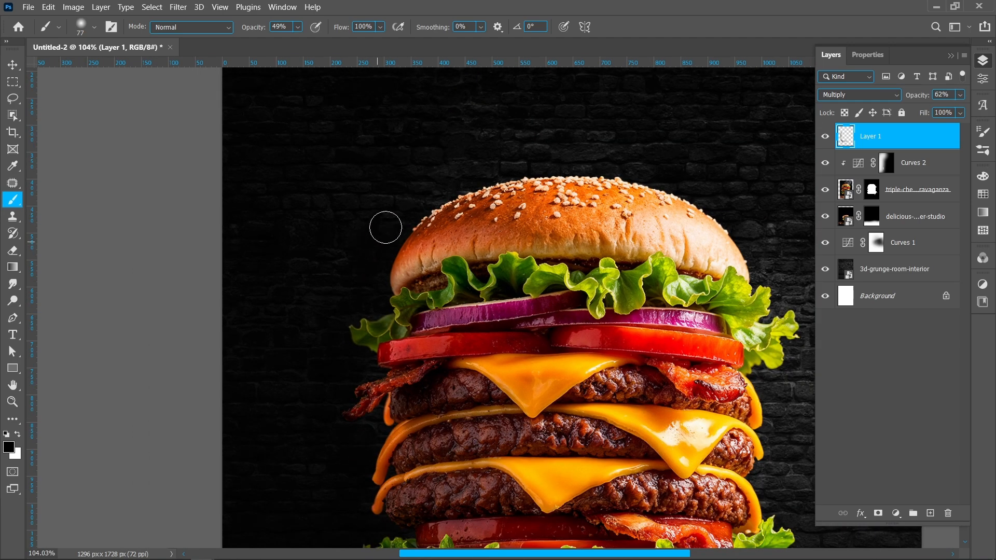
pyautogui.scroll(-5, 366, 280)
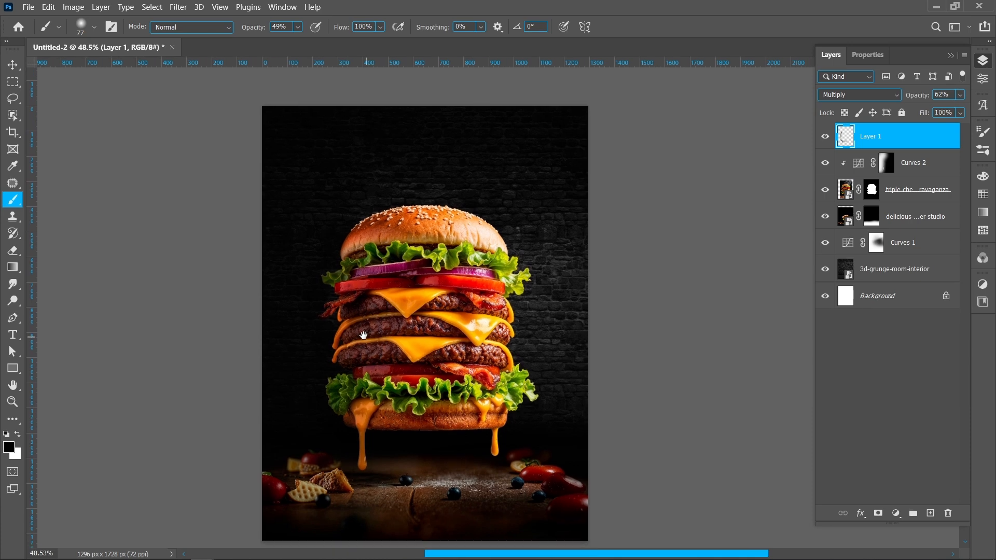
pyautogui.scroll(1, 369, 324)
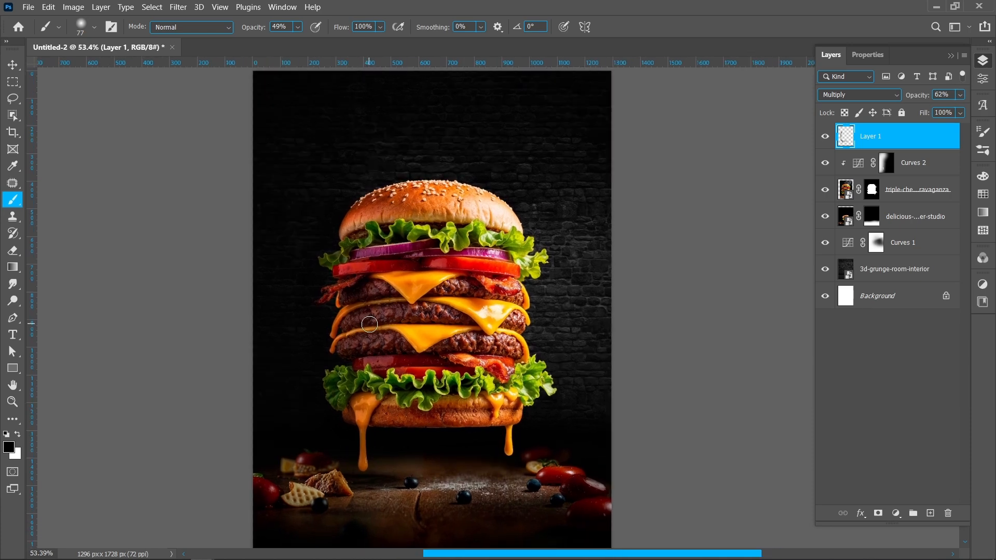
# Step: Paint white on the Curves 2 mask over the burger's left side with a 1626 px soft brush at 20% opacity
pyautogui.press('v')
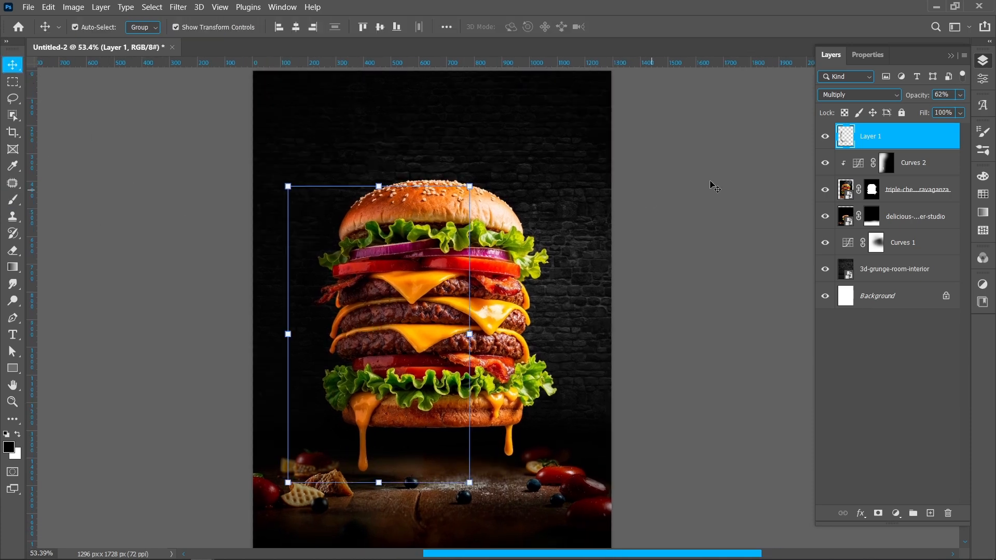
pyautogui.click(885, 163)
pyautogui.press('b')
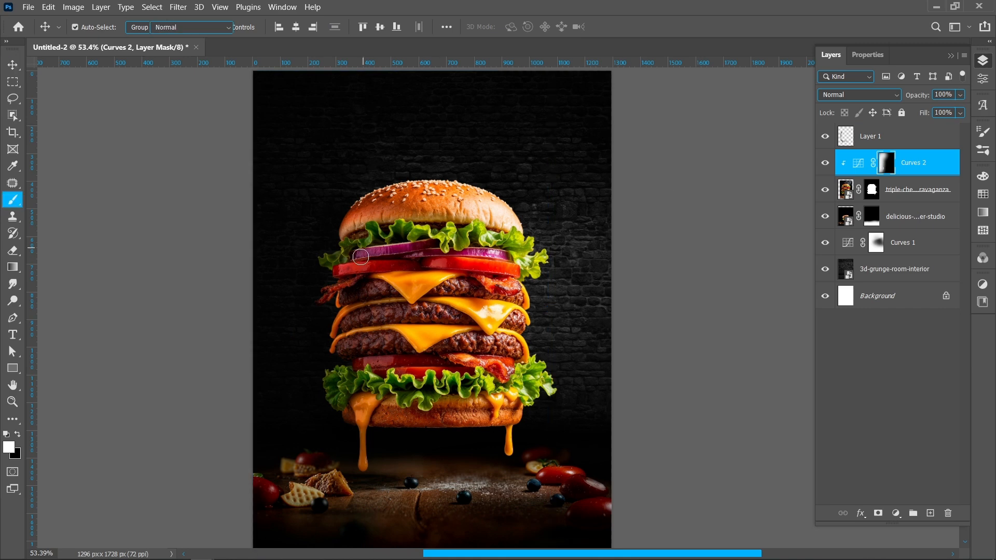
pyautogui.moveTo(366, 310); pyautogui.dragTo(561, 307)
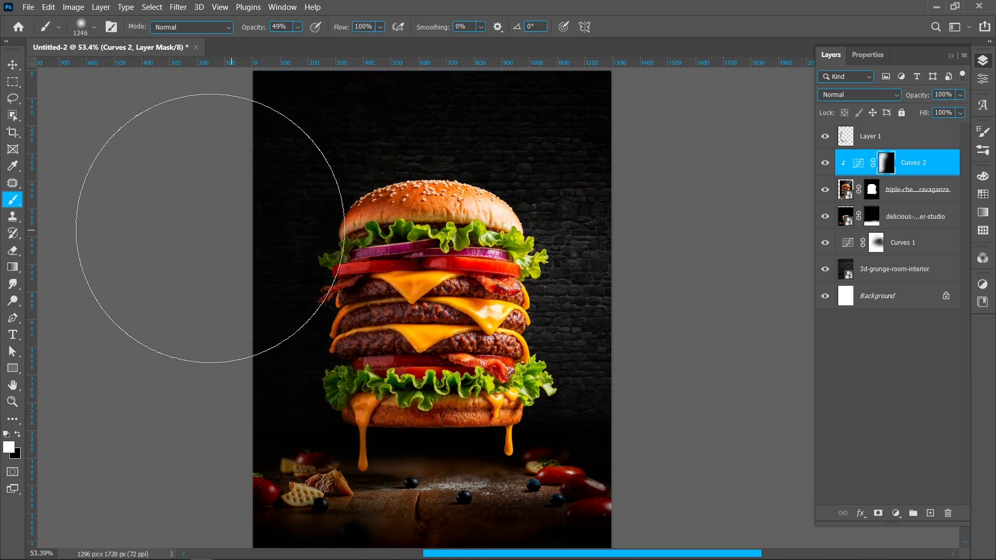
pyautogui.click(266, 31)
pyautogui.write('20')
pyautogui.press('Return')
pyautogui.moveTo(369, 237); pyautogui.dragTo(430, 238)
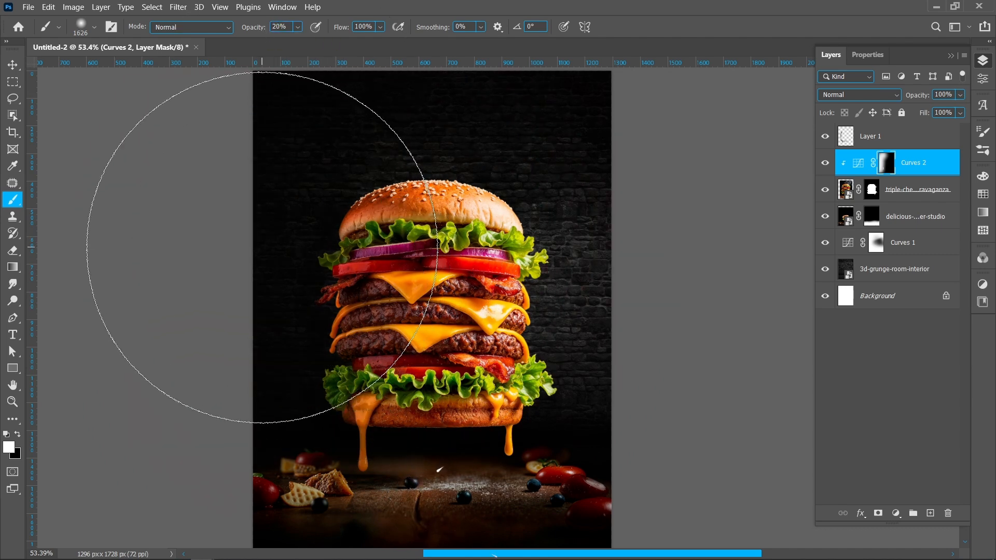
pyautogui.press('v')
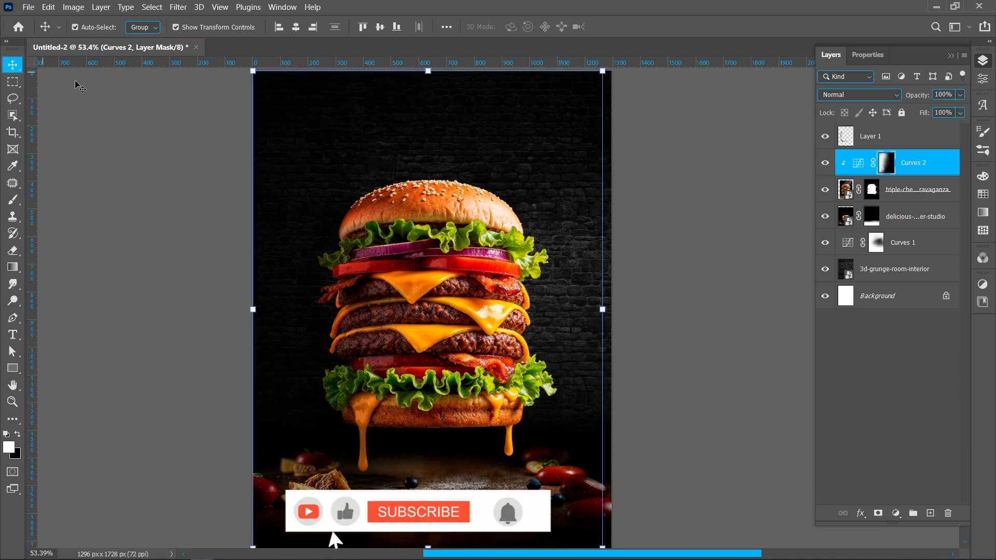
# Step: Paint black on the cheeseburger layer's mask with a hard 21 px brush at 100% opacity to clean the bottom bun's lower edge
pyautogui.scroll(6, 430, 459)
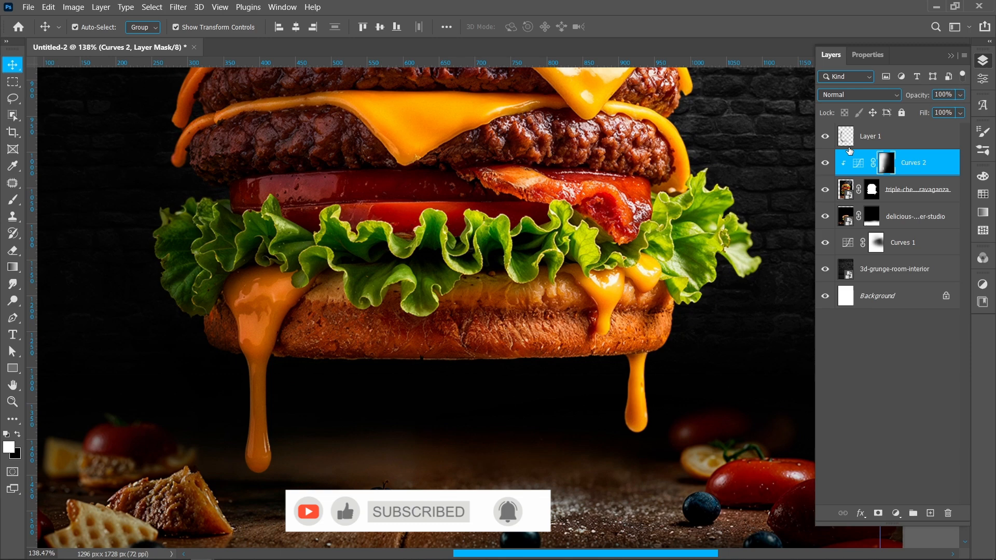
pyautogui.click(871, 193)
pyautogui.press('b')
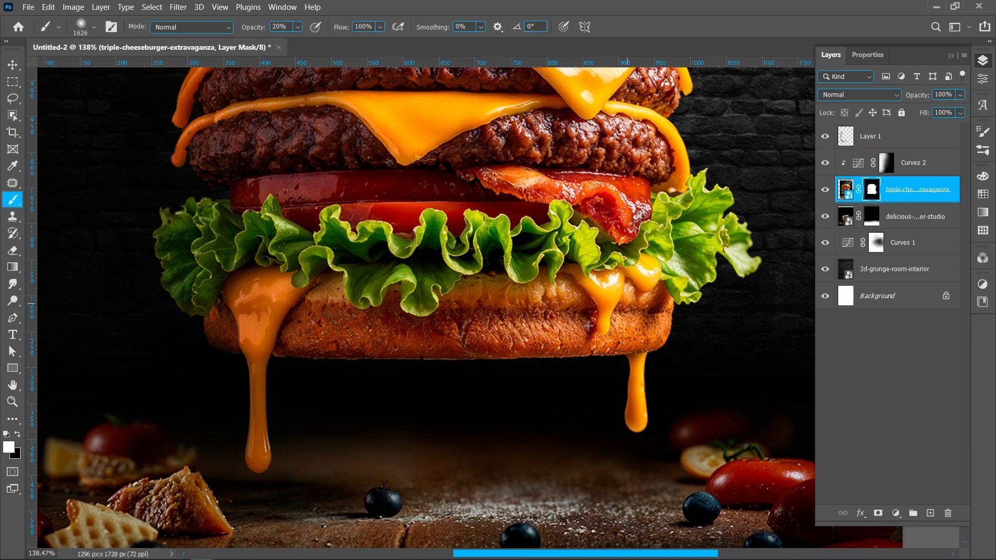
pyautogui.moveTo(510, 373); pyautogui.dragTo(59, 373)
pyautogui.moveTo(488, 385); pyautogui.dragTo(184, 390)
pyautogui.scroll(5, 377, 383)
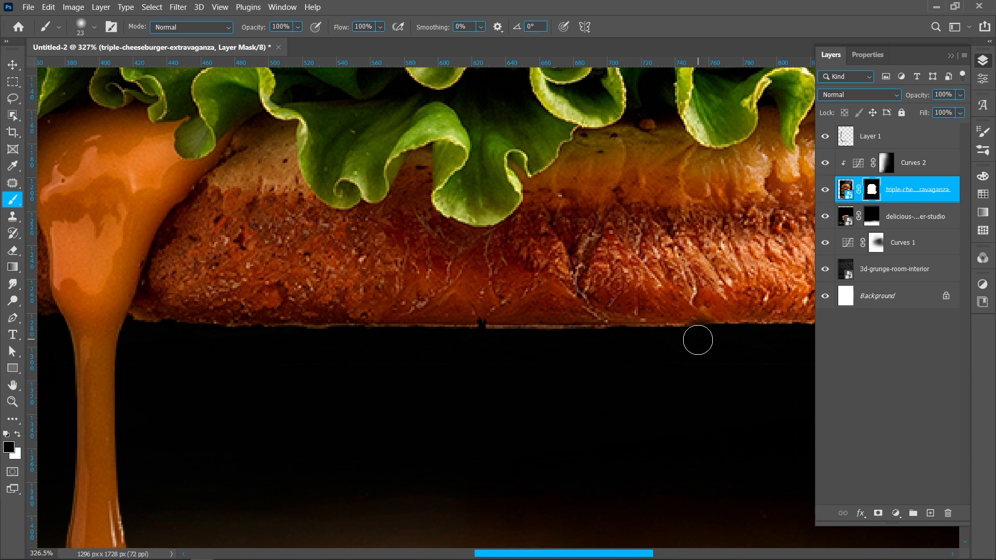
pyautogui.moveTo(677, 338); pyautogui.dragTo(677, 336)
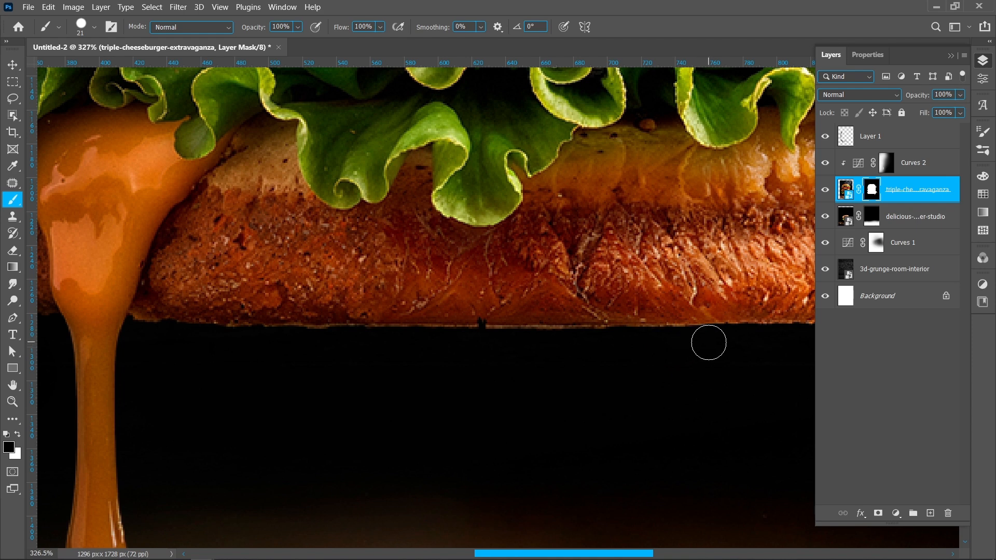
pyautogui.moveTo(686, 346); pyautogui.dragTo(151, 336)
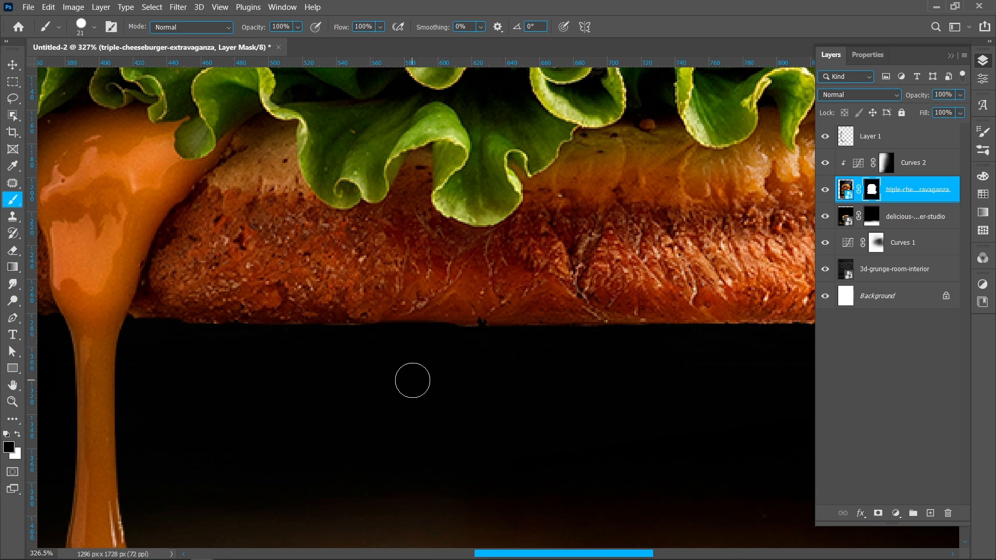
# Step: Add a new layer above Layer 1 at the top of the layer stack
pyautogui.scroll(-3, 412, 380)
pyautogui.scroll(-6, 525, 389)
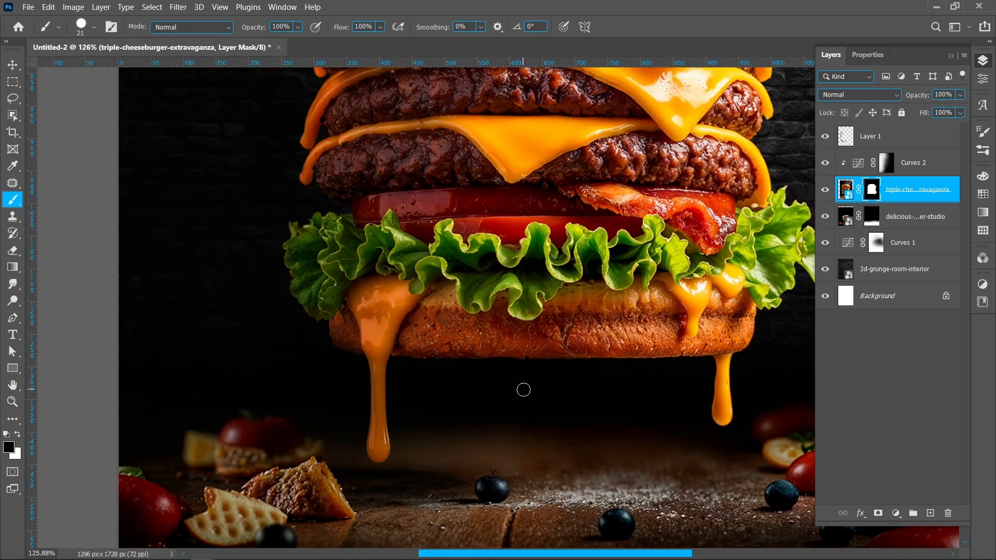
pyautogui.moveTo(499, 394); pyautogui.dragTo(435, 382)
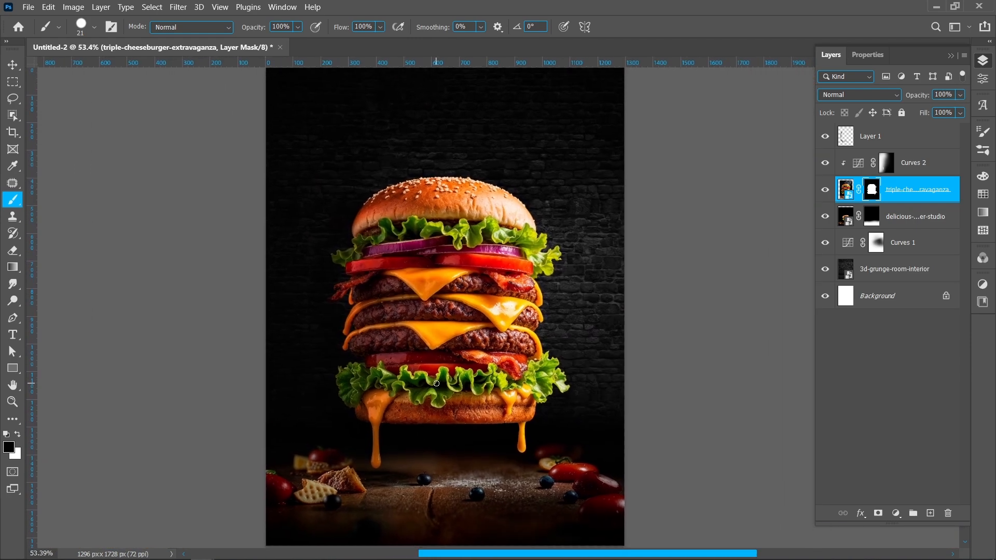
pyautogui.click(12, 63)
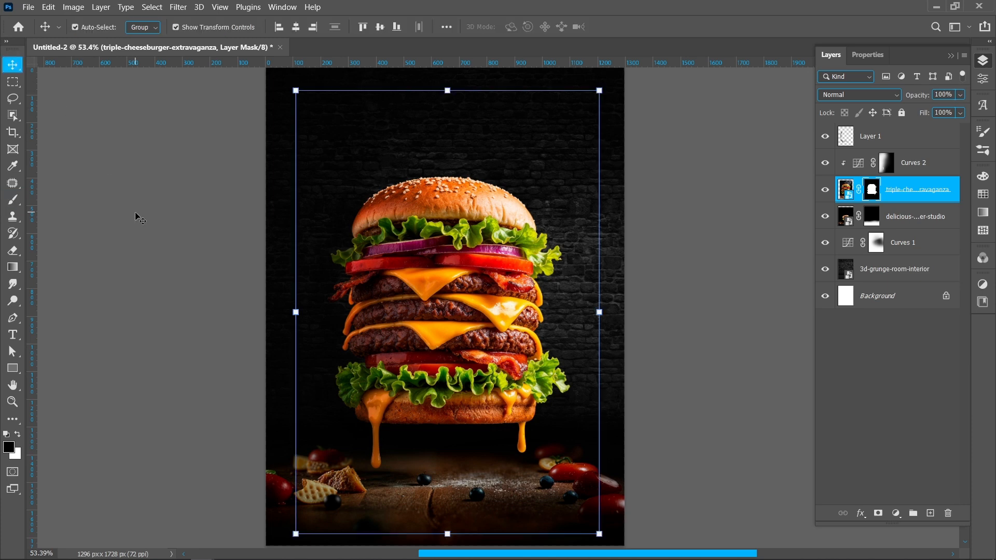
pyautogui.click(139, 218)
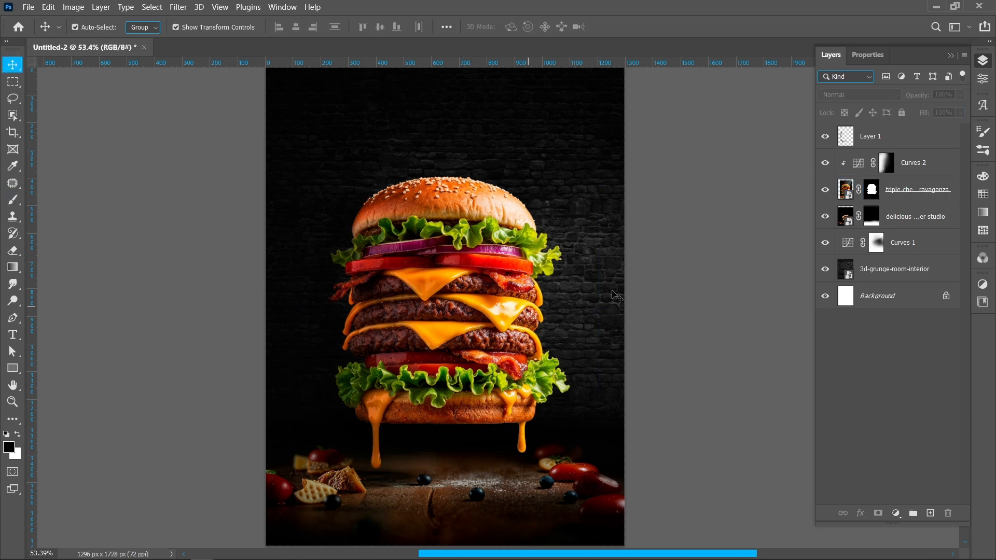
pyautogui.click(921, 146)
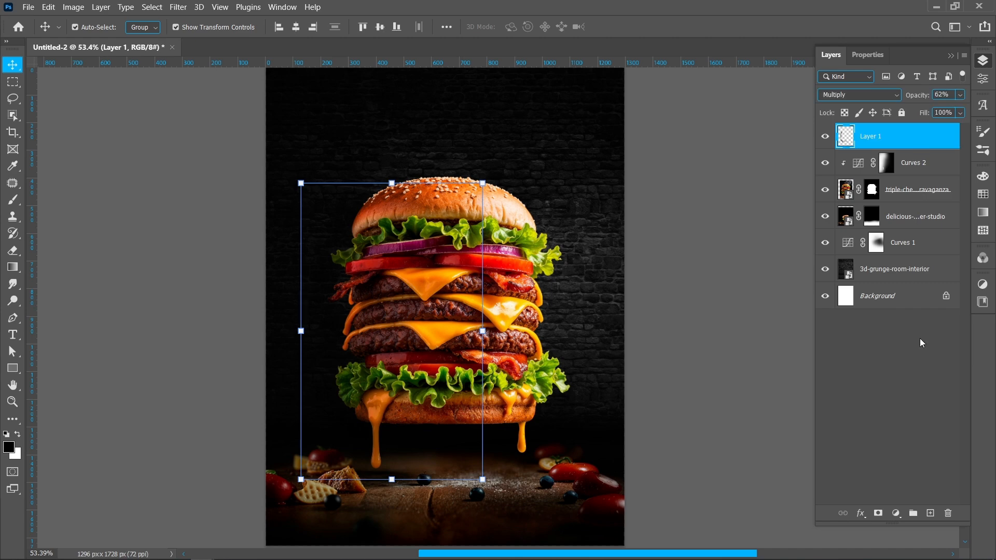
pyautogui.click(930, 513)
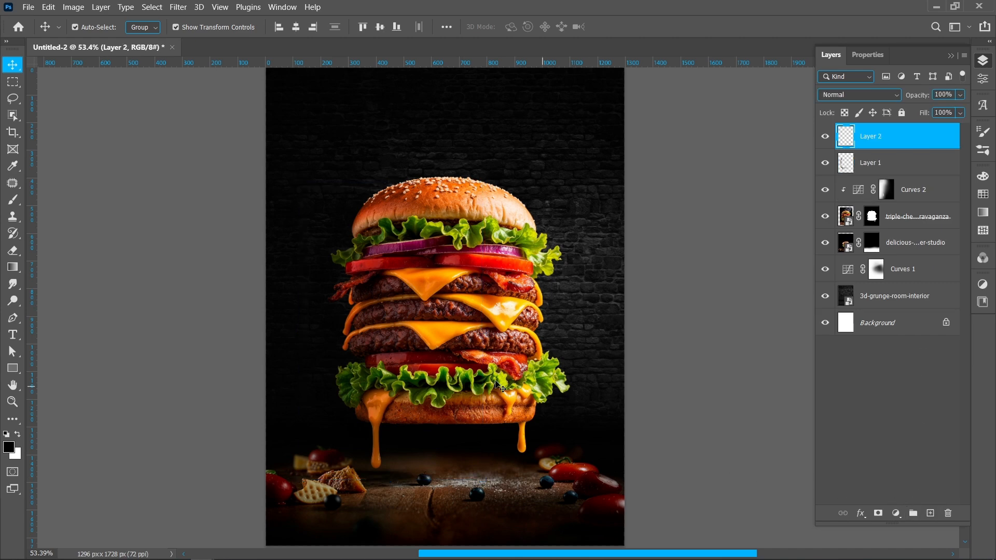
# Step: Paint a white glow on Layer 2 along the poster's right edge beside the burger with a 914 px soft brush at 100% opacity
pyautogui.press('b')
pyautogui.moveTo(472, 314)
pyautogui.mouseDown()
pyautogui.moveTo(573, 326)
pyautogui.moveTo(577, 57)
pyautogui.mouseUp()
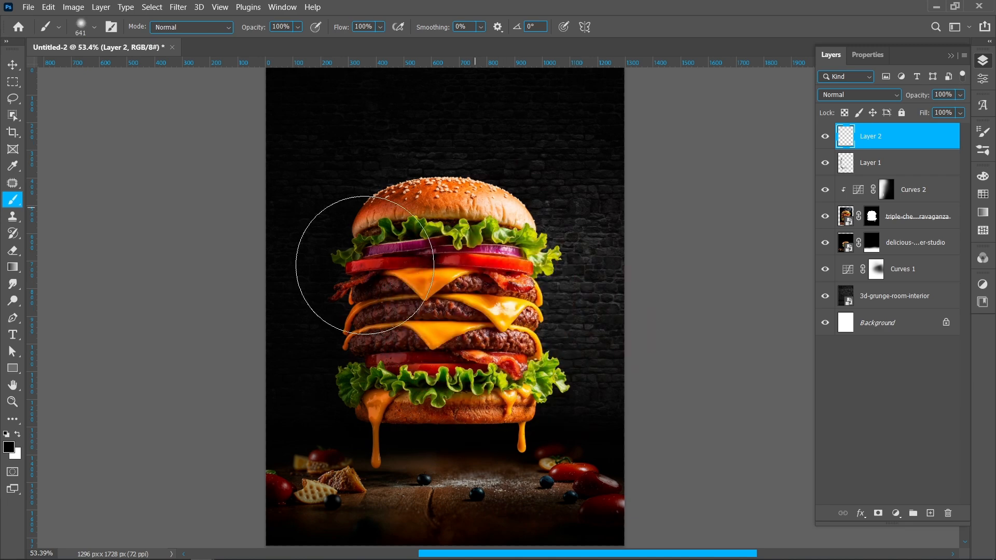
pyautogui.moveTo(552, 274); pyautogui.dragTo(595, 272)
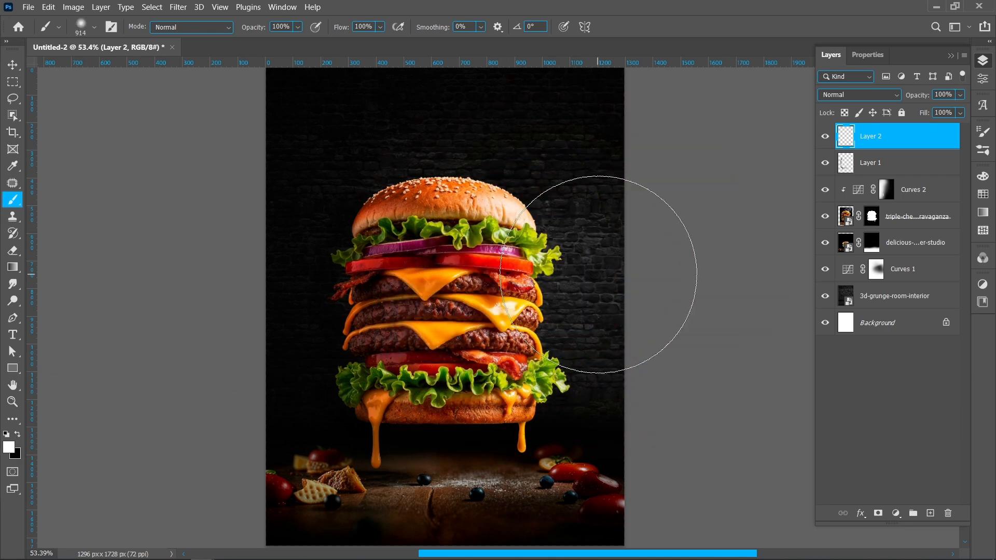
pyautogui.click(600, 235)
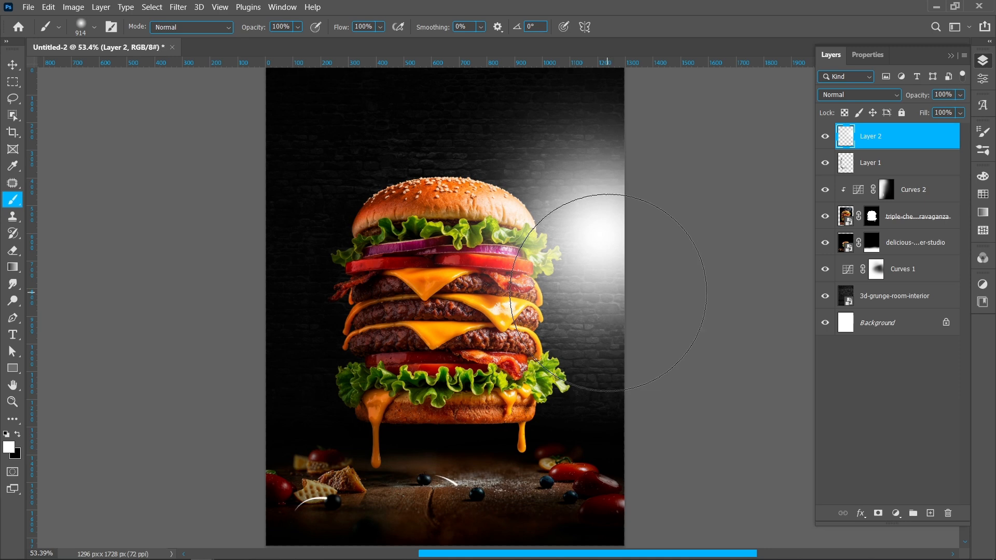
pyautogui.click(611, 300)
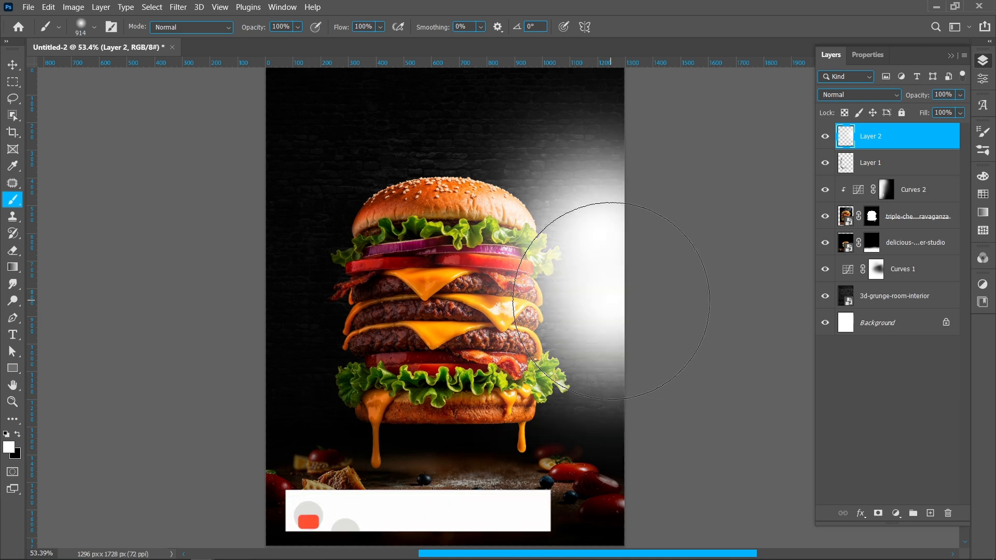
# Step: Set Layer 2's blend mode to Overlay and its opacity to 30%
pyautogui.press('v')
pyautogui.click(882, 96)
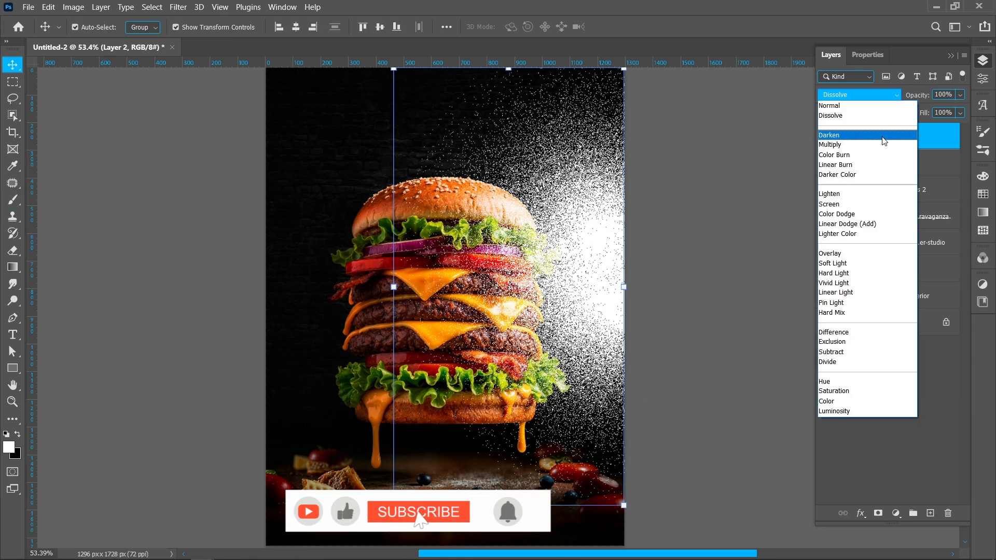
pyautogui.click(878, 258)
pyautogui.moveTo(926, 95); pyautogui.dragTo(896, 97)
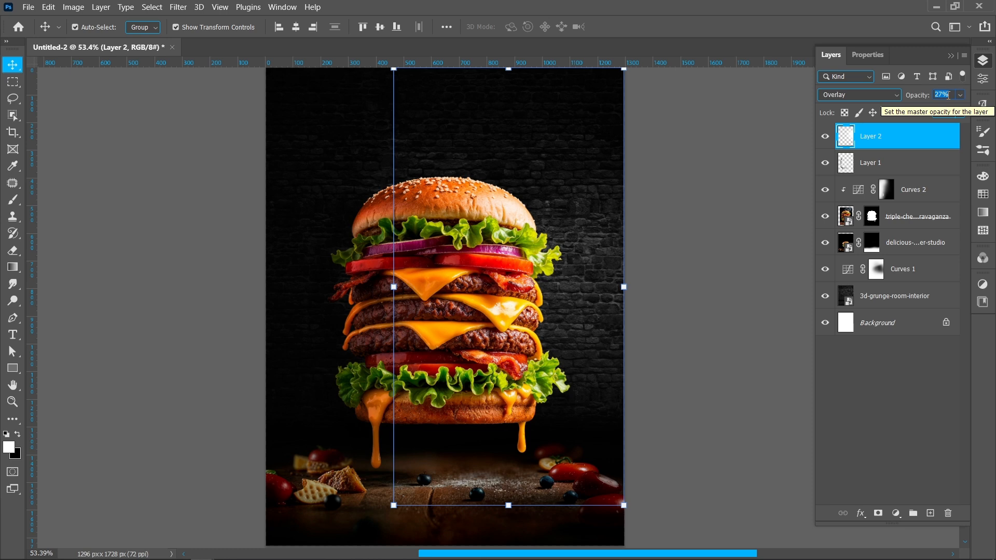
pyautogui.press('Return')
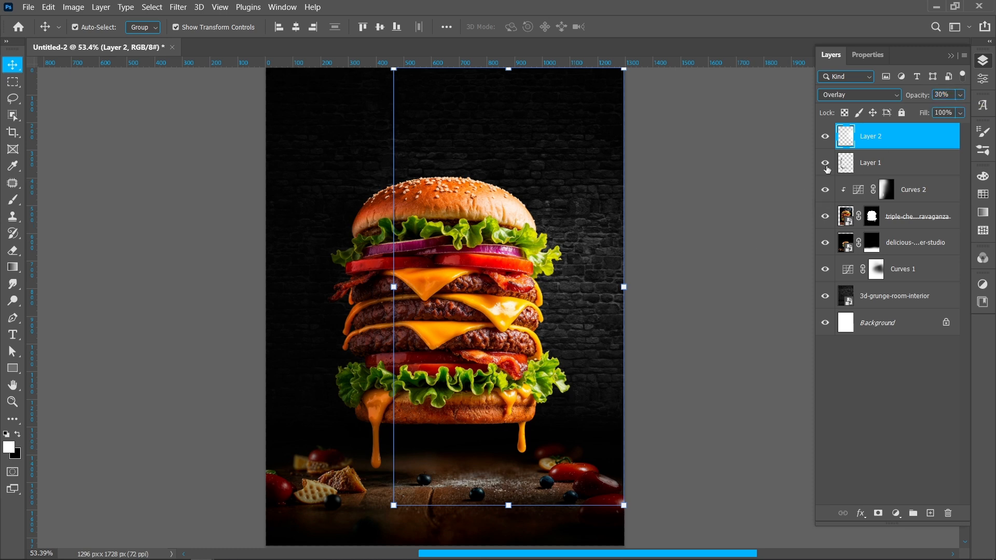
# Step: Toggle Layer 2's visibility to compare the poster with and without the glow
pyautogui.click(821, 138)
pyautogui.click(822, 137)
pyautogui.click(822, 137)
pyautogui.click(822, 137)
pyautogui.moveTo(391, 314); pyautogui.dragTo(368, 292)
pyautogui.press('Return')
pyautogui.click(723, 242)
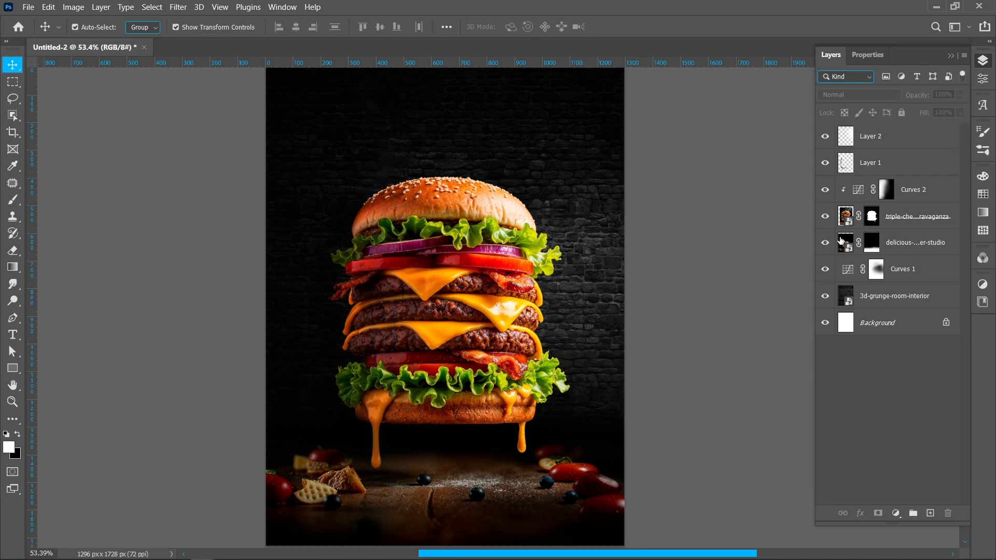
# Step: Apply a Gaussian Blur with a 5-pixel radius to the 3d-grunge-room-interior layer and collapse its filter list
pyautogui.click(874, 301)
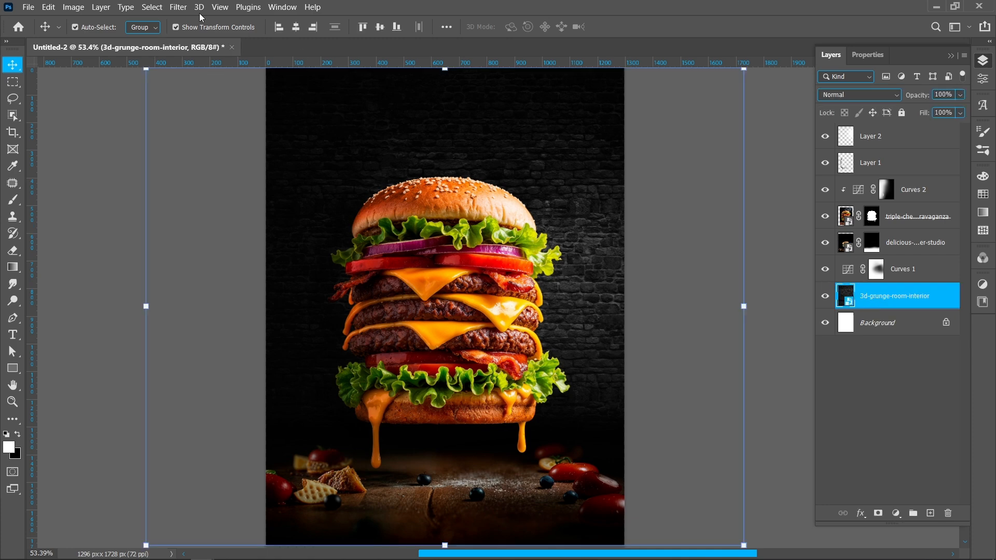
pyautogui.click(178, 7)
pyautogui.moveTo(223, 162)
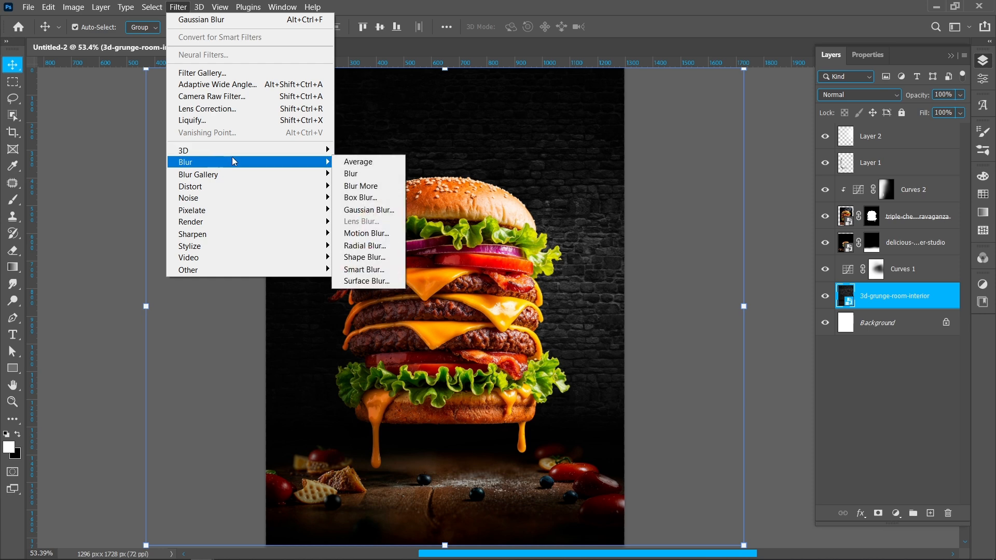
pyautogui.click(366, 209)
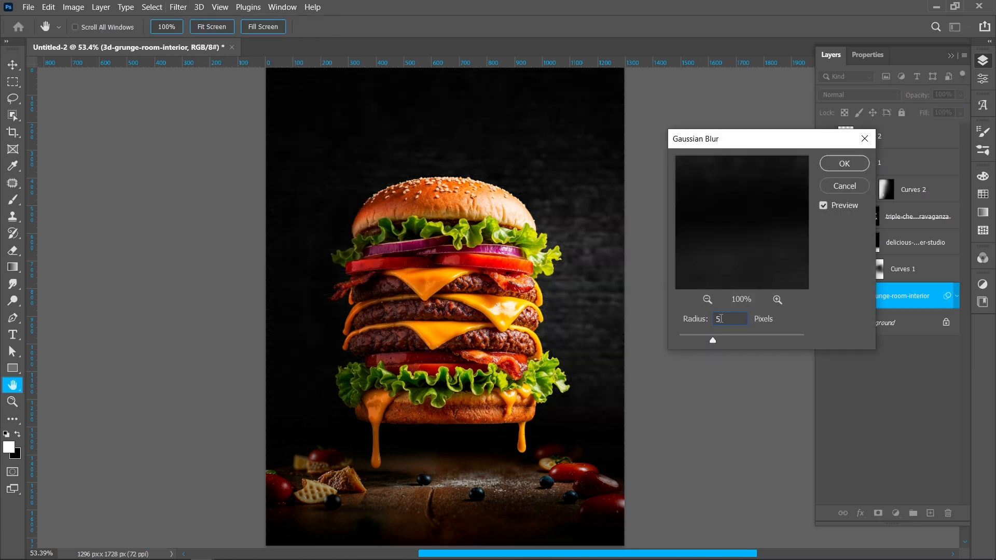
pyautogui.click(844, 163)
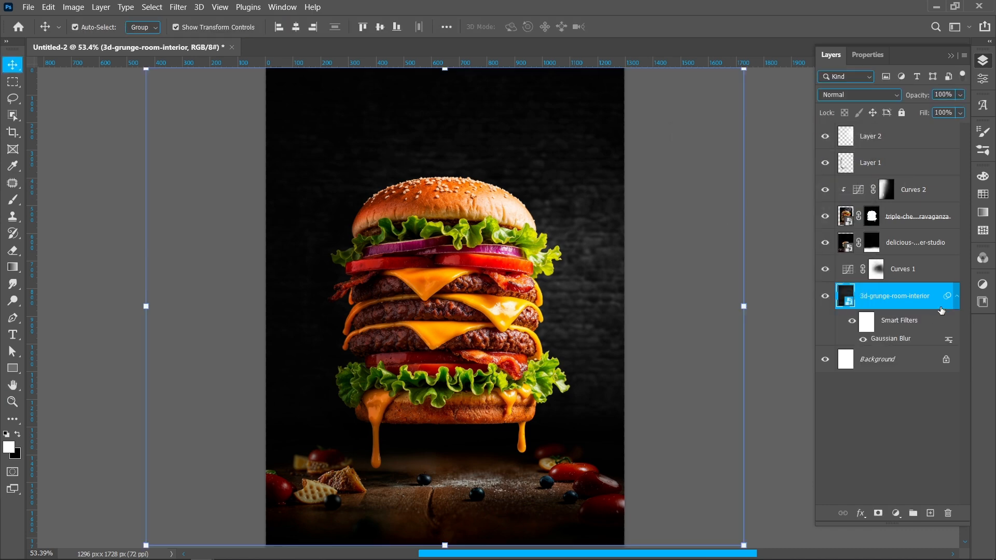
pyautogui.click(957, 296)
# Step: Apply a Gaussian Blur with an 8-pixel radius to the delicious-burger-studio table layer
pyautogui.click(903, 246)
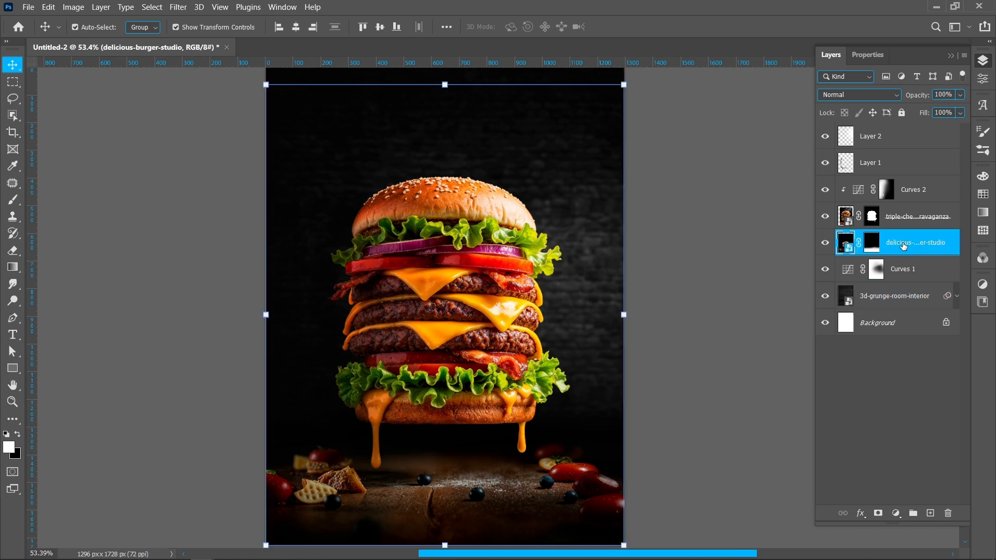
pyautogui.click(178, 7)
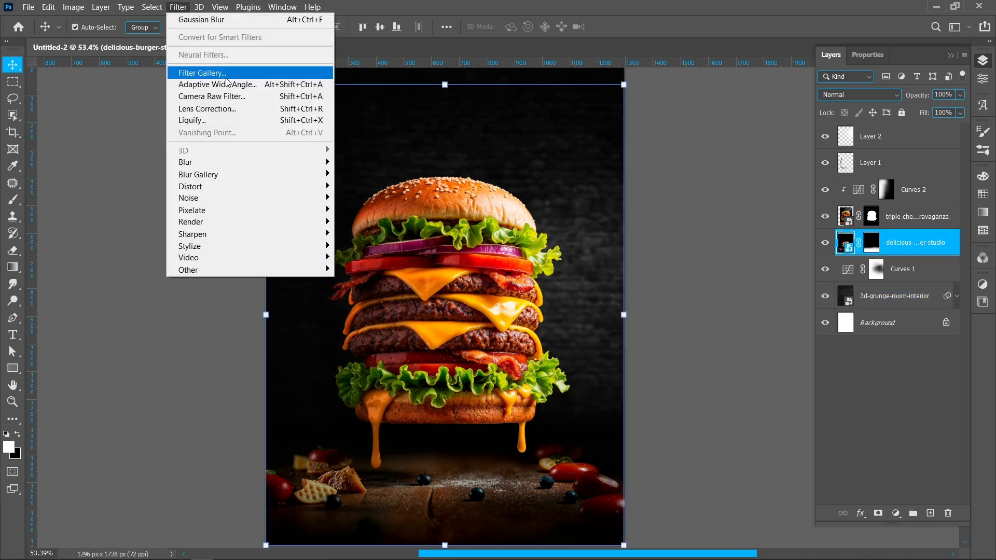
pyautogui.moveTo(278, 160)
pyautogui.click(352, 208)
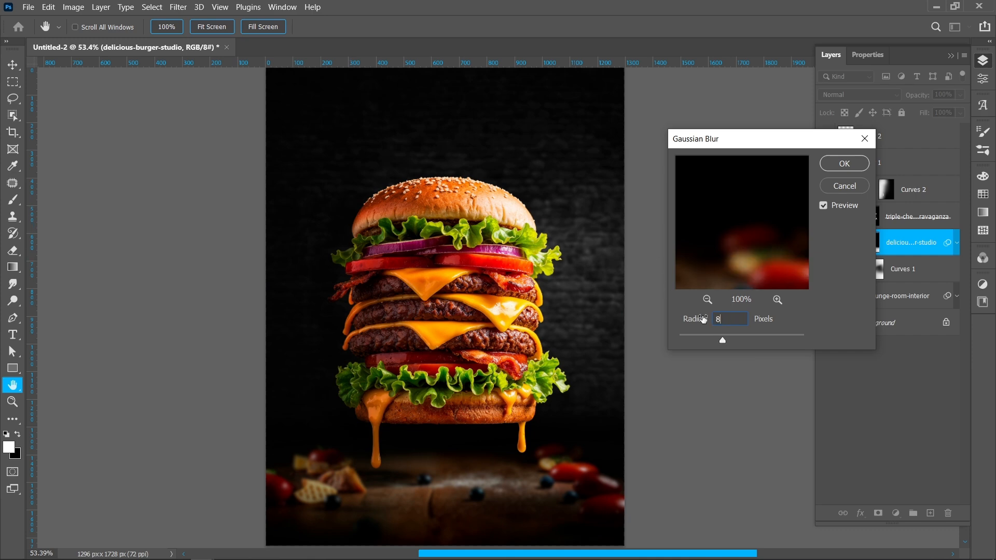
pyautogui.press('Return')
# Step: Paint black on the table layer's filter mask over the bread, cracker and front tomatoes with a 379 px soft brush at 50% opacity
pyautogui.moveTo(478, 431); pyautogui.dragTo(476, 319)
pyautogui.scroll(5, 424, 384)
pyautogui.scroll(1, 560, 399)
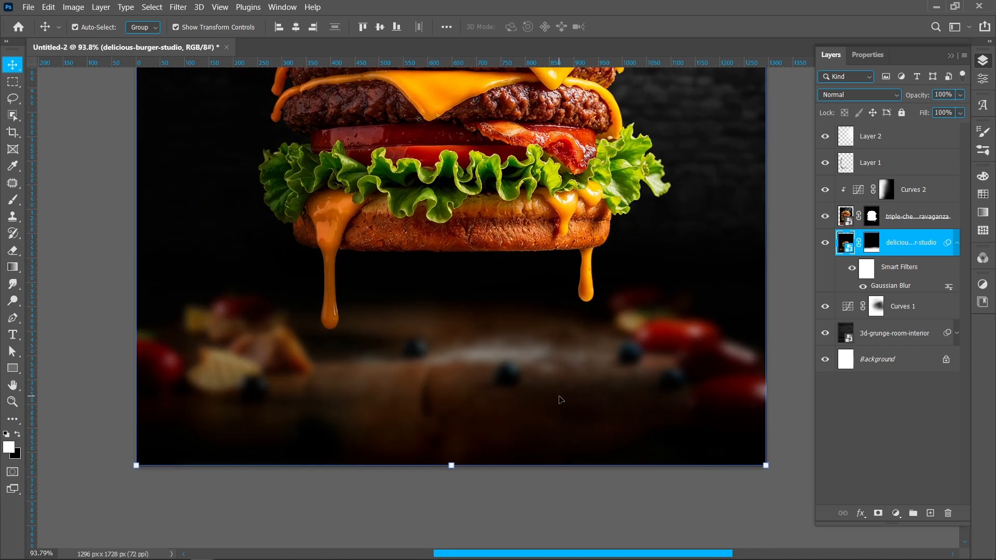
pyautogui.scroll(-1, 451, 389)
pyautogui.moveTo(451, 387); pyautogui.dragTo(451, 355)
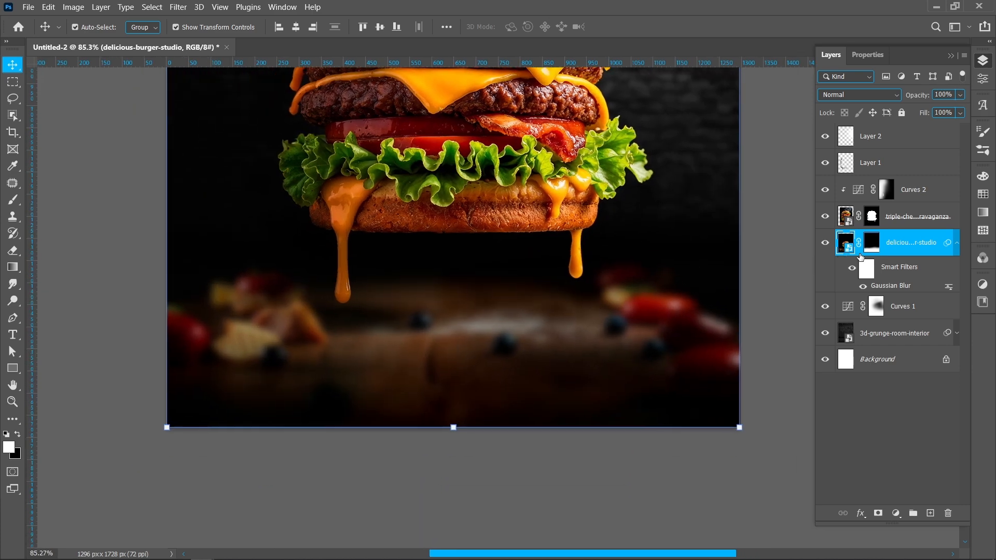
pyautogui.click(867, 268)
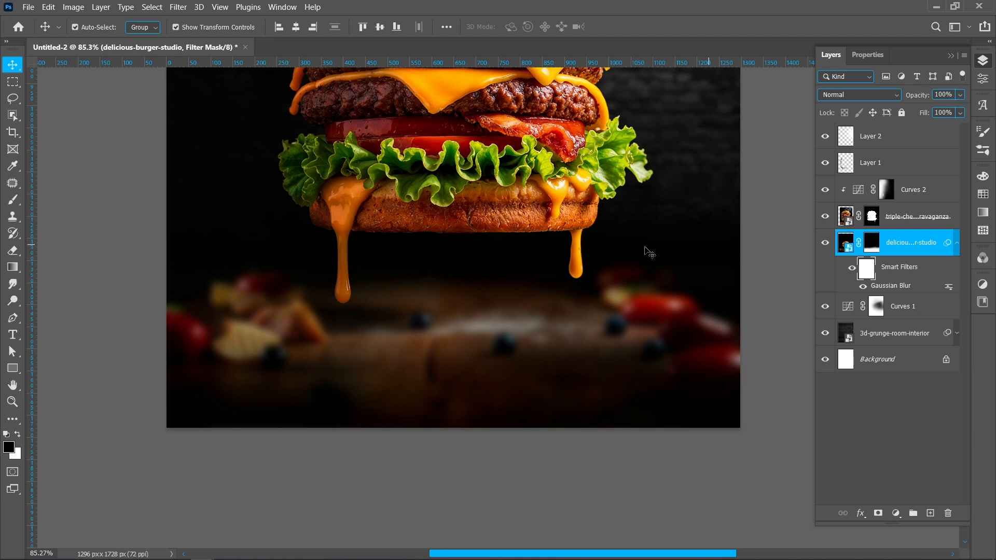
pyautogui.press('b')
pyautogui.moveTo(475, 311); pyautogui.dragTo(307, 312)
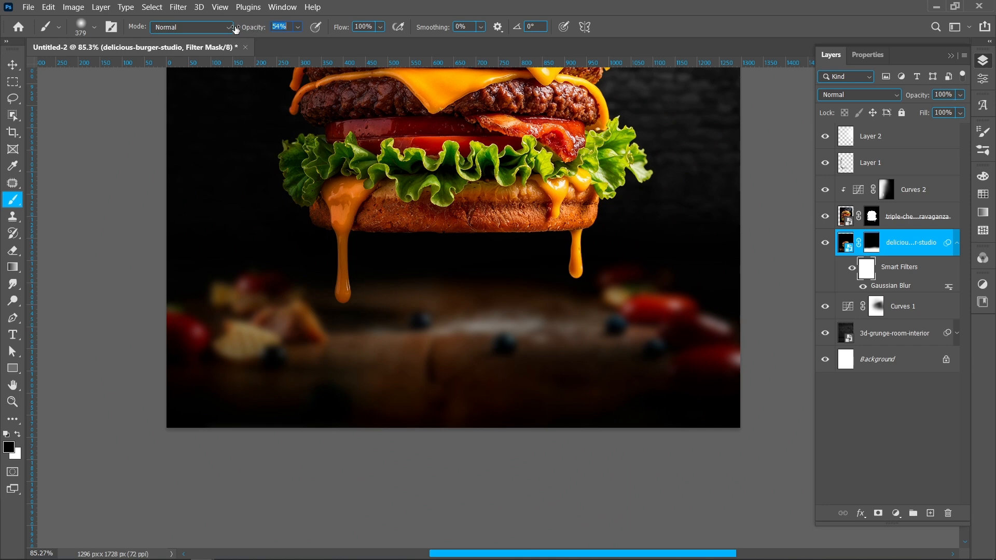
pyautogui.write('50')
pyautogui.press('Return')
pyautogui.moveTo(320, 378); pyautogui.dragTo(271, 400)
pyautogui.click(261, 360)
pyautogui.click(696, 364)
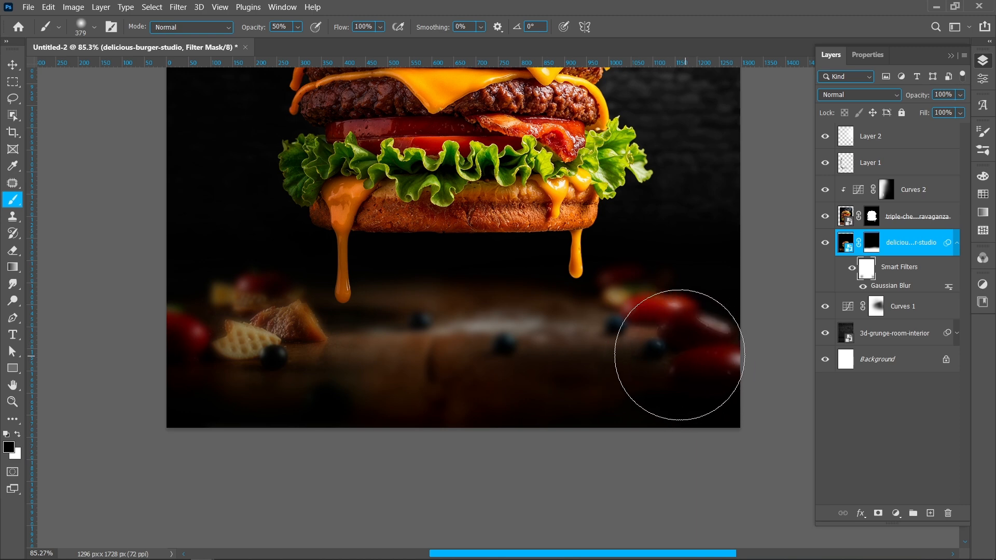
# Step: Paint black on the filter mask over the tomatoes, cracker and blueberries with smaller 141 px and 79 px brushes at 50% opacity
pyautogui.rightClick(643, 336)
pyautogui.keyDown('alt'); pyautogui.rightClick(628, 327); pyautogui.keyUp('alt')
pyautogui.moveTo(629, 327)
pyautogui.mouseDown()
pyautogui.moveTo(608, 327)
pyautogui.moveTo(624, 316)
pyautogui.moveTo(607, 316)
pyautogui.mouseUp()
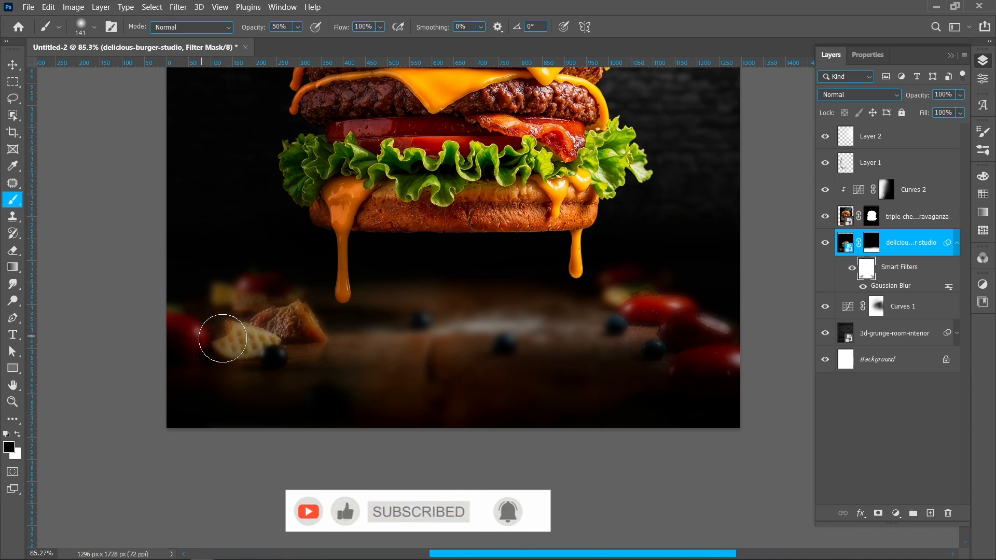
pyautogui.moveTo(269, 345); pyautogui.dragTo(275, 355)
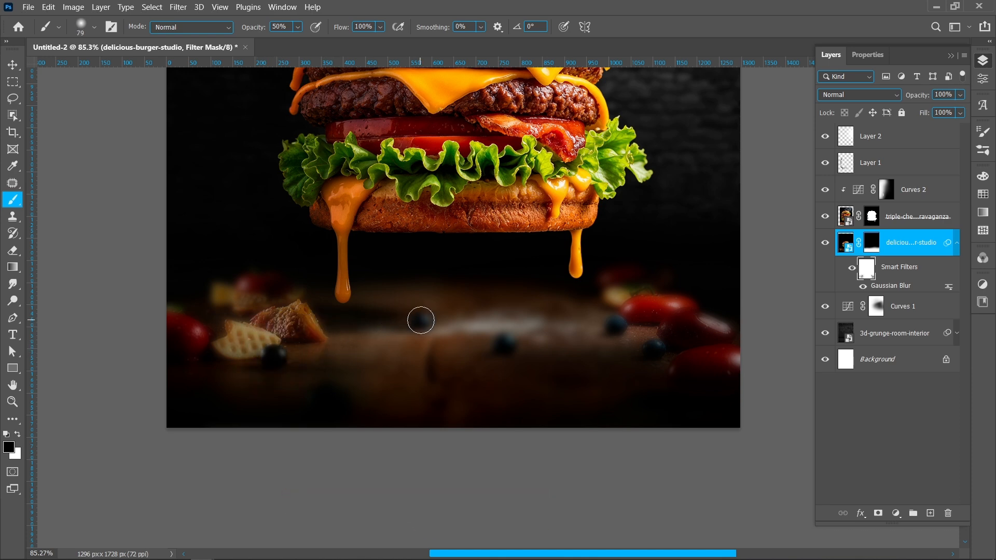
pyautogui.moveTo(498, 338); pyautogui.dragTo(502, 340)
pyautogui.moveTo(424, 322); pyautogui.dragTo(422, 318)
# Step: Paint black lightly on the filter mask across the ingredients and tabletop with a soft brush at 10% opacity
pyautogui.moveTo(271, 319); pyautogui.dragTo(297, 320)
pyautogui.press('1')
pyautogui.moveTo(302, 329)
pyautogui.mouseDown()
pyautogui.moveTo(321, 329)
pyautogui.moveTo(220, 333)
pyautogui.moveTo(263, 322)
pyautogui.moveTo(248, 324)
pyautogui.moveTo(520, 359)
pyautogui.moveTo(558, 331)
pyautogui.moveTo(438, 341)
pyautogui.moveTo(633, 348)
pyautogui.moveTo(651, 322)
pyautogui.moveTo(693, 353)
pyautogui.moveTo(280, 341)
pyautogui.moveTo(386, 356)
pyautogui.moveTo(395, 438)
pyautogui.moveTo(437, 472)
pyautogui.moveTo(453, 453)
pyautogui.mouseUp()
pyautogui.scroll(-3, 387, 358)
pyautogui.scroll(-2, 395, 439)
pyautogui.scroll(-1, 427, 440)
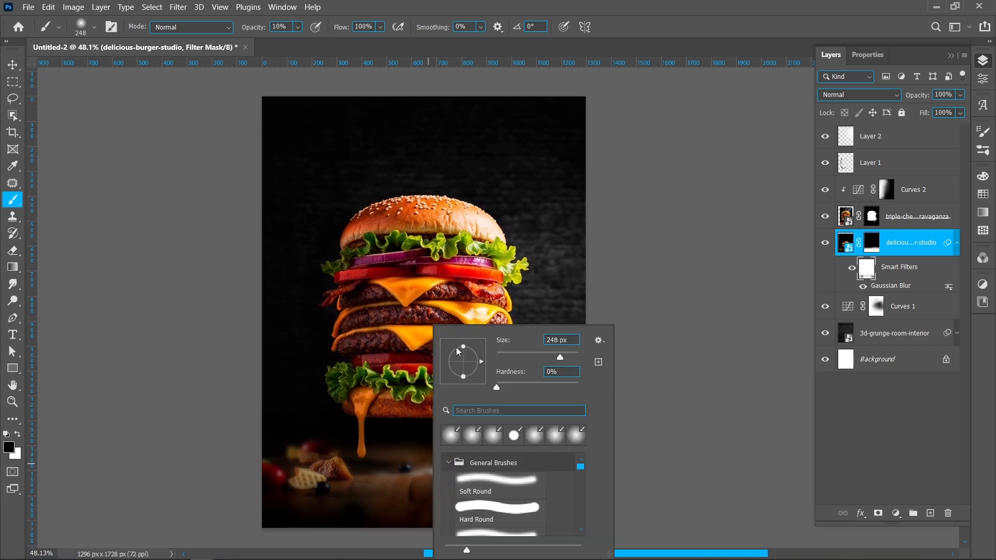
# Step: Flatten the brush into a 760 px ellipse and paint black at 50% opacity on the filter mask over the table's centre
pyautogui.moveTo(463, 350); pyautogui.dragTo(464, 358)
pyautogui.press('Return')
pyautogui.moveTo(416, 470); pyautogui.dragTo(471, 471)
pyautogui.click(270, 27)
pyautogui.write('50')
pyautogui.press('Return')
pyautogui.moveTo(414, 467); pyautogui.dragTo(439, 467)
pyautogui.click(436, 470)
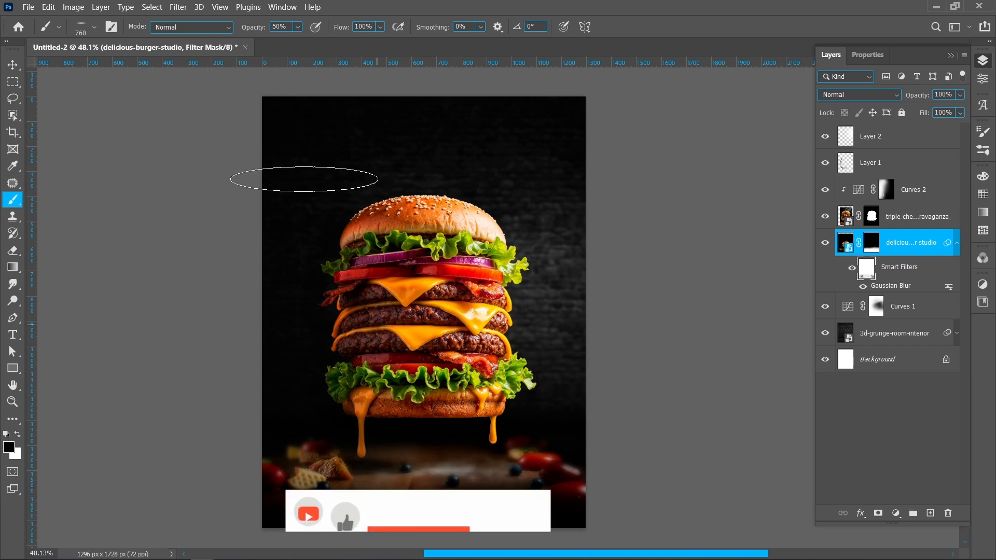
# Step: Set the brush opacity to 20% and add a new layer clipped to the delicious-burger-studio layer
pyautogui.moveTo(280, 27); pyautogui.dragTo(264, 26)
pyautogui.write('20')
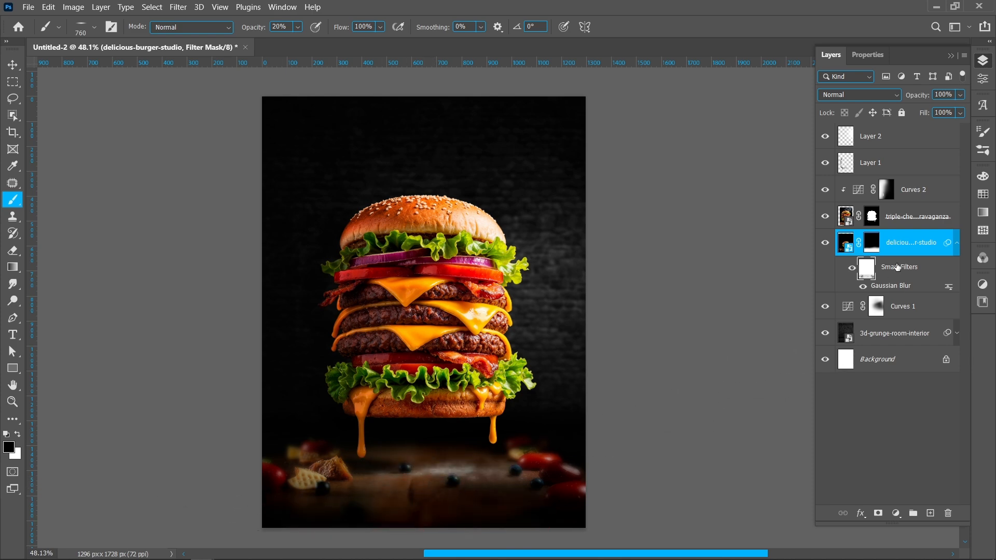
pyautogui.click(930, 513)
pyautogui.rightClick(880, 240)
pyautogui.click(778, 262)
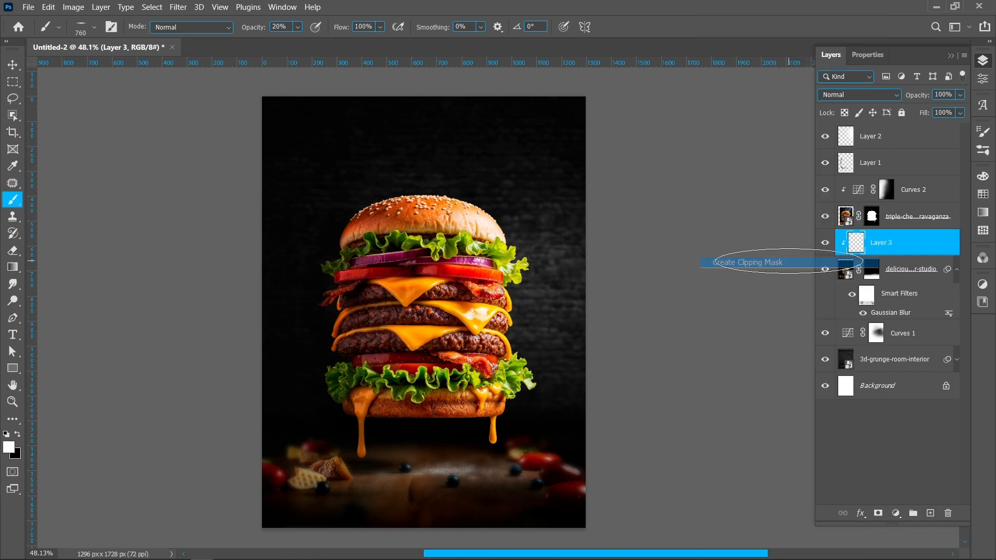
# Step: Paint a black shadow on Layer 3 beneath the burger with the flattened 760 px brush at 20% opacity
pyautogui.scroll(1, 426, 497)
pyautogui.scroll(5, 426, 497)
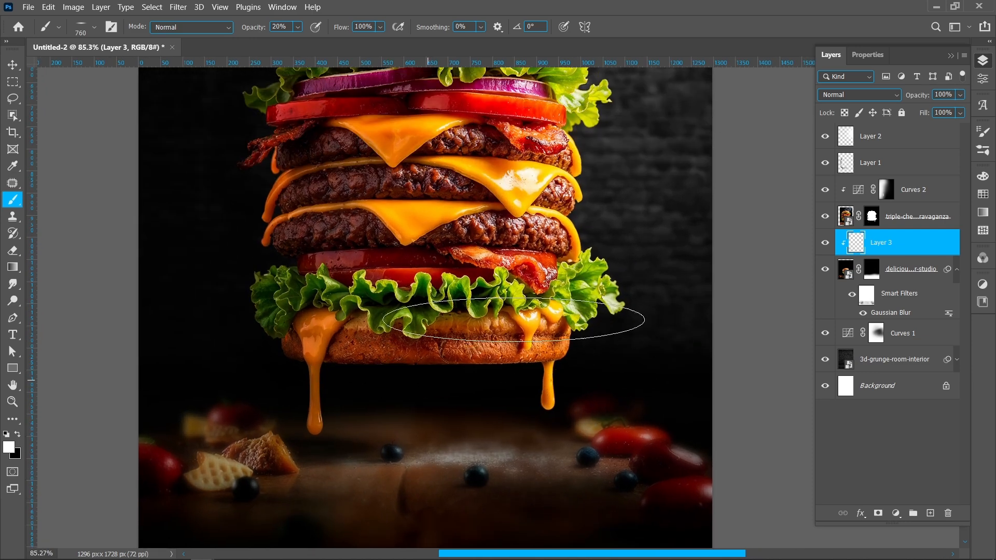
pyautogui.press('x')
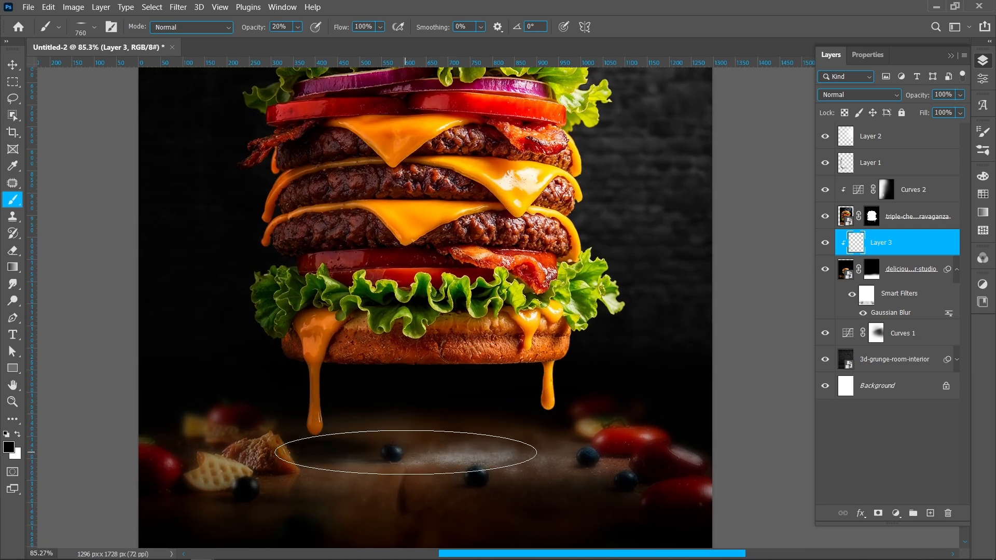
pyautogui.click(406, 452)
pyautogui.click(409, 456)
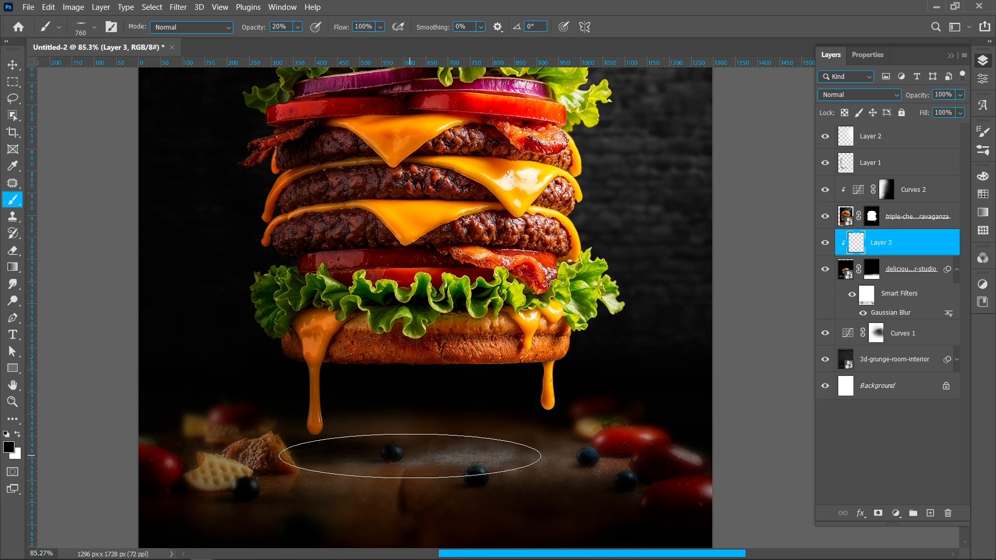
# Step: Deepen the shadow on Layer 3 across the middle of the tabletop with more black dabs of the flattened brush
pyautogui.click(418, 460)
pyautogui.click(423, 465)
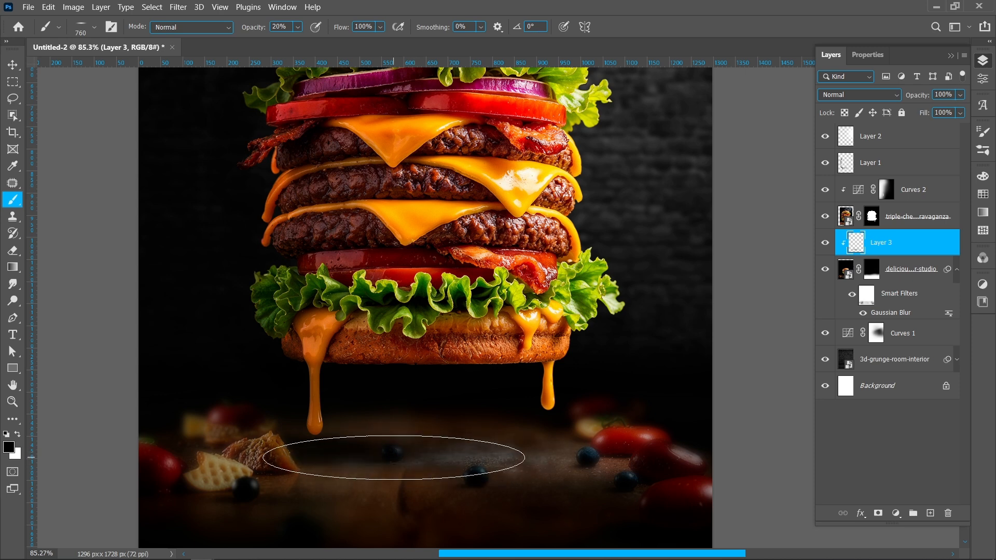
pyautogui.click(397, 456)
pyautogui.click(358, 465)
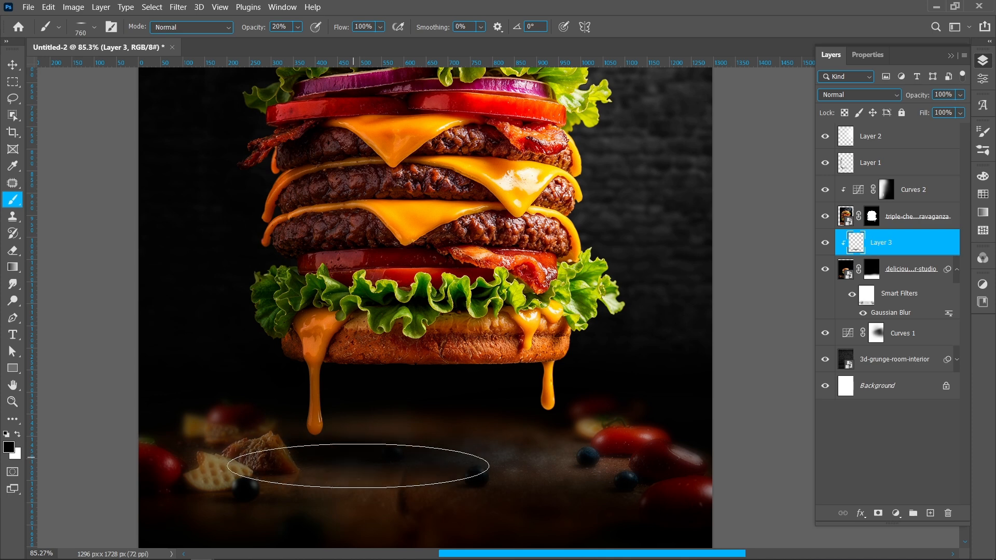
pyautogui.click(366, 468)
pyautogui.click(400, 446)
# Step: Set Layer 3's blend mode to Multiply and its opacity to 70%
pyautogui.press('v')
pyautogui.click(858, 94)
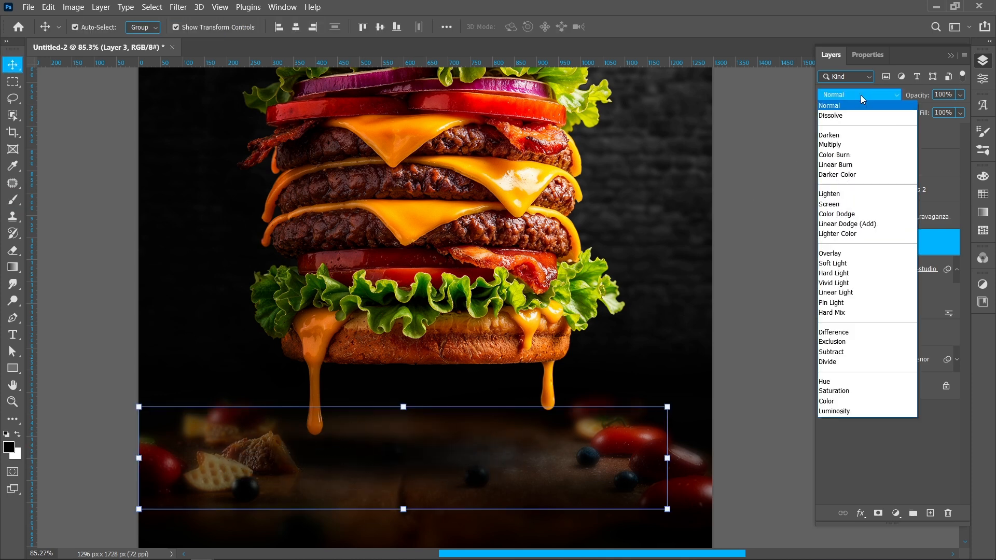
pyautogui.click(855, 145)
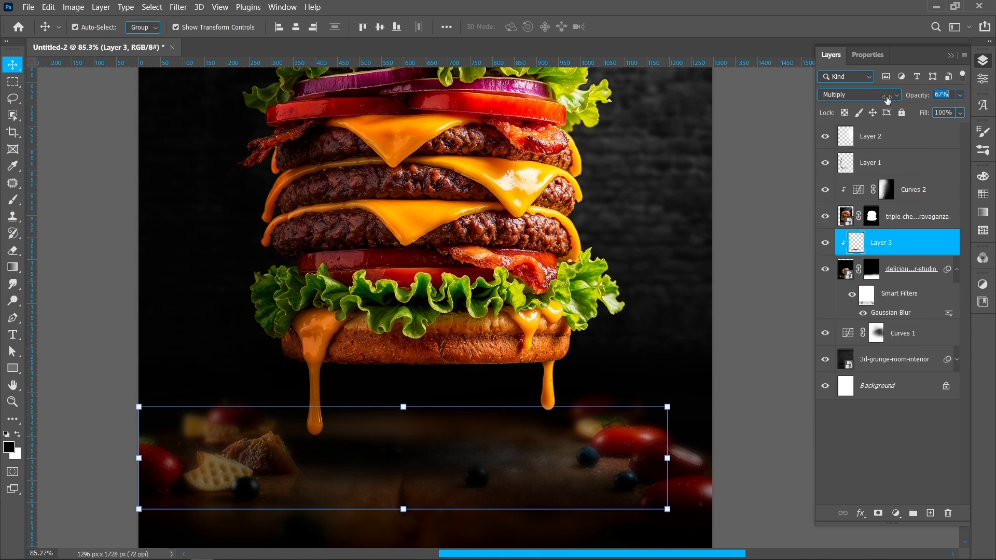
pyautogui.press('6')
pyautogui.press('1')
pyautogui.moveTo(892, 100); pyautogui.dragTo(896, 101)
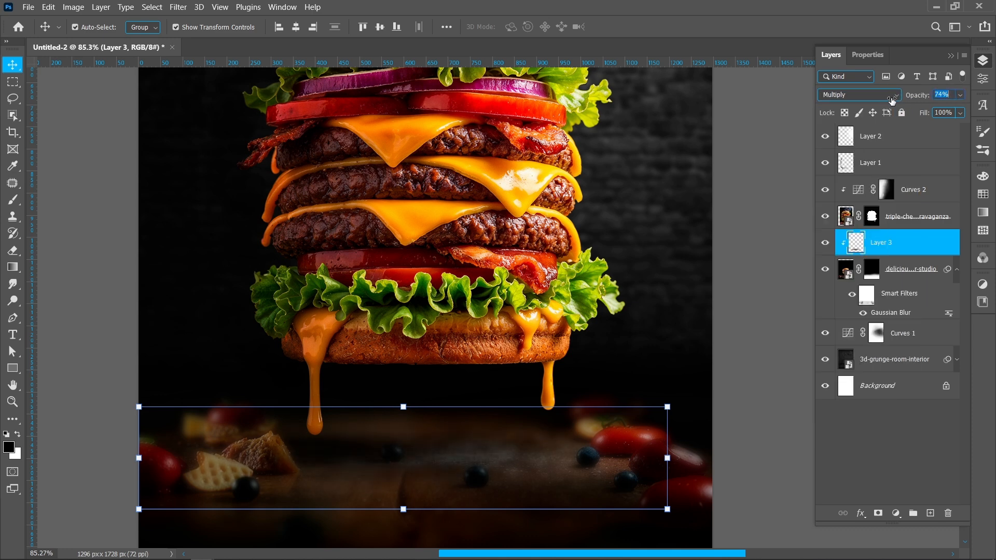
pyautogui.click(942, 94)
pyautogui.press('Down')
pyautogui.press('Return')
# Step: Add a layer mask to Layer 3 and set up a soft round 60 px brush at 100% opacity
pyautogui.scroll(-3, 427, 453)
pyautogui.scroll(-1, 403, 461)
pyautogui.moveTo(454, 457); pyautogui.dragTo(436, 461)
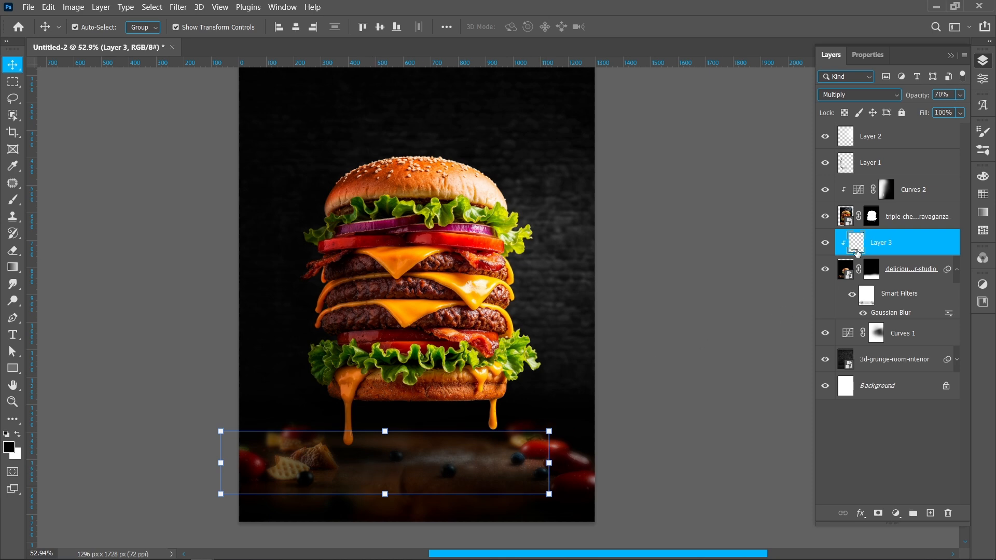
pyautogui.click(879, 514)
pyautogui.scroll(2, 334, 470)
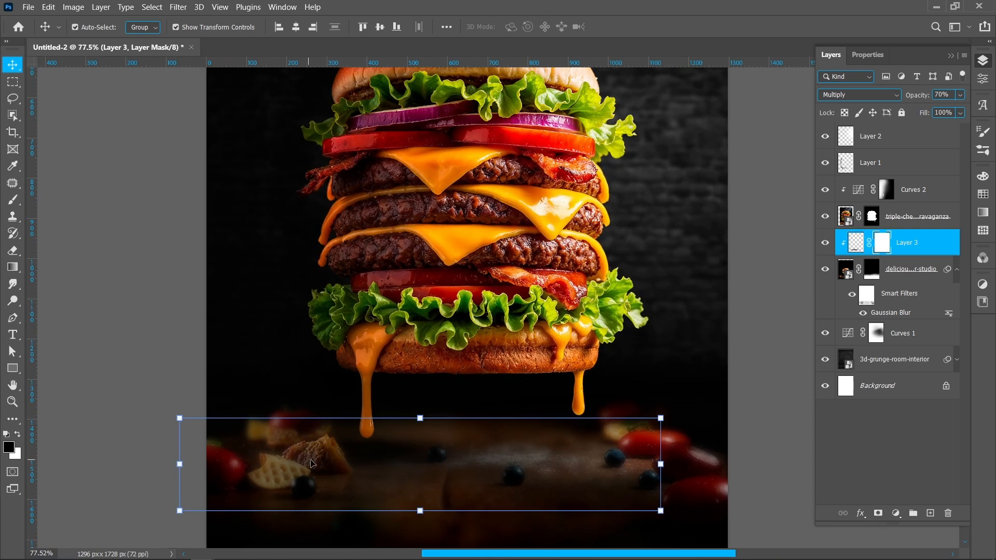
pyautogui.scroll(1, 361, 472)
pyautogui.press('b')
pyautogui.rightClick(472, 384)
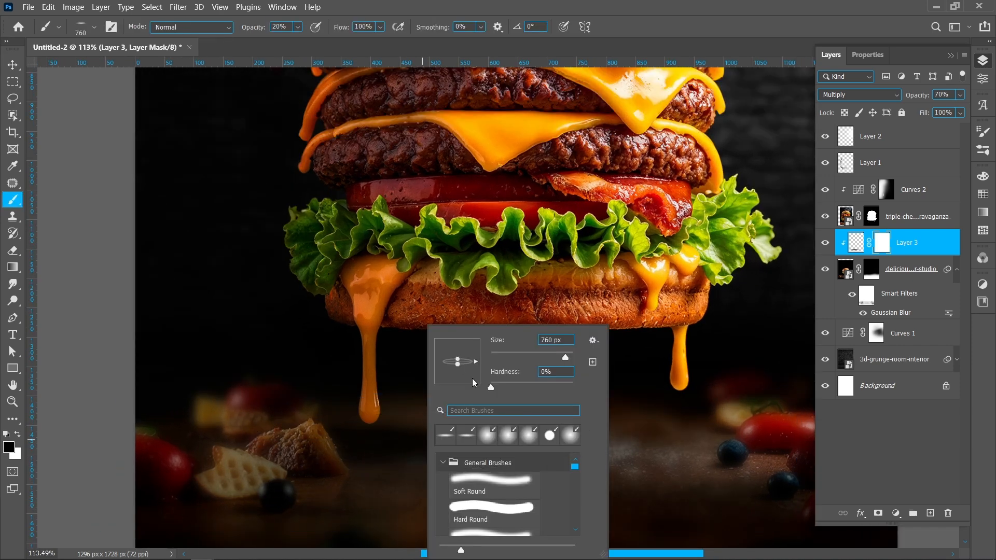
pyautogui.moveTo(402, 411); pyautogui.dragTo(182, 405)
pyautogui.press('0')
# Step: Paint black on the Layer 3 mask over the bread piece beside the waffle, and swap the foreground colour to white
pyautogui.moveTo(274, 467)
pyautogui.mouseDown()
pyautogui.moveTo(233, 471)
pyautogui.moveTo(246, 482)
pyautogui.moveTo(233, 465)
pyautogui.moveTo(293, 463)
pyautogui.moveTo(270, 448)
pyautogui.moveTo(265, 458)
pyautogui.moveTo(302, 437)
pyautogui.moveTo(330, 464)
pyautogui.moveTo(274, 463)
pyautogui.moveTo(319, 466)
pyautogui.moveTo(336, 471)
pyautogui.mouseUp()
pyautogui.scroll(7, 341, 465)
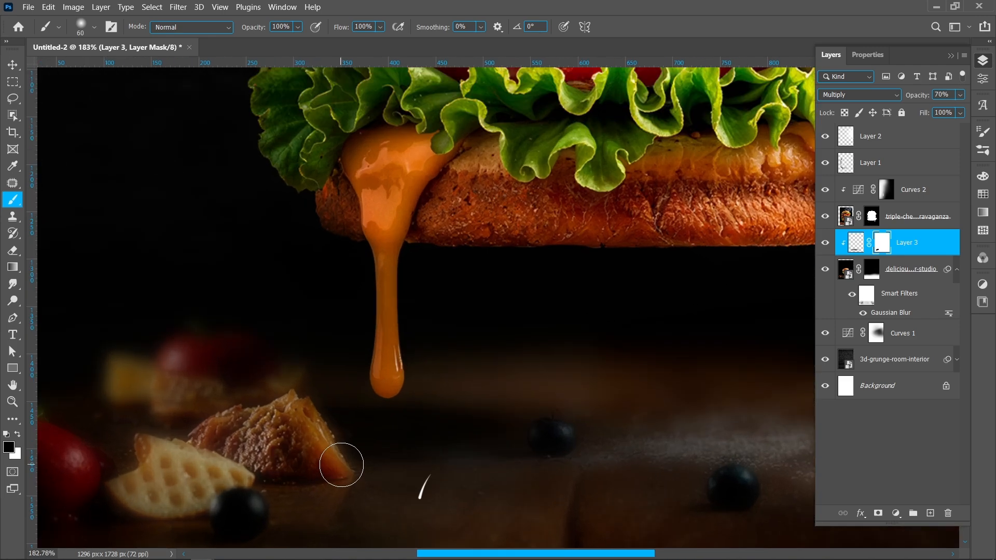
pyautogui.press('x')
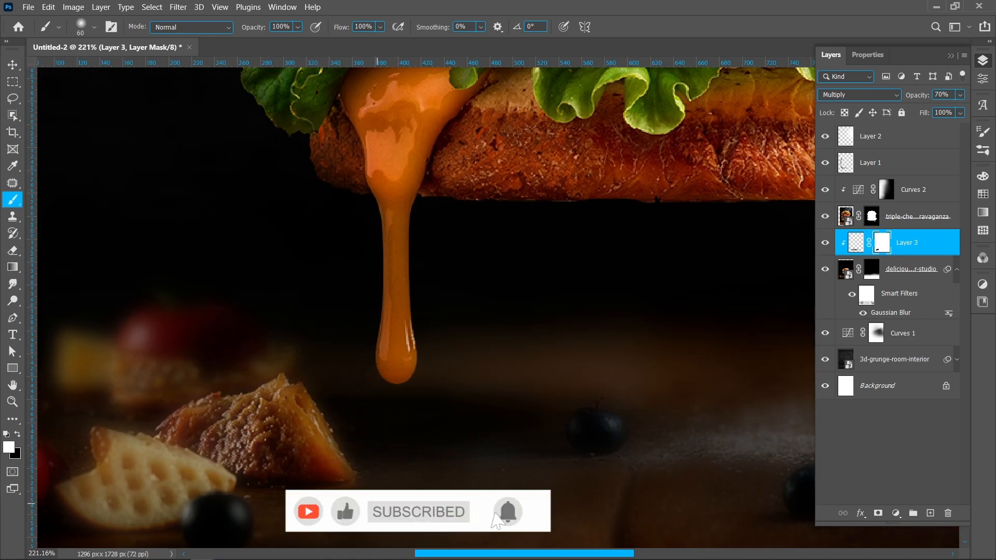
pyautogui.scroll(-4, 358, 497)
pyautogui.scroll(-6, 358, 488)
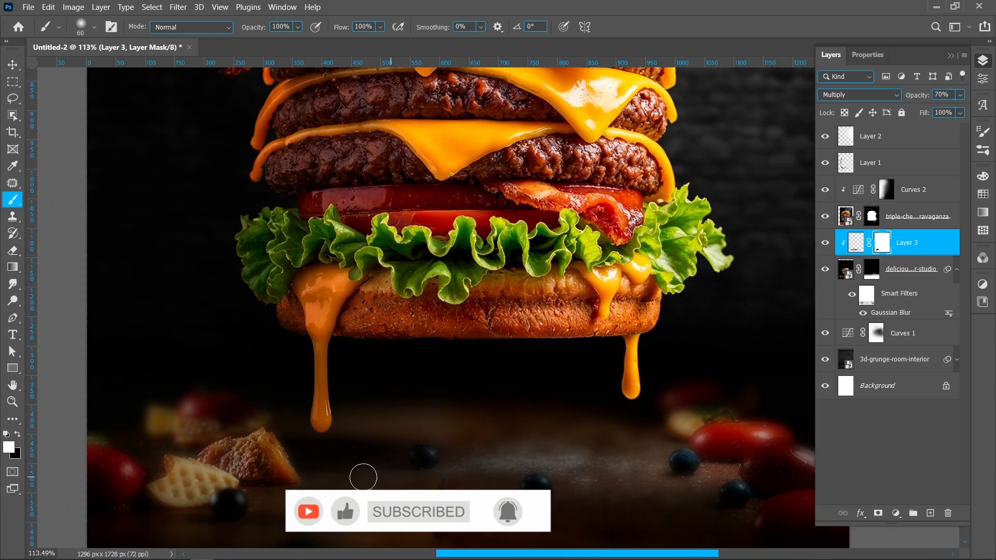
pyautogui.scroll(2, 308, 492)
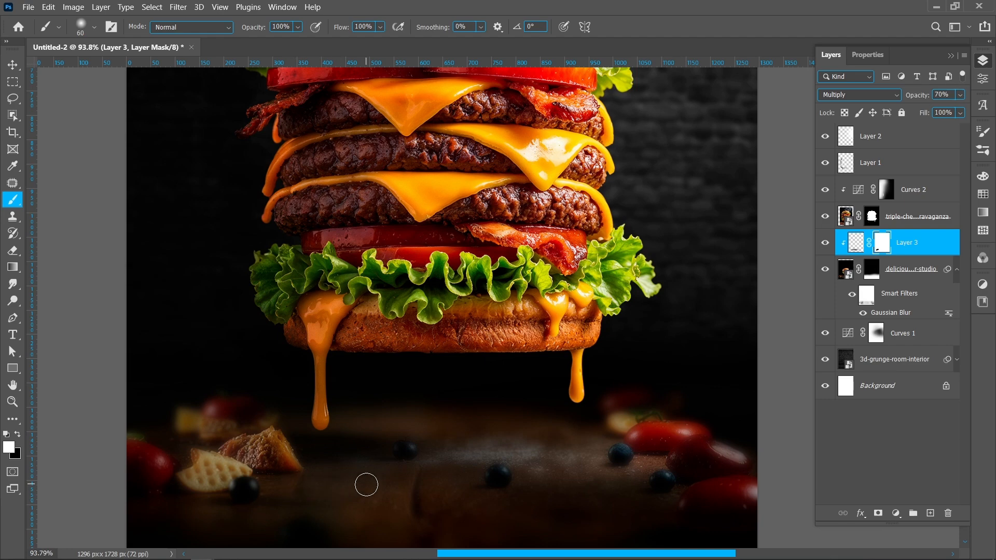
pyautogui.scroll(-2, 378, 477)
pyautogui.scroll(-3, 429, 461)
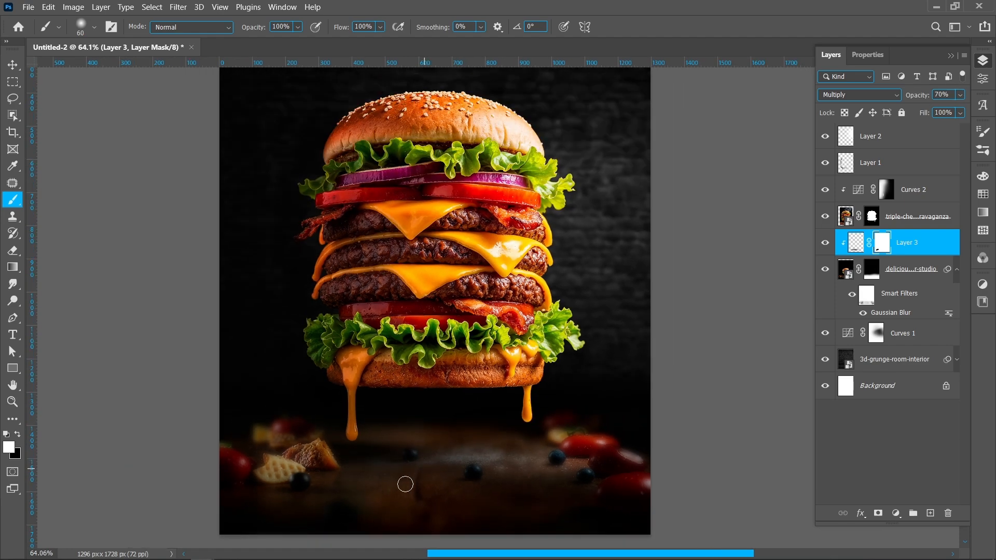
# Step: Group Layer 1, Curves 2 and the triple-cheeseburger layer under the name "burgger"
pyautogui.press('v')
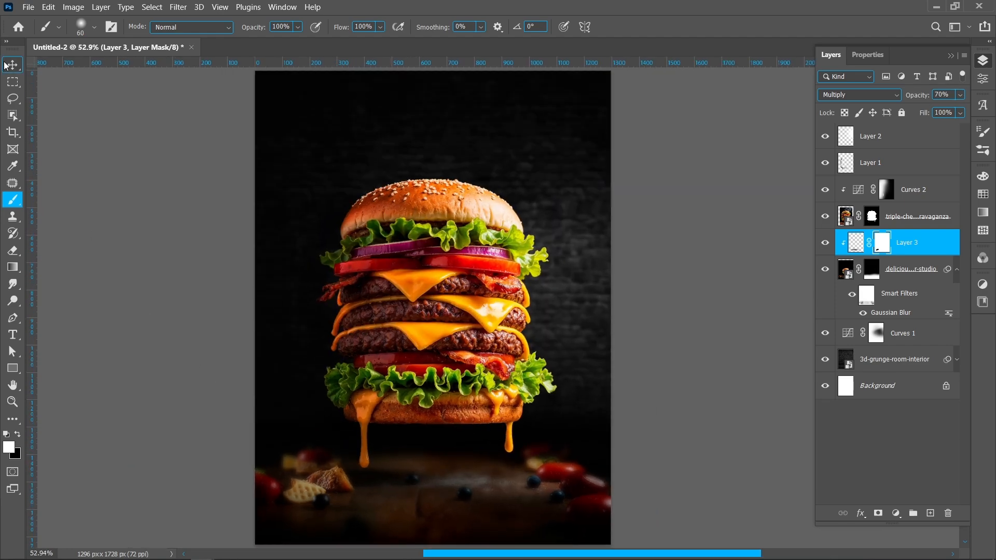
pyautogui.click(223, 241)
pyautogui.click(434, 277)
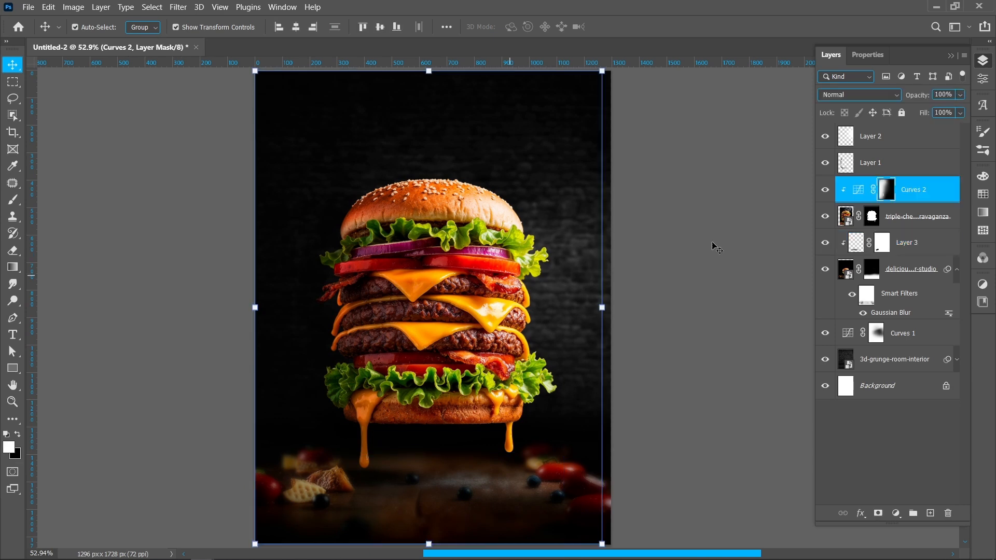
pyautogui.click(911, 167)
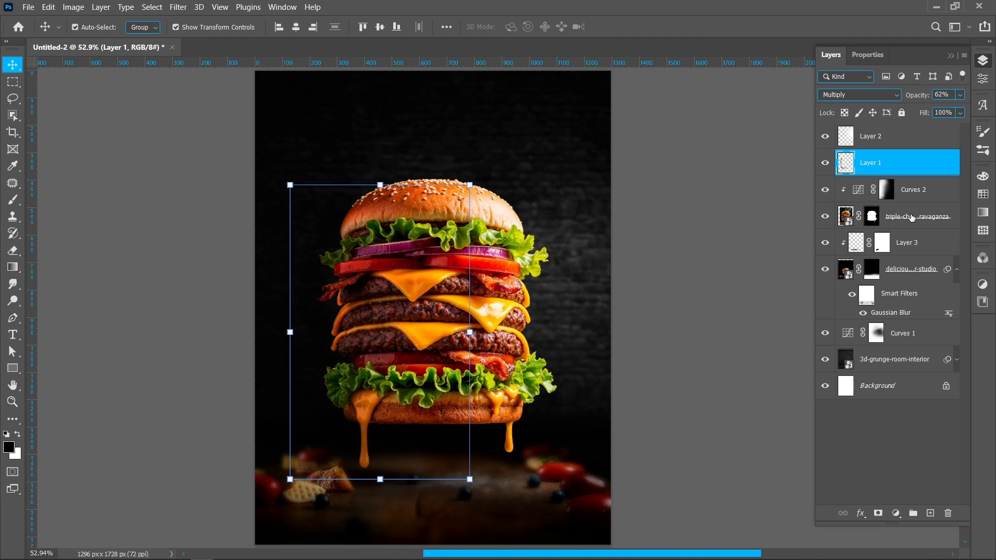
pyautogui.keyDown('shift'); pyautogui.click(912, 217); pyautogui.keyUp('shift')
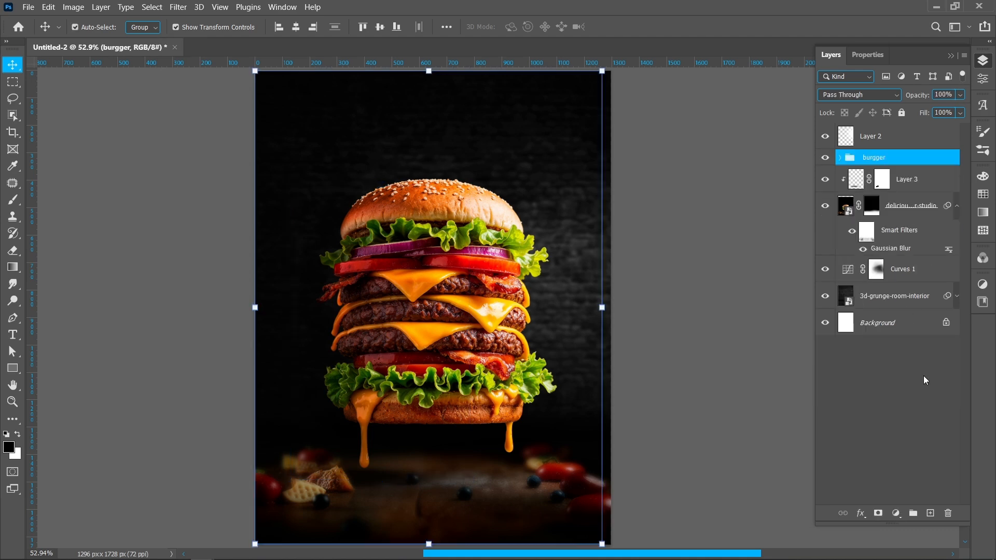
pyautogui.click(923, 376)
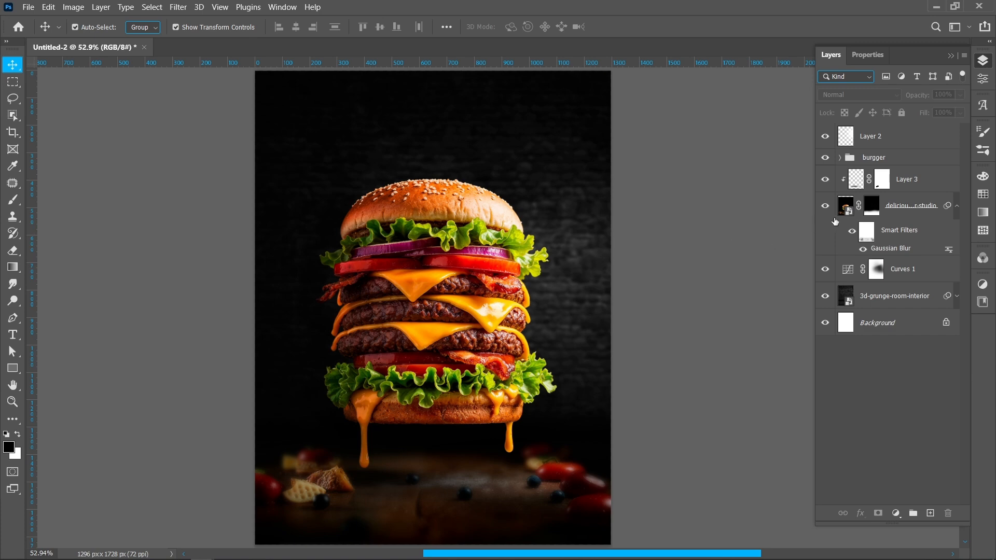
# Step: Add a new layer above Layer 3 and dab a white glow at the canvas's right edge with a soft 713 px brush
pyautogui.click(920, 184)
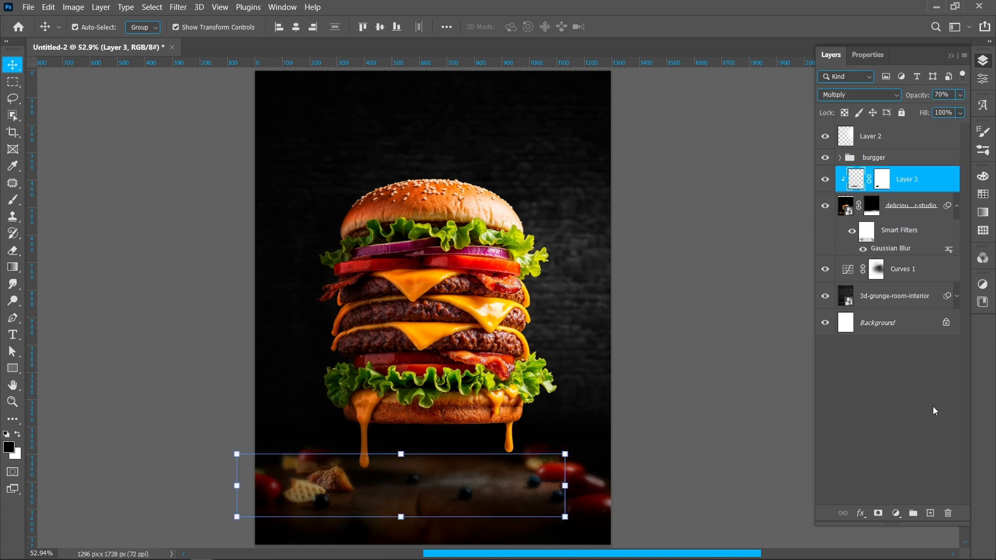
pyautogui.click(929, 514)
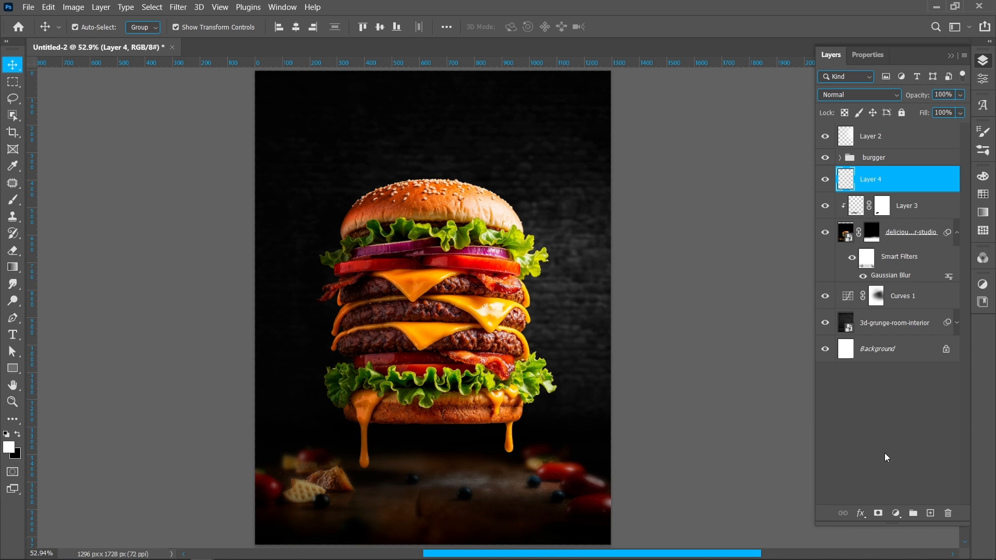
pyautogui.press('b')
pyautogui.moveTo(532, 319)
pyautogui.mouseDown()
pyautogui.moveTo(609, 346)
pyautogui.moveTo(609, 243)
pyautogui.moveTo(600, 321)
pyautogui.moveTo(639, 321)
pyautogui.mouseUp()
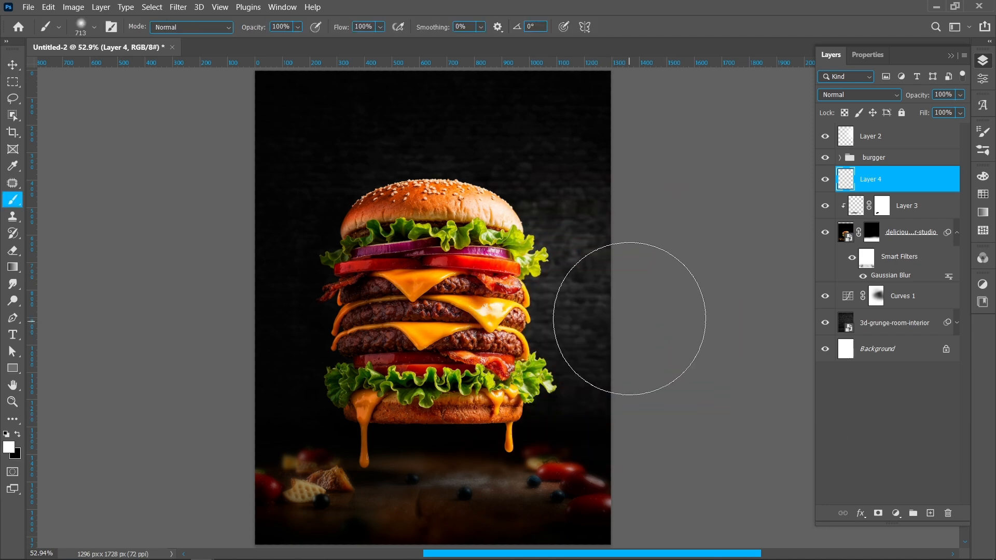
pyautogui.click(624, 297)
# Step: Set the glow layer's blend mode to Screen and its opacity to 20%
pyautogui.click(889, 95)
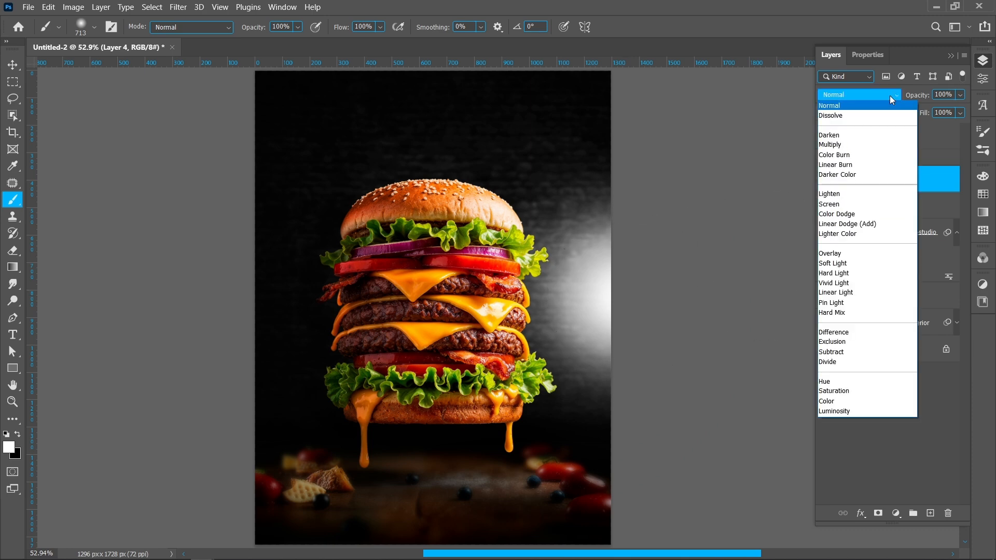
pyautogui.click(874, 209)
pyautogui.press('Tab')
pyautogui.write('25')
pyautogui.press('Return')
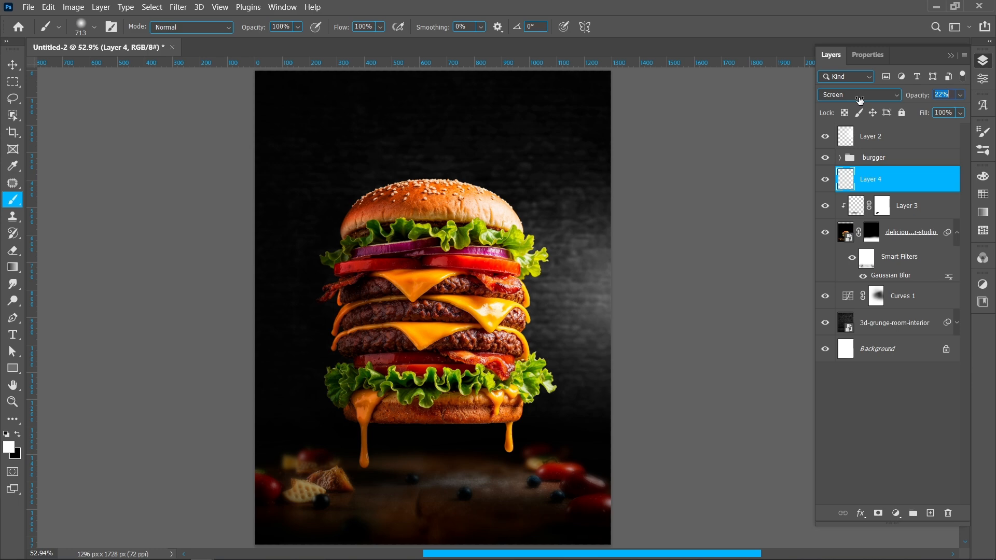
pyautogui.moveTo(859, 100); pyautogui.dragTo(860, 100)
pyautogui.click(947, 97)
pyautogui.write('20')
pyautogui.press('Return')
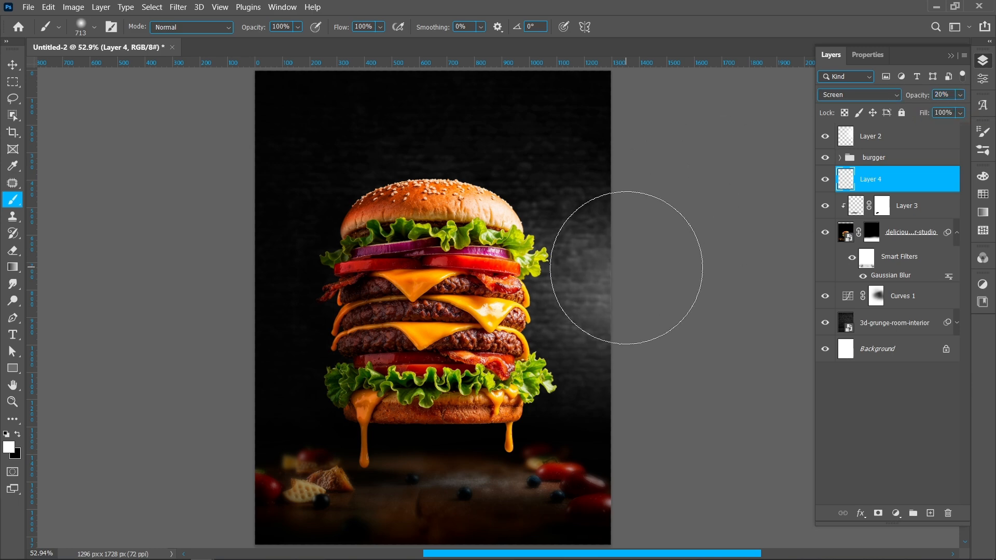
# Step: Scale the white glow on Layer 4 up to about 131%, spreading it further behind the burger
pyautogui.press('v')
pyautogui.click(668, 275)
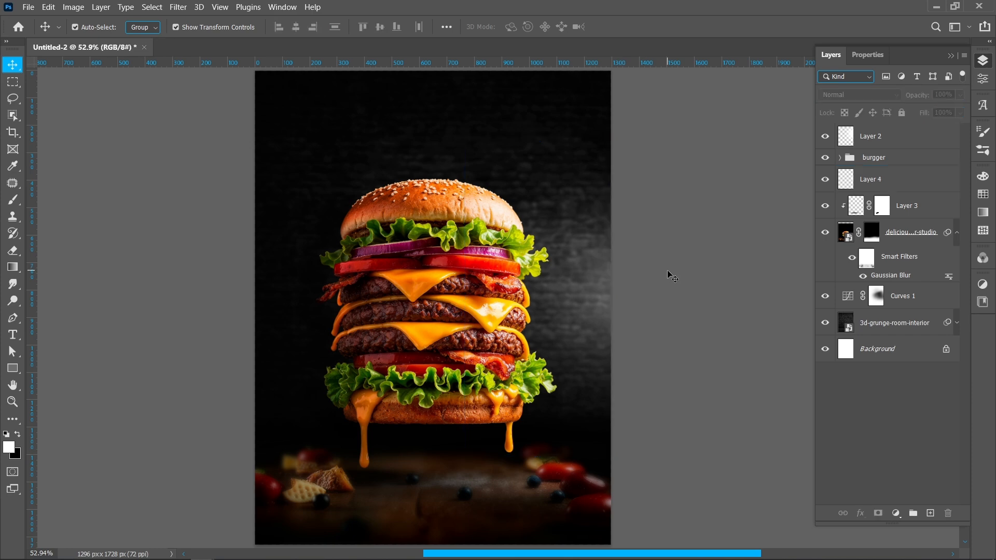
pyautogui.click(593, 295)
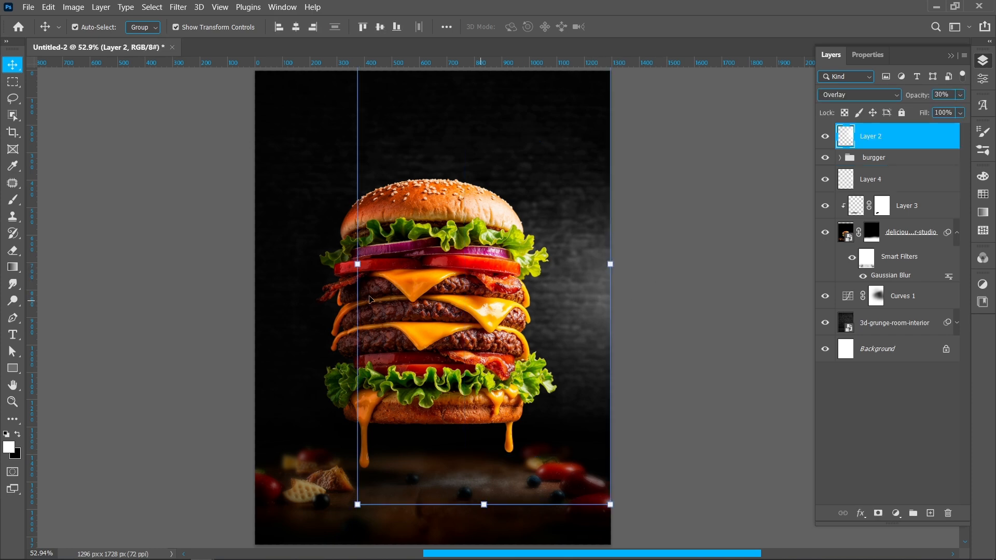
pyautogui.click(882, 179)
pyautogui.moveTo(458, 296); pyautogui.dragTo(418, 297)
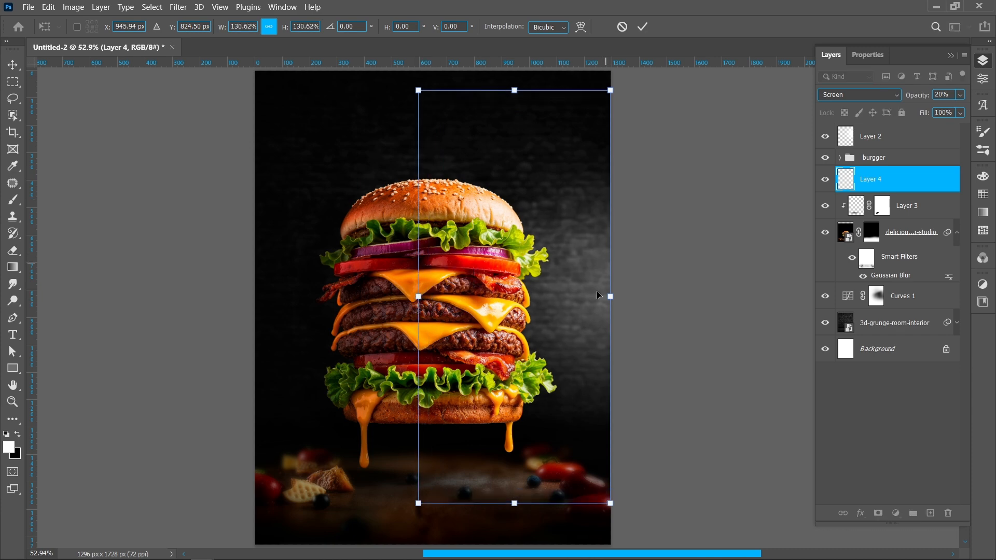
pyautogui.press('Return')
pyautogui.click(683, 192)
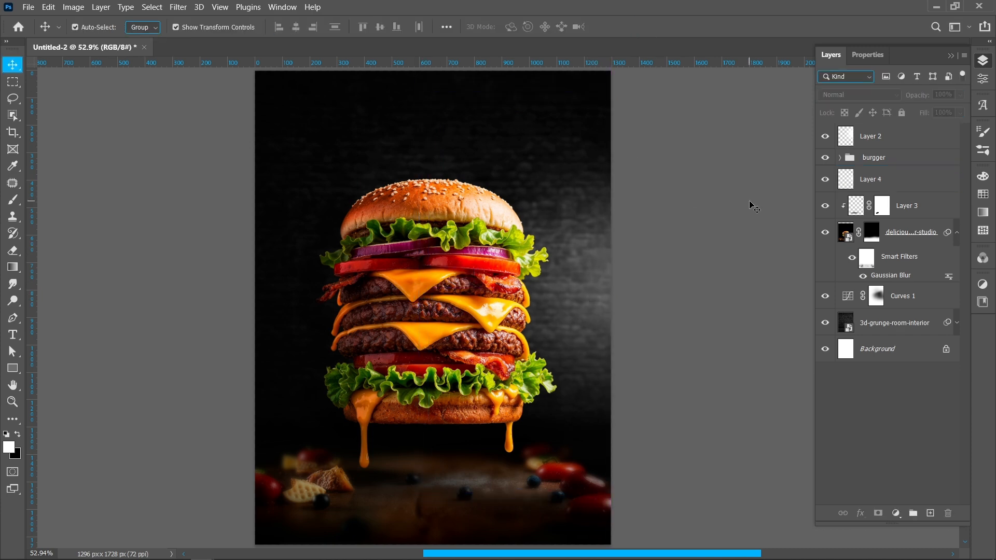
# Step: Add the title BEYOND above the burger in ChunkFive Print and colour it white (ffffff)
pyautogui.press('t')
pyautogui.click(400, 119)
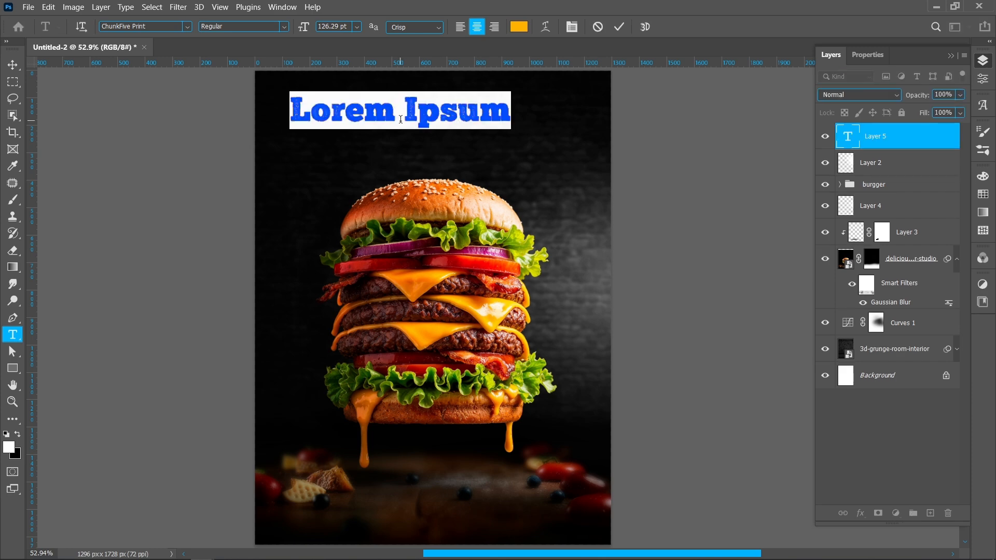
pyautogui.write('BEYOND')
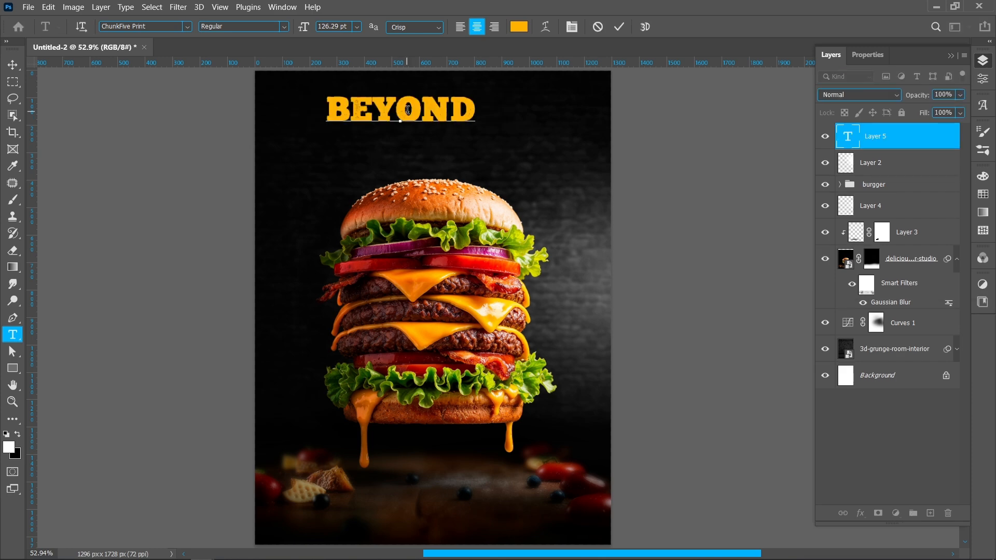
pyautogui.hotkey('ctrl', 'a')
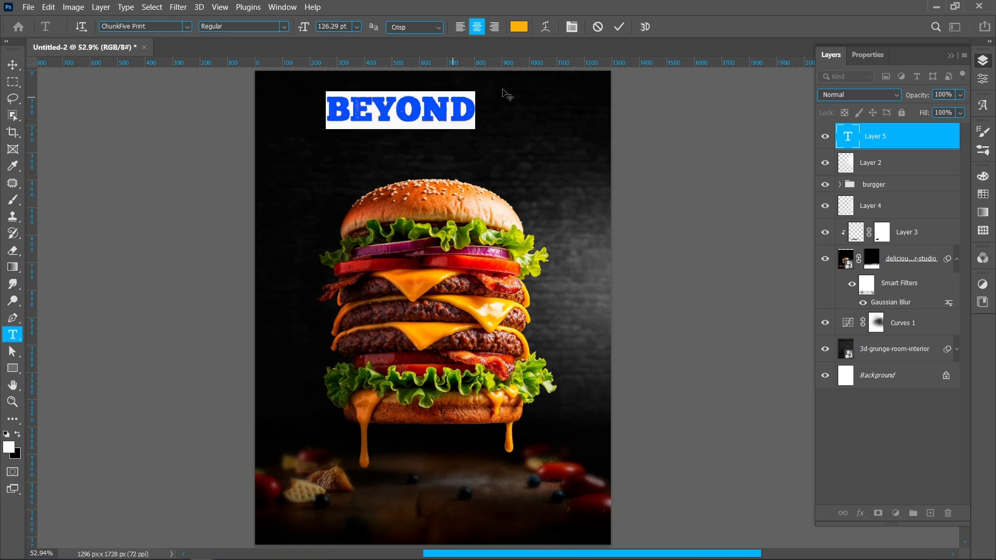
pyautogui.click(520, 28)
pyautogui.write('ffffff')
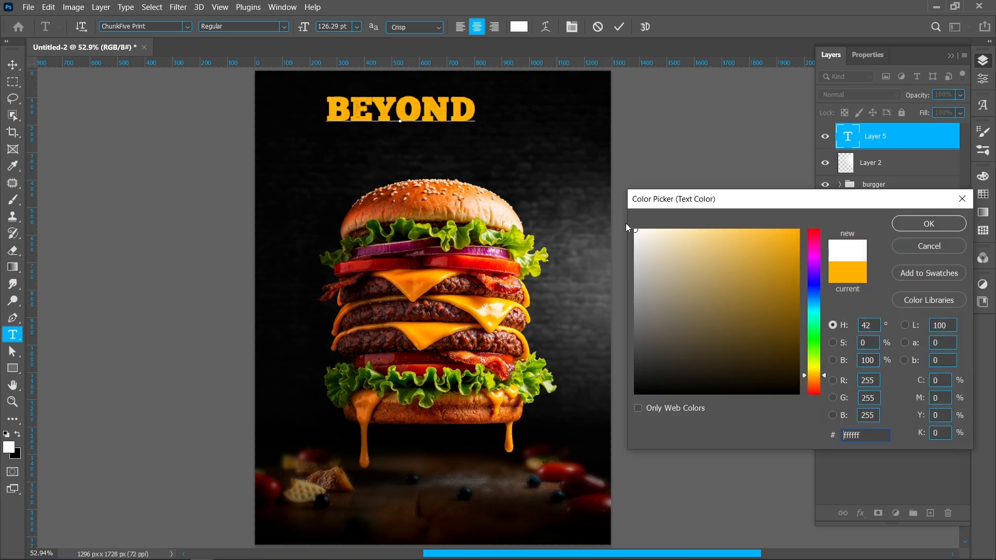
pyautogui.press('Return')
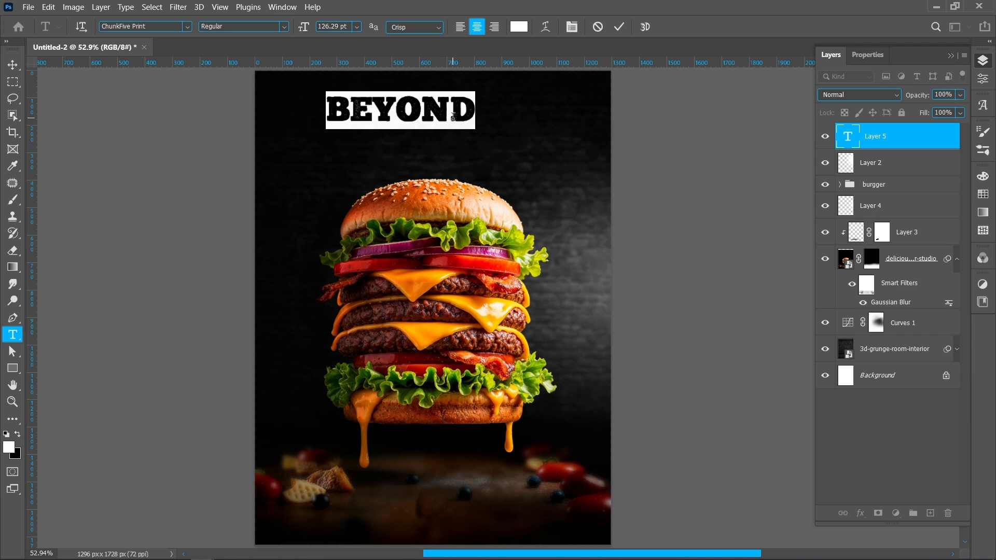
pyautogui.click(618, 27)
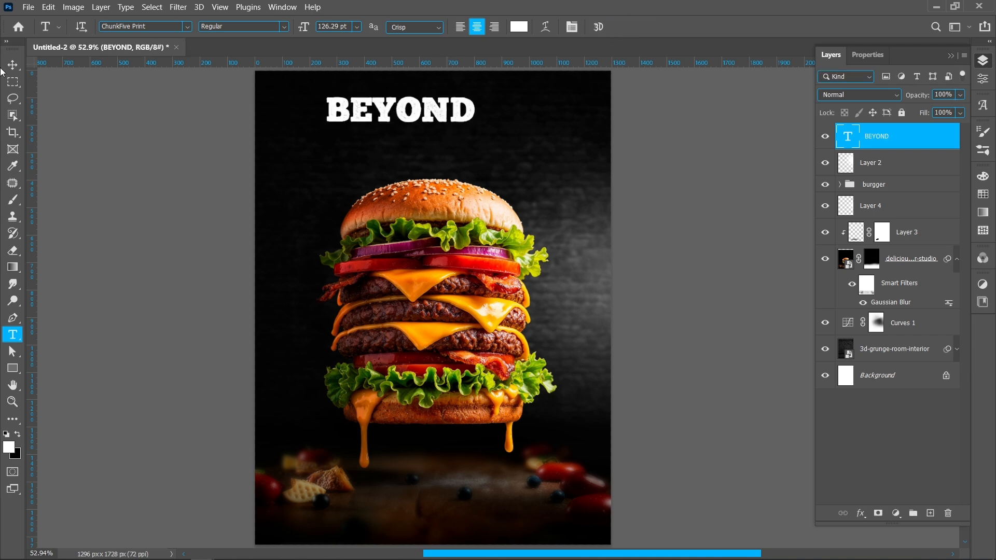
# Step: Enlarge the BEYOND title and set its font size to 220 pt
pyautogui.click(11, 66)
pyautogui.moveTo(471, 107); pyautogui.dragTo(550, 108)
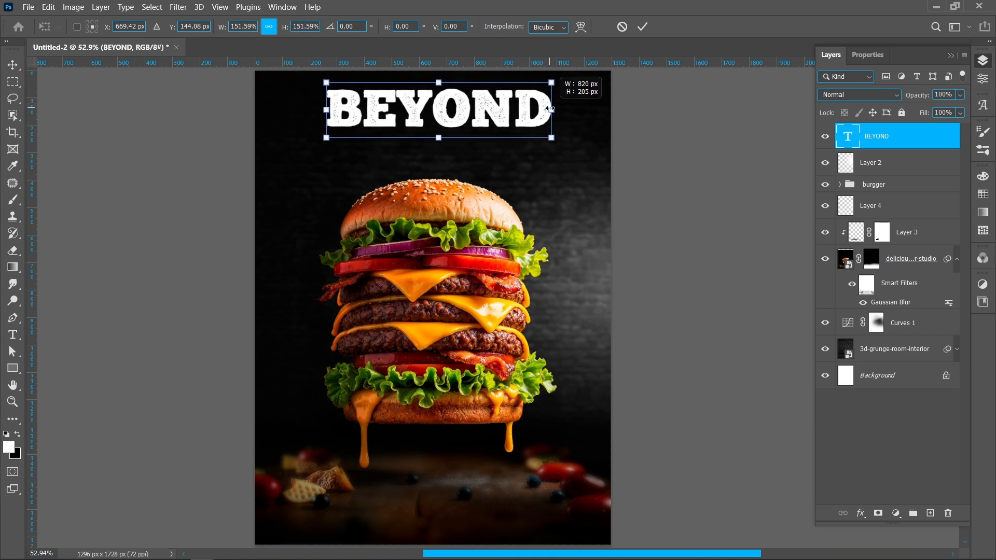
pyautogui.click(642, 27)
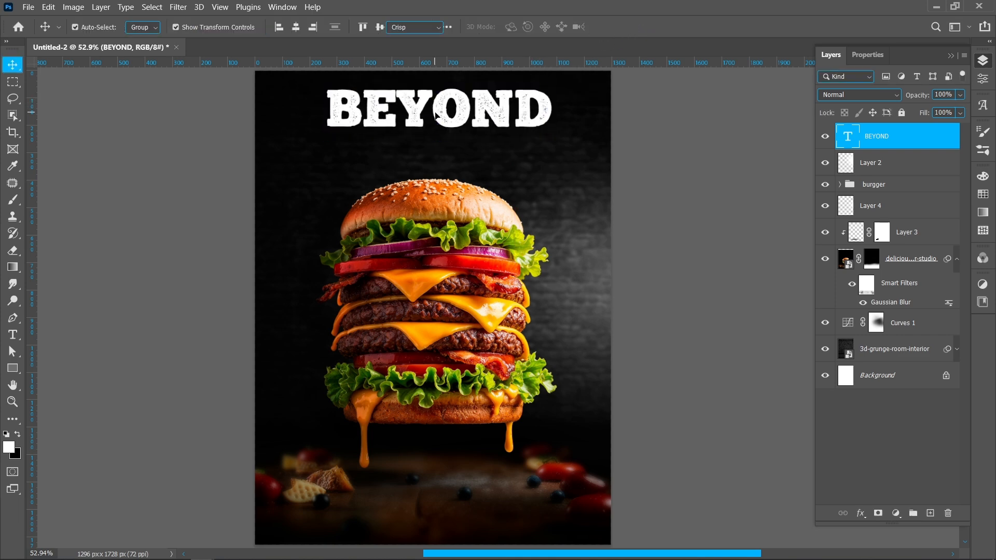
pyautogui.doubleClick(436, 111)
pyautogui.click(340, 27)
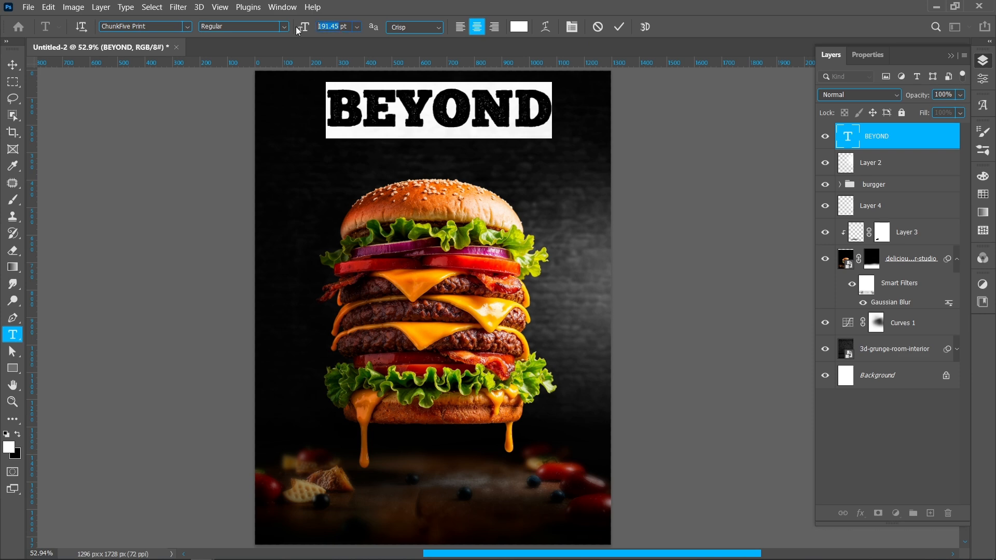
pyautogui.write('220')
pyautogui.press('Return')
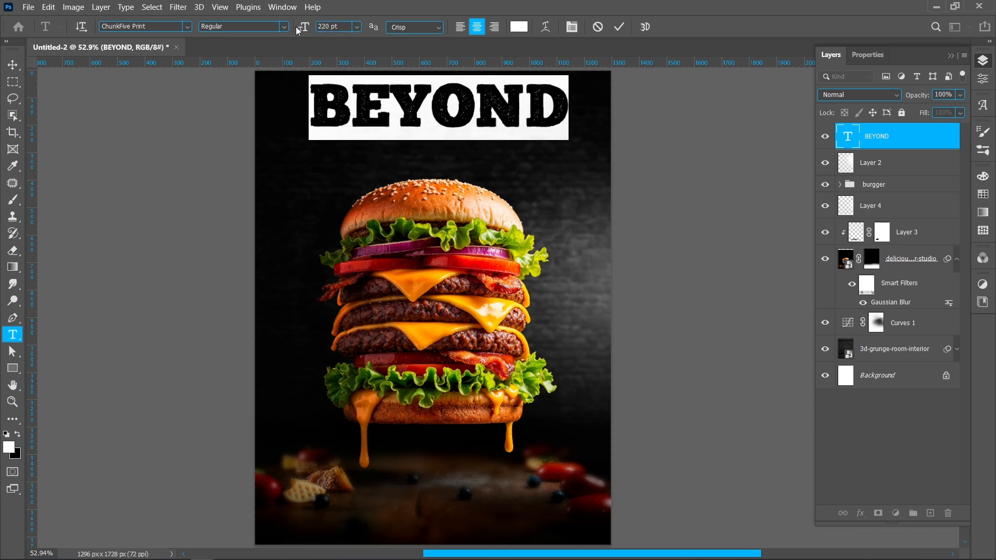
pyautogui.click(618, 27)
# Step: Duplicate the BEYOND title directly below itself and change the copy's text to HUNGRY
pyautogui.press('v')
pyautogui.moveTo(452, 115); pyautogui.dragTo(464, 171)
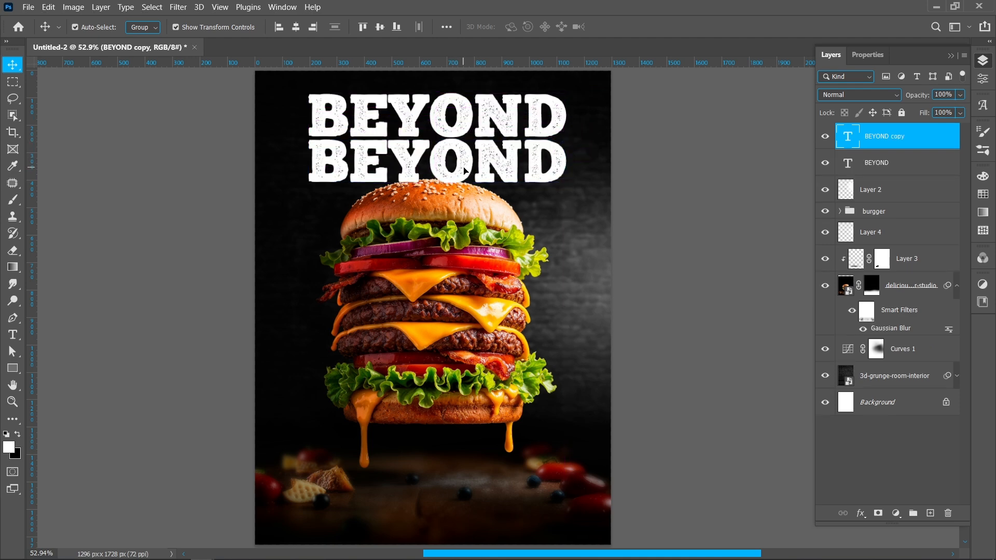
pyautogui.doubleClick(464, 171)
pyautogui.write('HUNGRY')
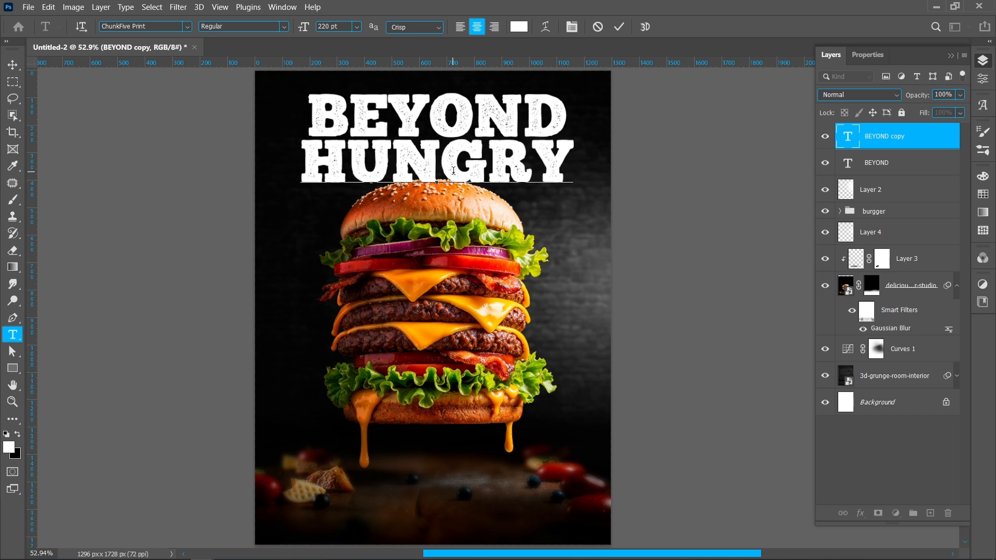
# Step: Colour HUNGRY golden yellow by sampling the burger's melted cheese and adjusting the hue
pyautogui.hotkey('ctrl', 'a')
pyautogui.click(514, 31)
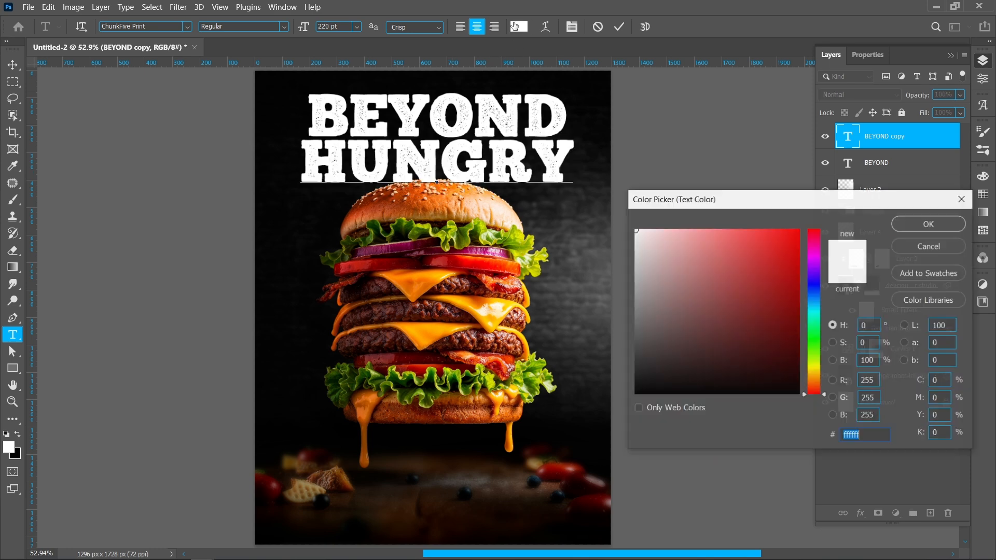
pyautogui.click(466, 300)
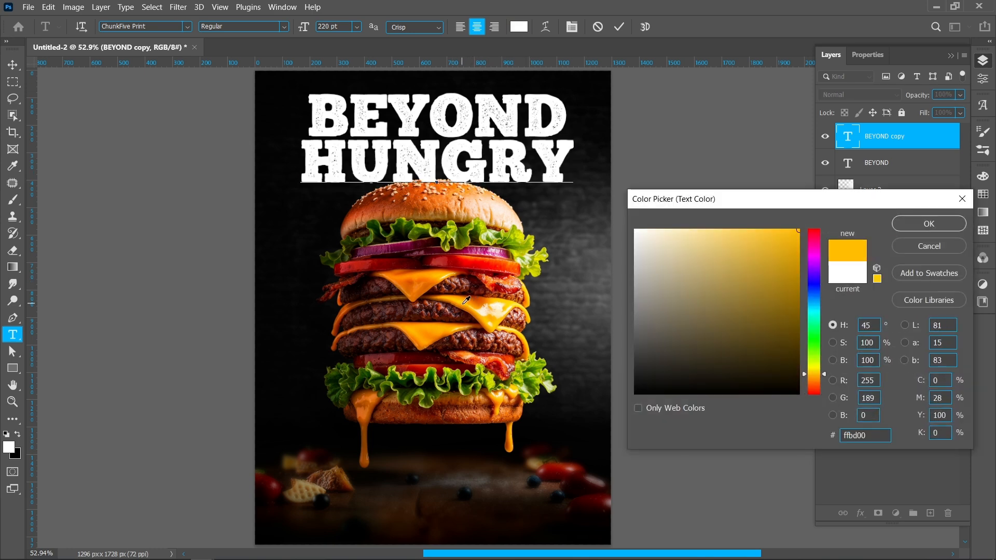
pyautogui.click(816, 377)
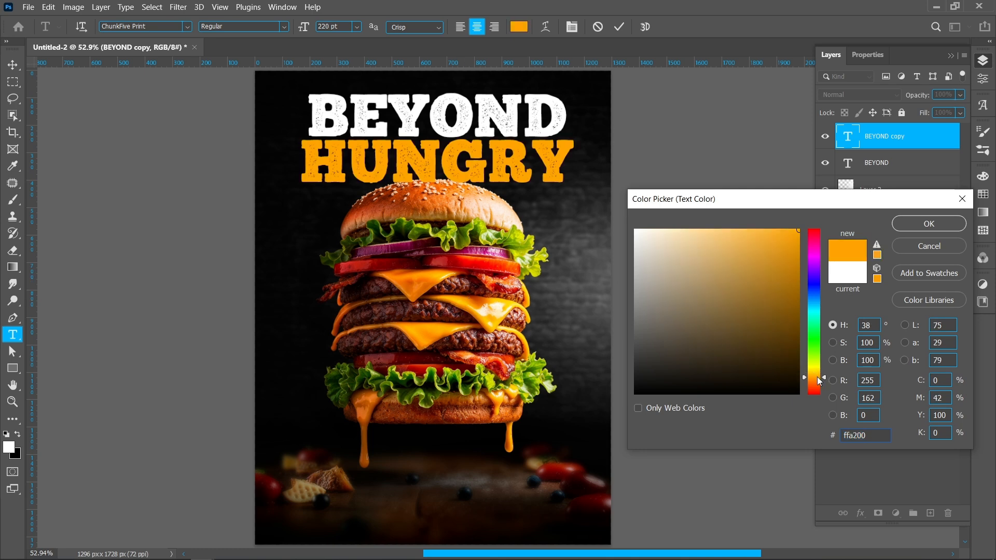
pyautogui.click(907, 225)
pyautogui.click(619, 27)
pyautogui.press('v')
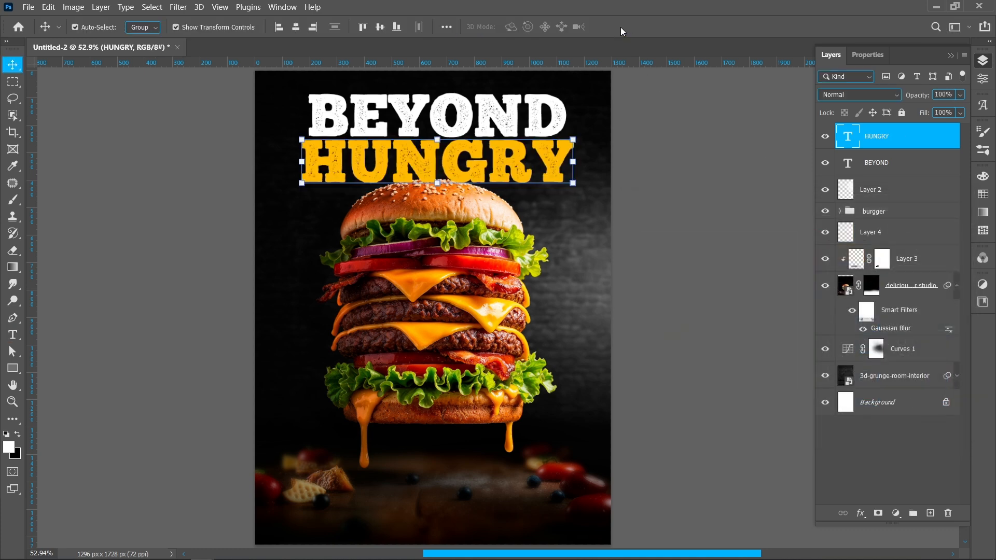
# Step: Nudge the burgger group down slightly, and shift HUNGRY and BEYOND to the poster's horizontal centre
pyautogui.click(478, 329)
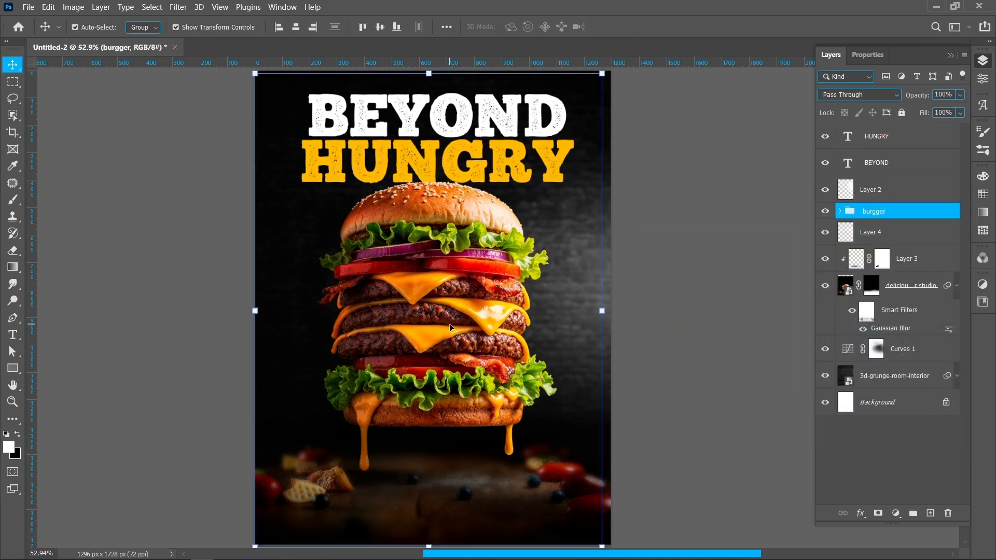
pyautogui.hotkey('shift', 'Down')
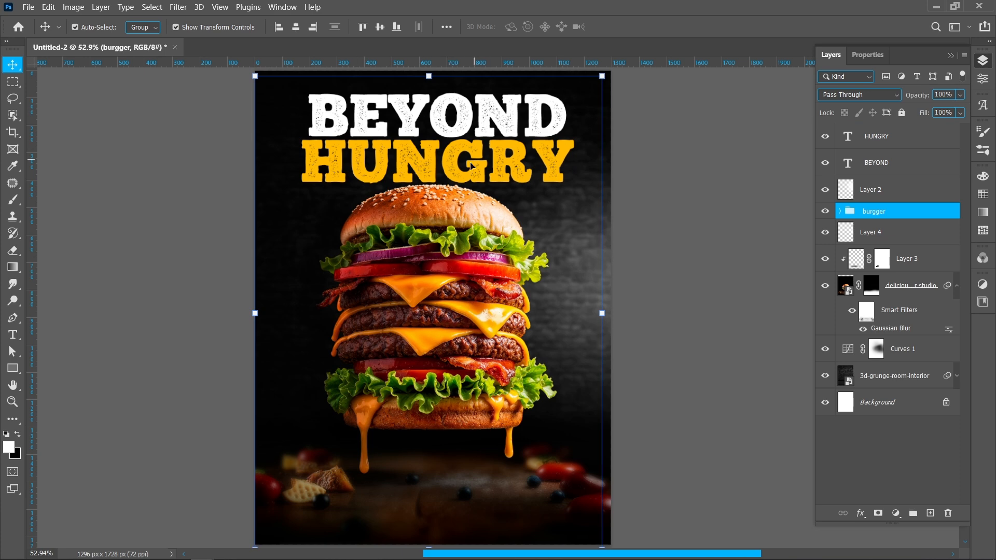
pyautogui.click(453, 171)
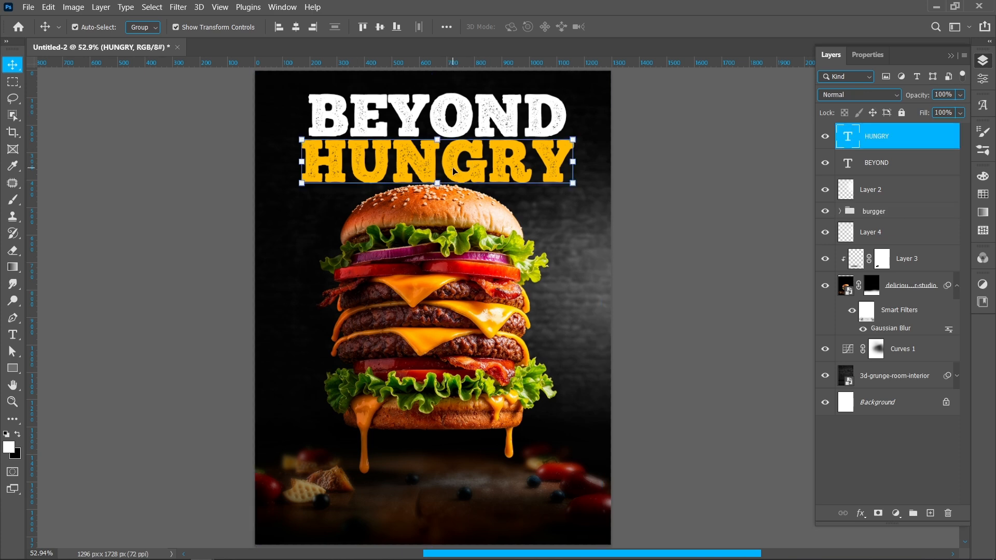
pyautogui.hotkey('shift', 'Left')
pyautogui.hotkey('shift', 'Left')
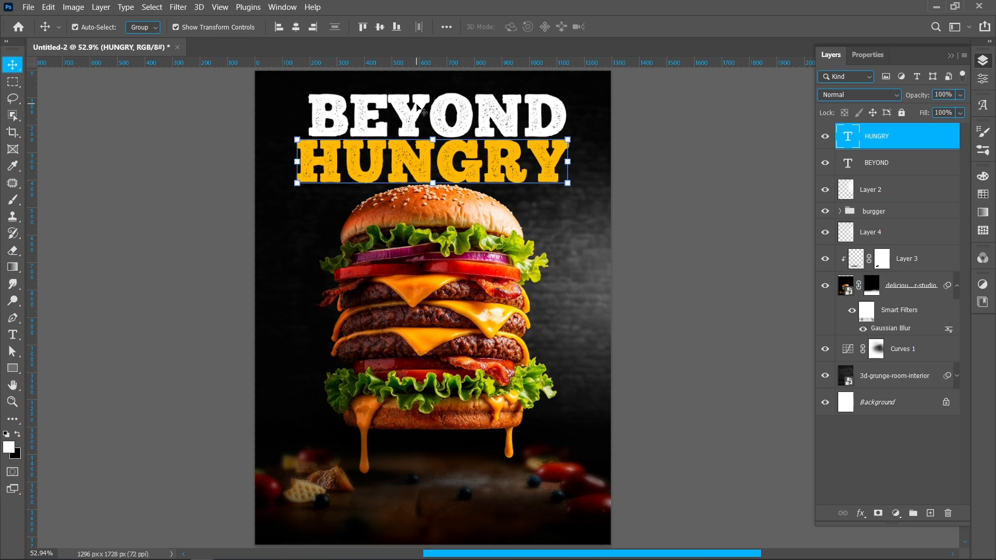
pyautogui.click(420, 109)
pyautogui.click(295, 26)
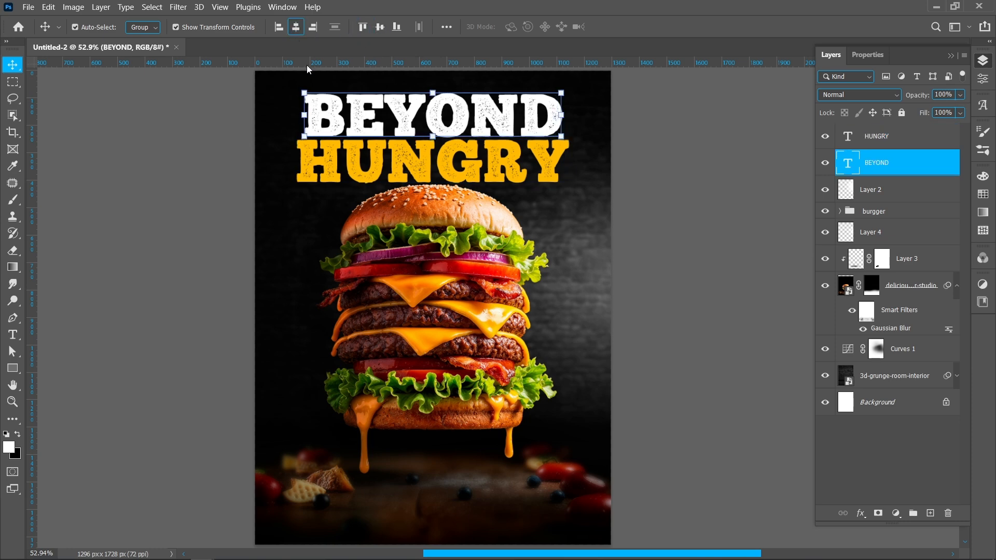
# Step: Group the HUNGRY and BEYOND text layers and name the group Headline
pyautogui.keyDown('shift'); pyautogui.click(476, 177); pyautogui.keyUp('shift')
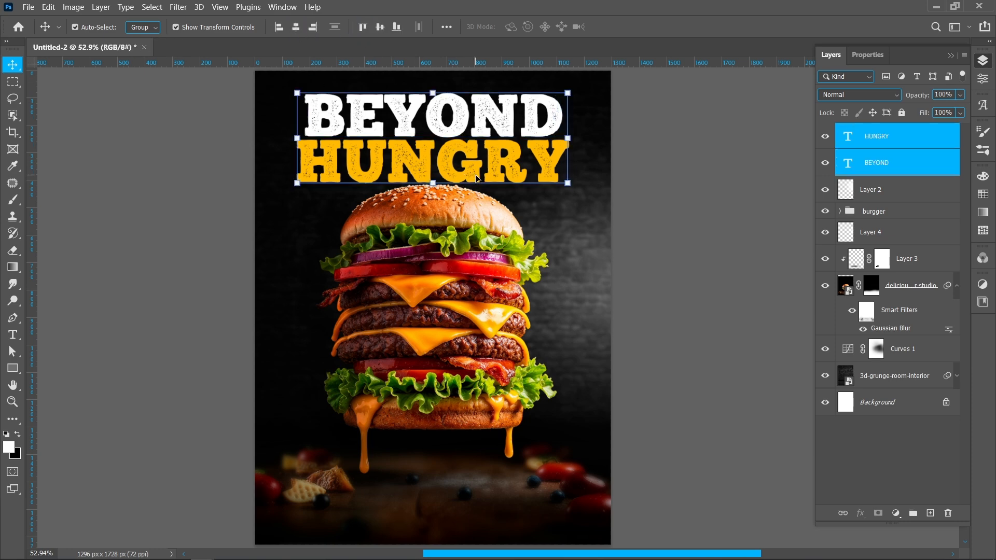
pyautogui.press('ctrl')
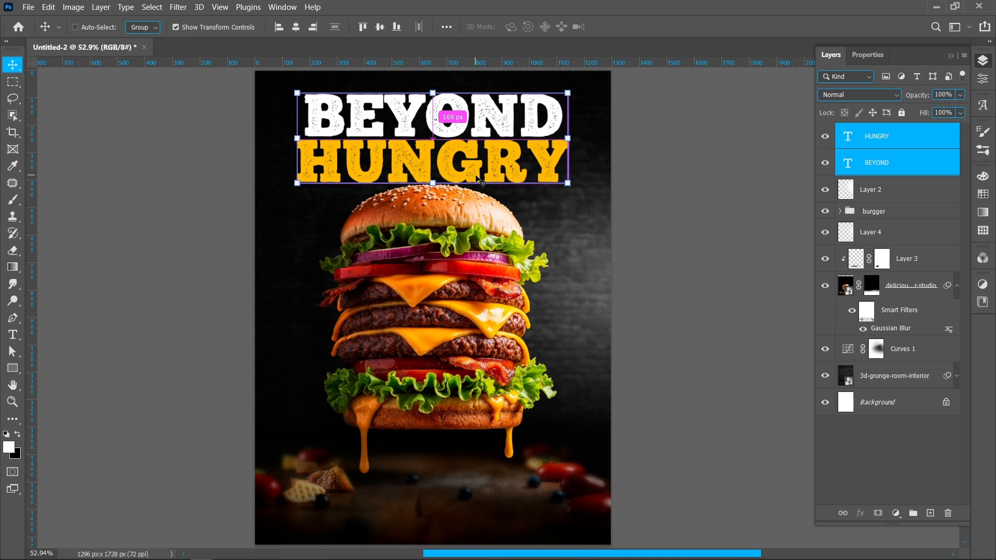
pyautogui.hotkey('ctrl', 'g')
pyautogui.doubleClick(874, 131)
pyautogui.write('Headline')
pyautogui.press('Return')
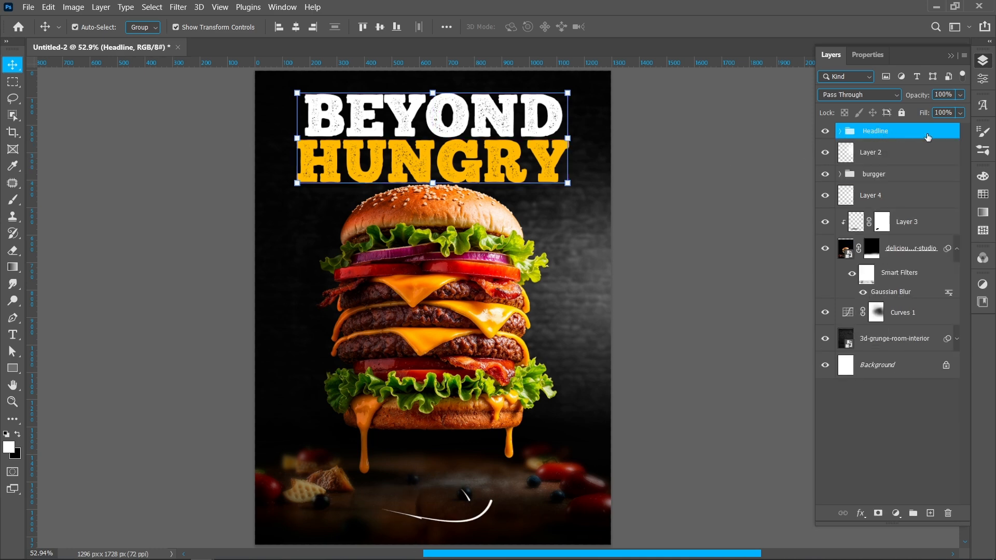
# Step: Split the Headline group's Blend If sliders for the underlying layer to let the dark wall texture show through the lettering
pyautogui.doubleClick(928, 136)
pyautogui.moveTo(519, 197); pyautogui.dragTo(473, 206)
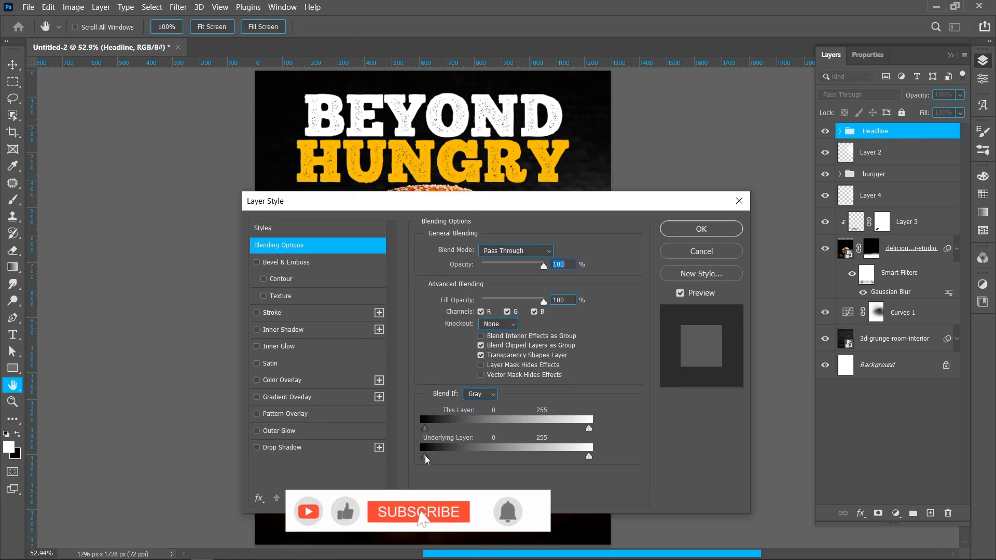
pyautogui.moveTo(426, 459); pyautogui.dragTo(435, 463)
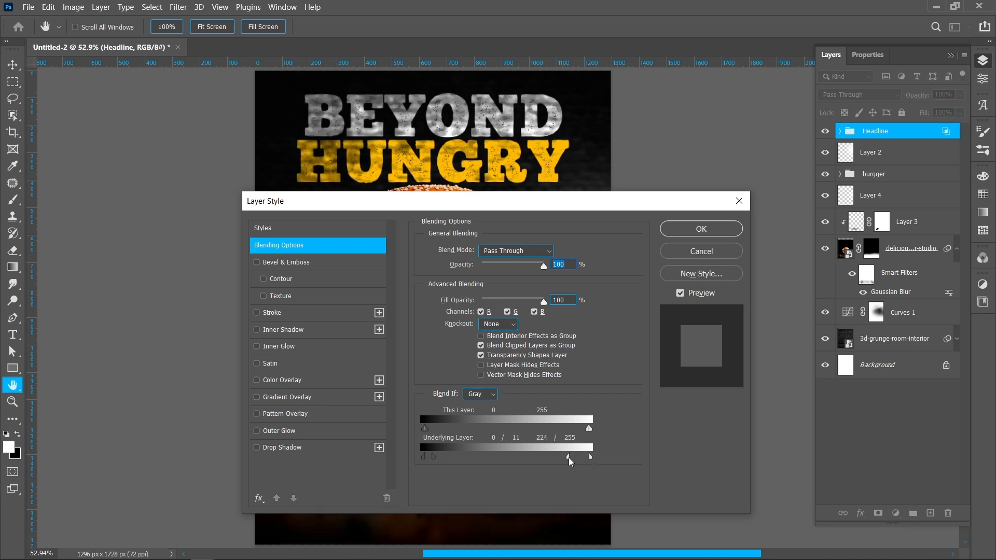
pyautogui.moveTo(498, 464); pyautogui.dragTo(473, 465)
pyautogui.moveTo(434, 457); pyautogui.dragTo(434, 456)
pyautogui.click(701, 228)
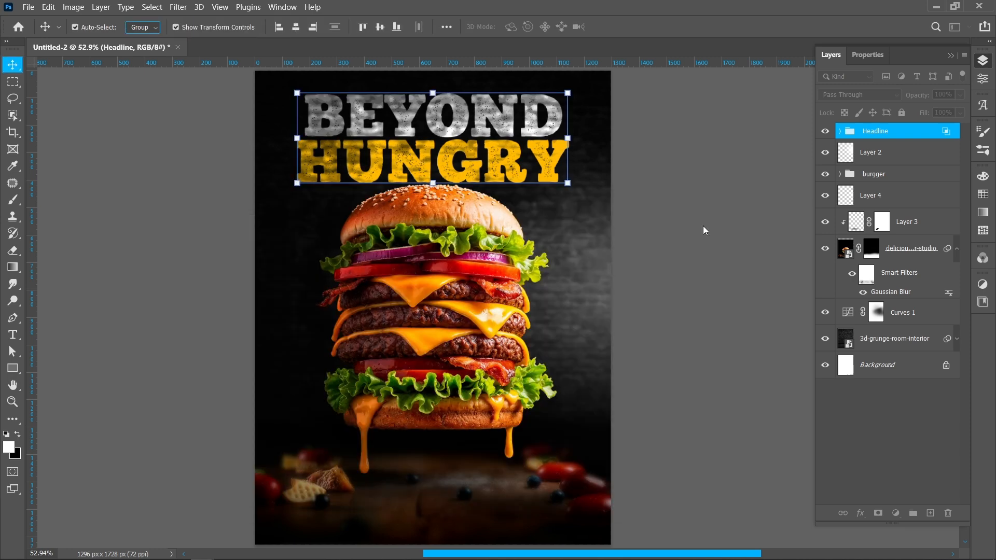
pyautogui.click(672, 325)
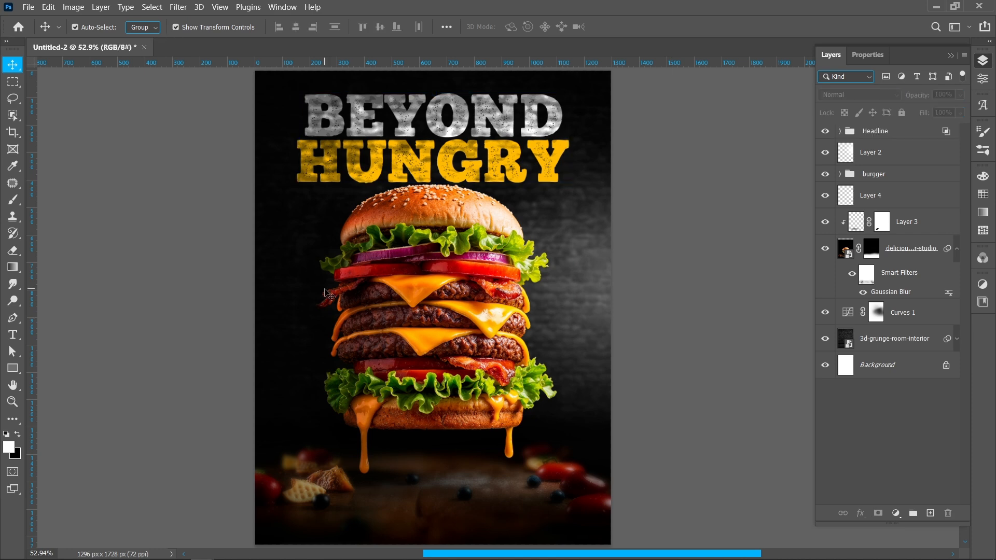
# Step: Add the white two-line text "This isn't a burger." in Poppins Regular 35 pt on the burger's left side
pyautogui.press('t')
pyautogui.click(281, 340)
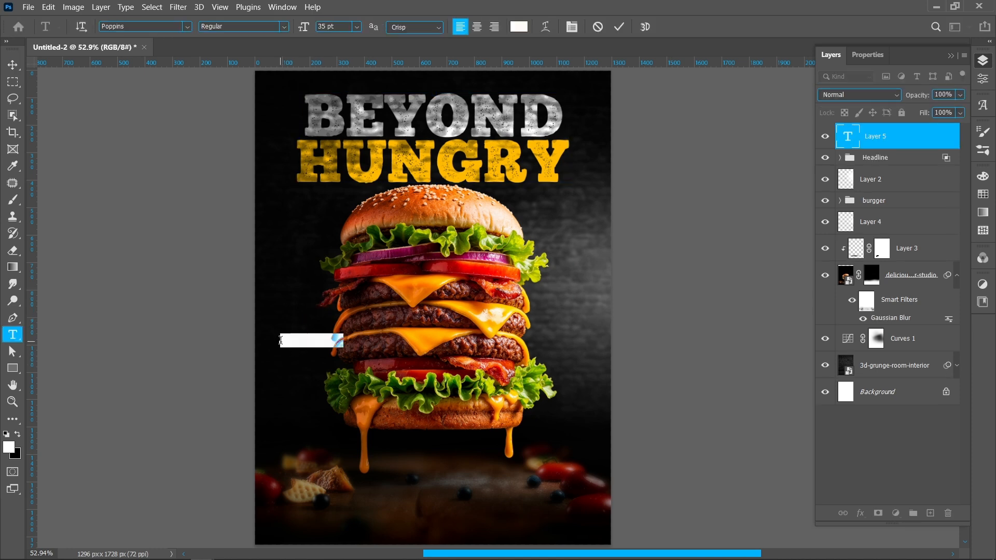
pyautogui.write("This isn't a burger")
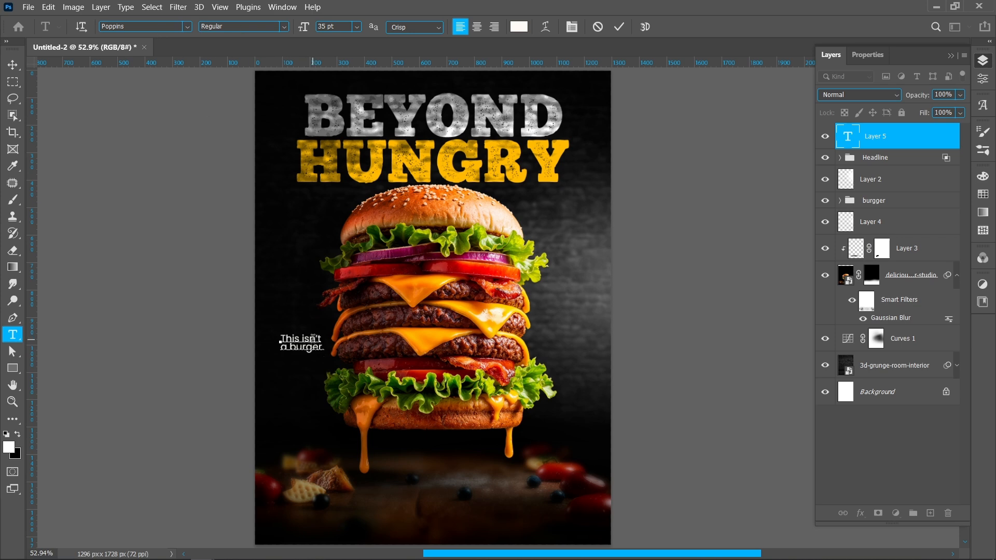
pyautogui.click(13, 65)
pyautogui.click(124, 268)
# Step: Duplicate the tagline to the burger's right side, change it to "It's a challenge stacked in beef and cheese." and right-align it
pyautogui.click(306, 349)
pyautogui.moveTo(306, 352); pyautogui.dragTo(570, 320)
pyautogui.doubleClick(569, 317)
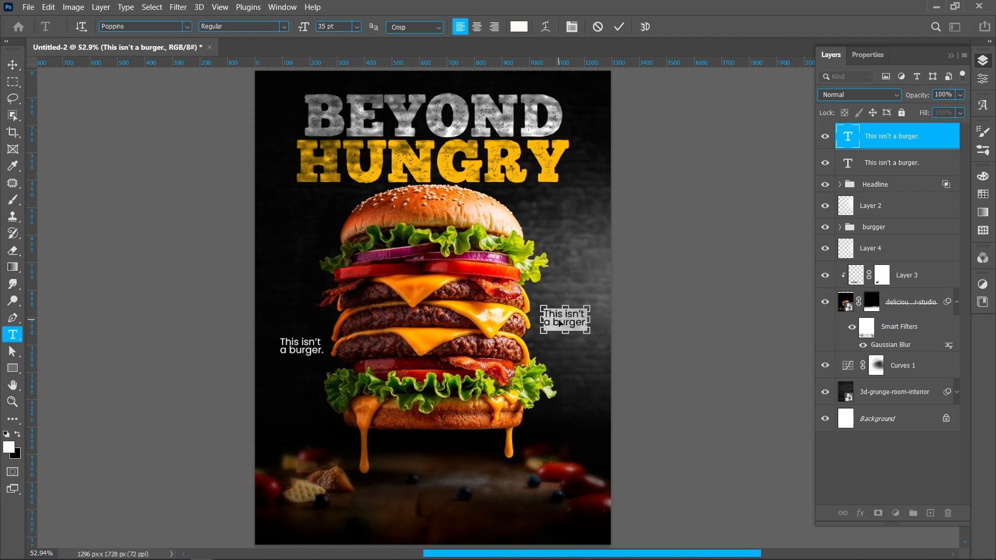
pyautogui.write('It’s a challenge stacked in beef and cheese.')
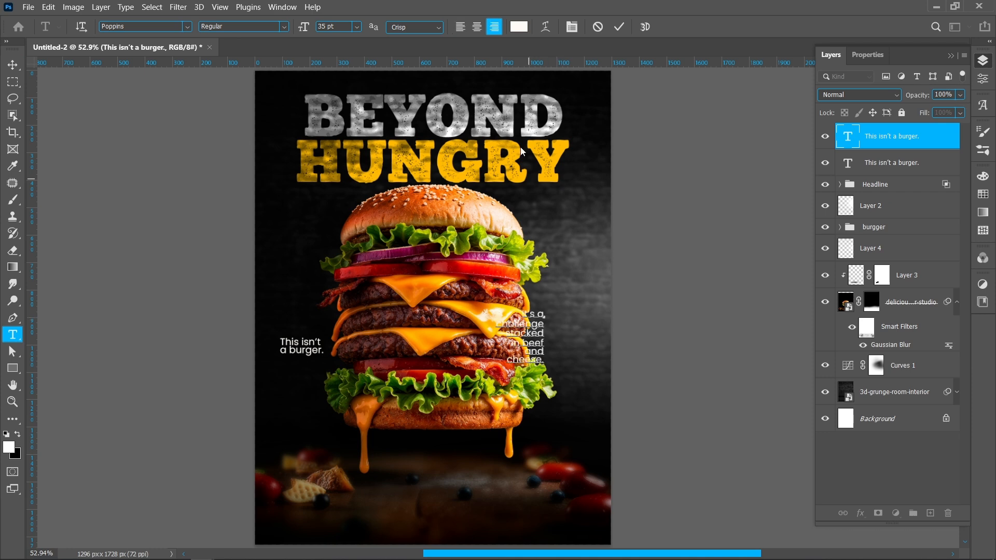
pyautogui.click(619, 27)
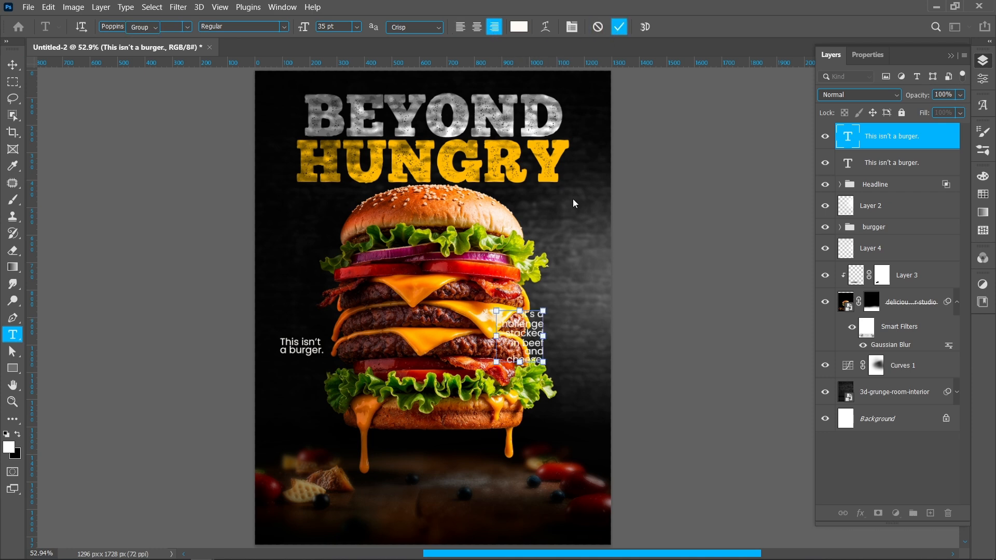
# Step: Move the right-aligned tagline off the burger into the empty wall area near the poster's right edge
pyautogui.press('v')
pyautogui.moveTo(542, 322); pyautogui.dragTo(586, 307)
pyautogui.click(652, 330)
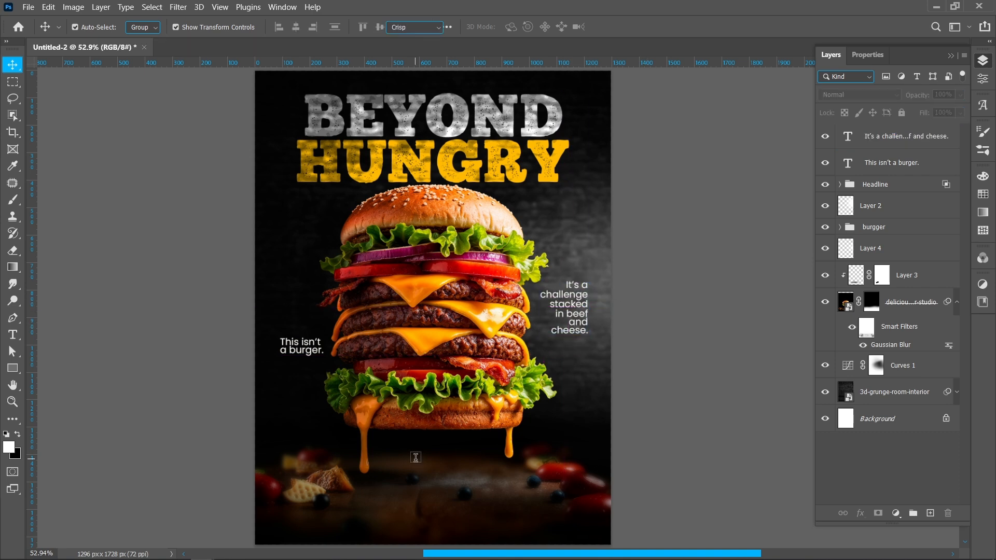
# Step: Add "Limited Time Only!" in Poppins SemiBold 40 pt below the burger and centre it horizontally
pyautogui.press('t')
pyautogui.click(404, 466)
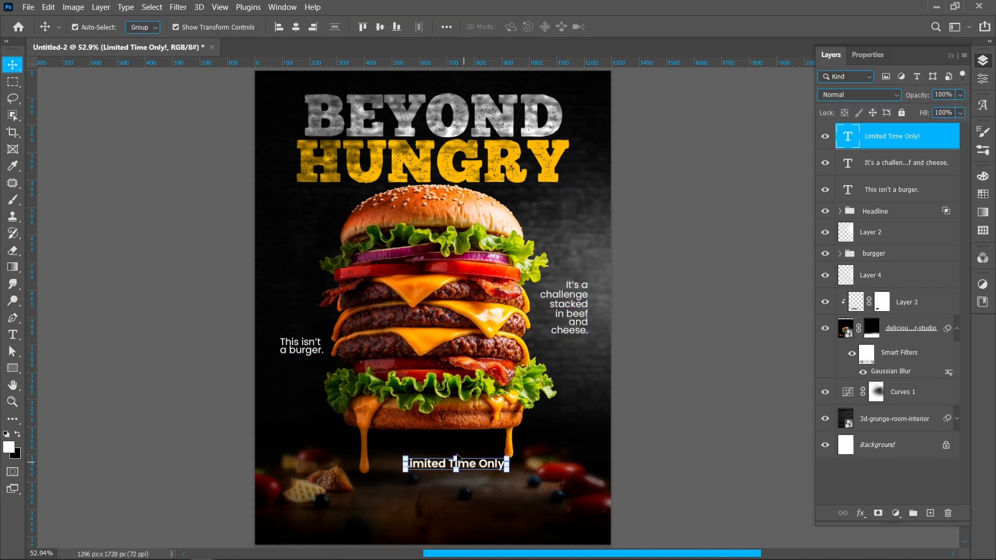
pyautogui.click(297, 28)
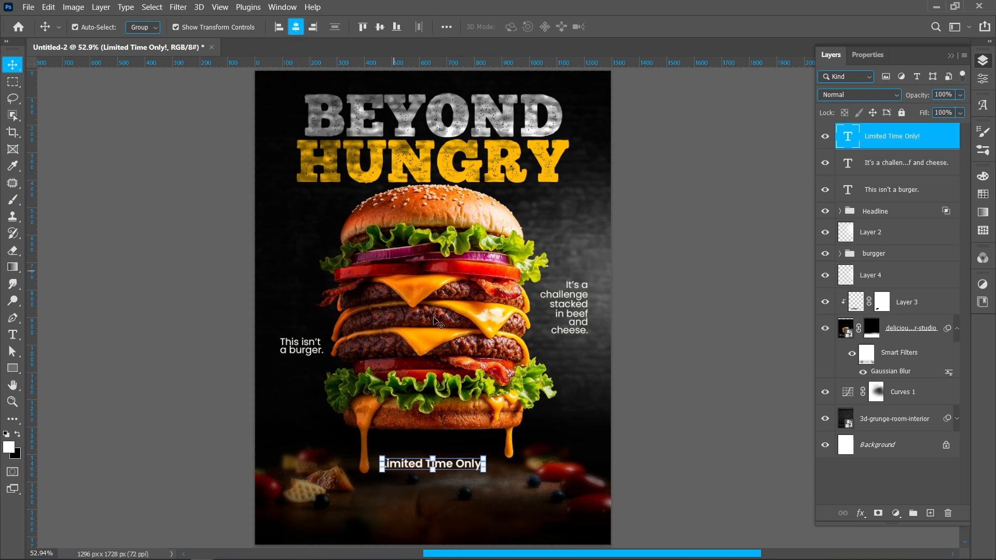
# Step: Colour only the exclamation mark of "Limited Time Only!" yellow (ffba00)
pyautogui.doubleClick(476, 466)
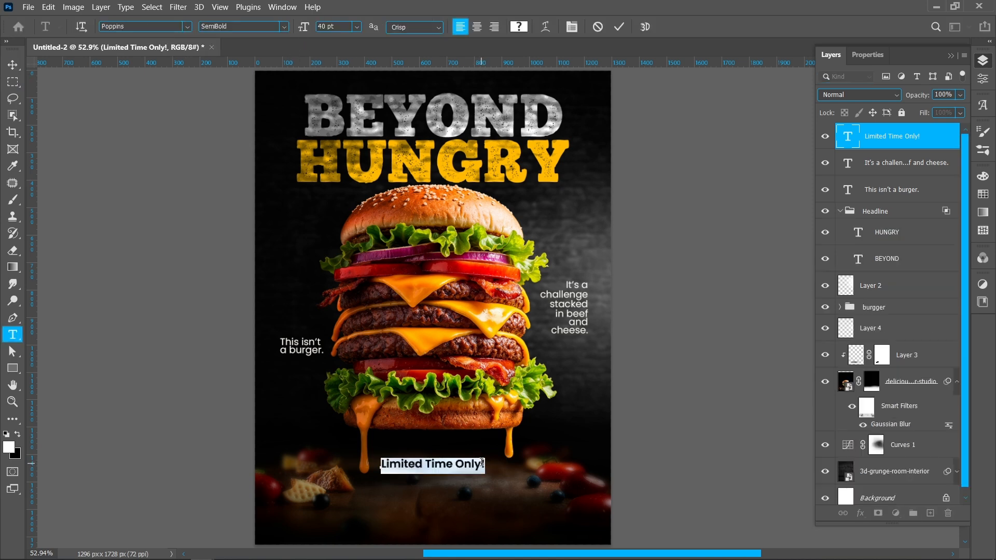
pyautogui.click(485, 464)
pyautogui.click(519, 26)
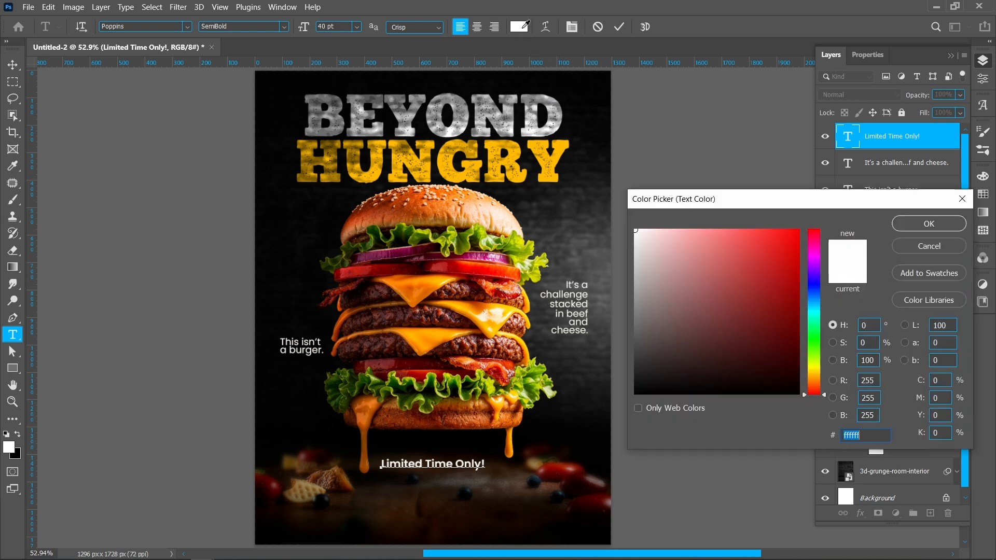
pyautogui.write('ffba00')
pyautogui.click(894, 227)
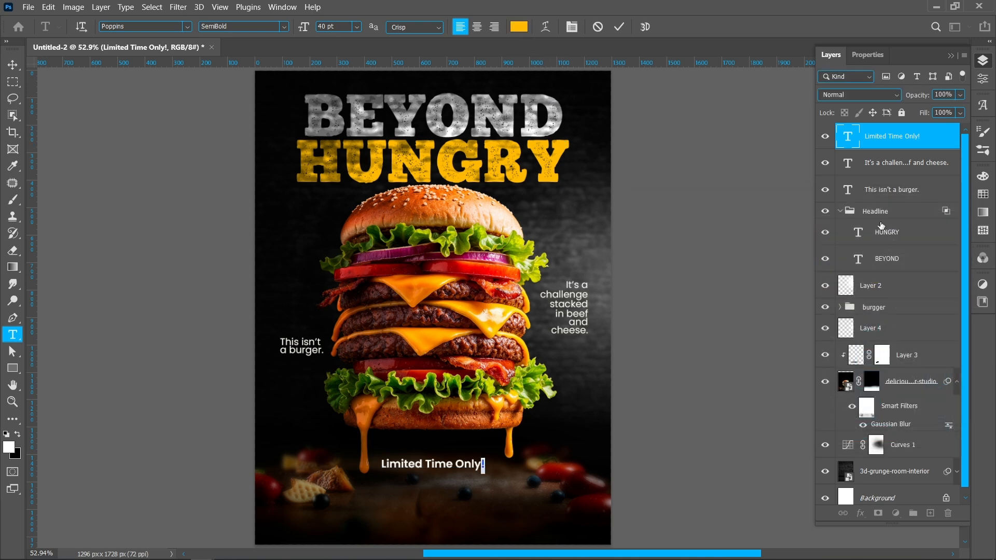
pyautogui.click(620, 27)
pyautogui.press('v')
pyautogui.click(636, 321)
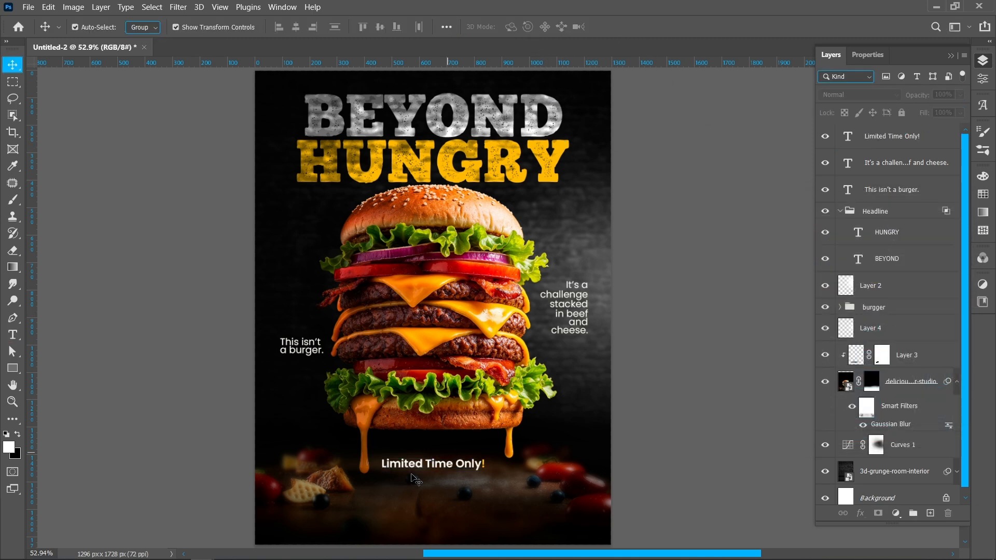
# Step: Add the white text "Only at [Your Brand Name]" in Poppins Medium 35 pt near the poster's lower-left corner
pyautogui.press('t')
pyautogui.click(297, 514)
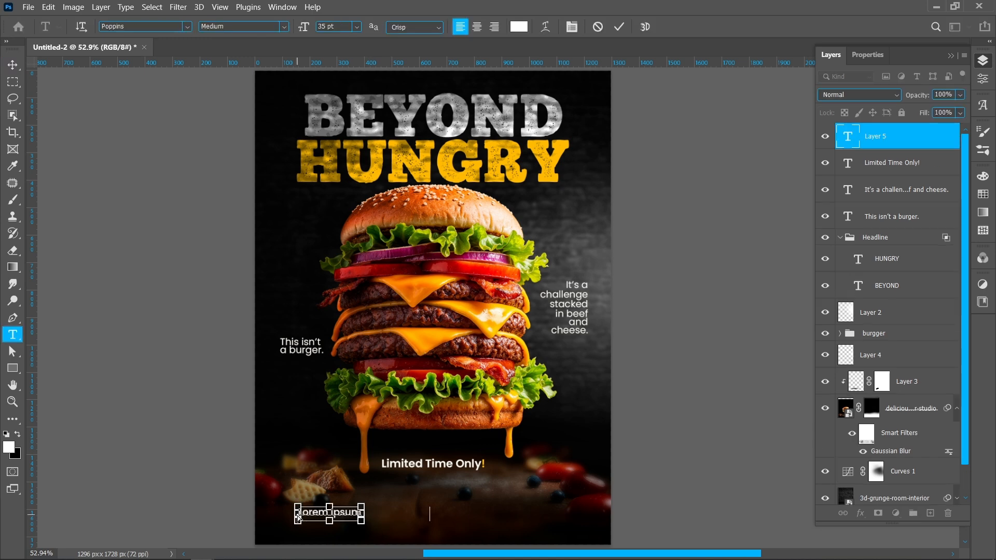
pyautogui.write('Only at [Your Brand Name]')
# Step: Colour only the words "Your Brand Name" with the yellow sampled from the HUNGRY headline
pyautogui.moveTo(341, 512); pyautogui.dragTo(423, 511)
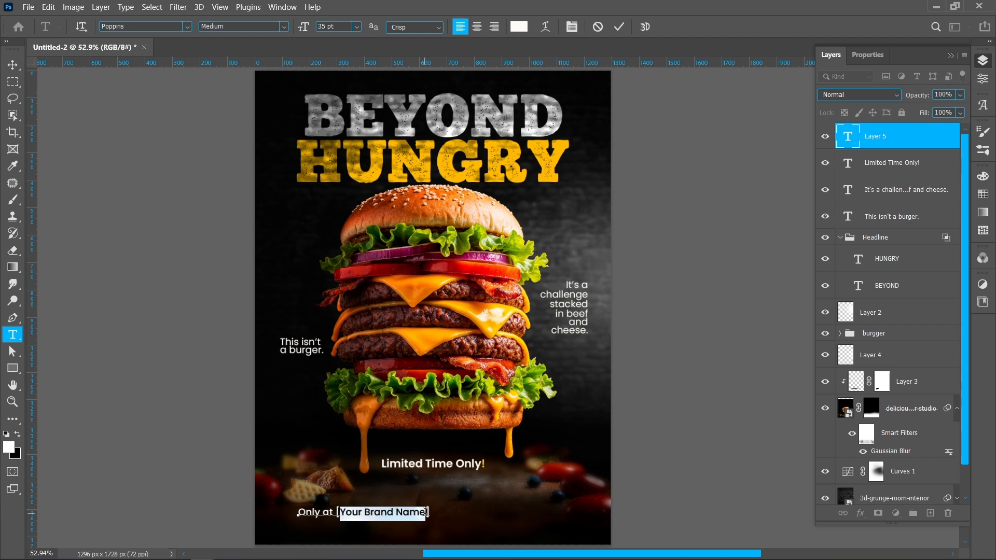
pyautogui.click(518, 27)
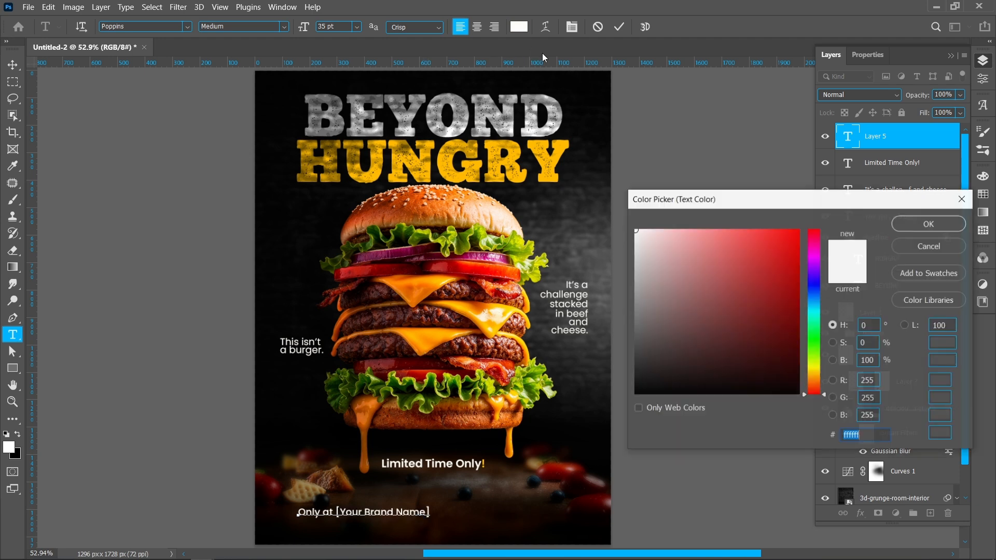
pyautogui.click(563, 146)
pyautogui.click(913, 225)
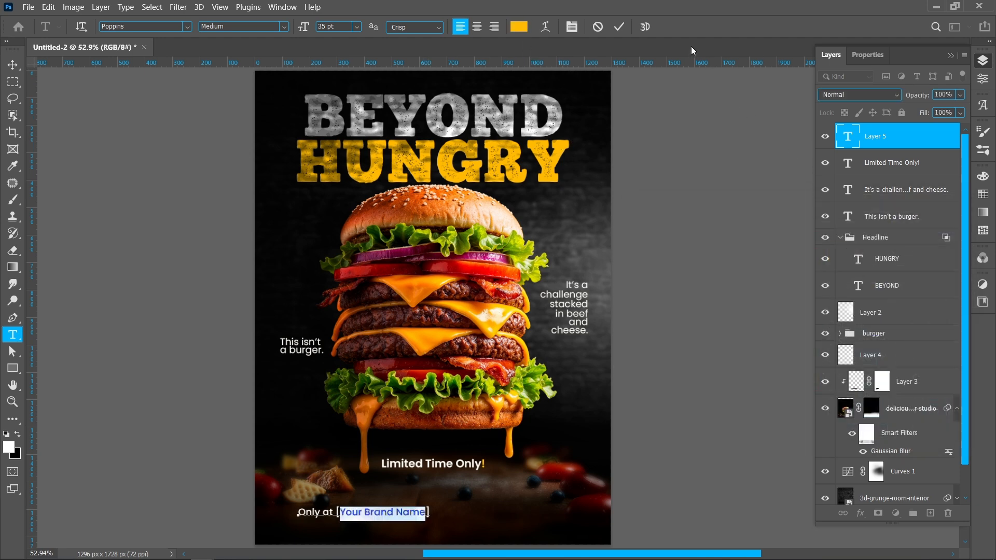
pyautogui.click(618, 27)
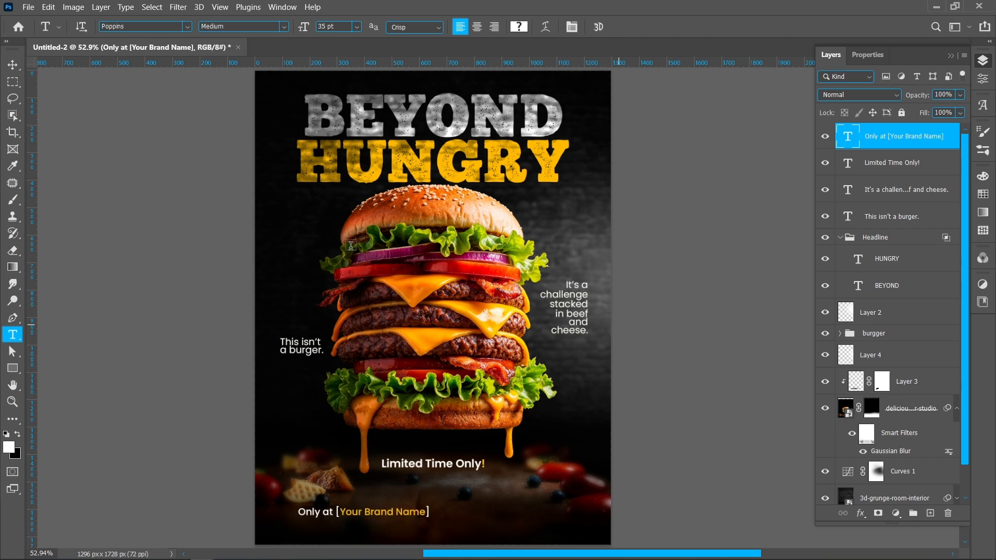
# Step: Make a right-aligned white text layer reading "Bigger Than Your Hunger." based on a copy of the brand-name line
pyautogui.click(11, 66)
pyautogui.moveTo(325, 514); pyautogui.dragTo(486, 515)
pyautogui.doubleClick(485, 514)
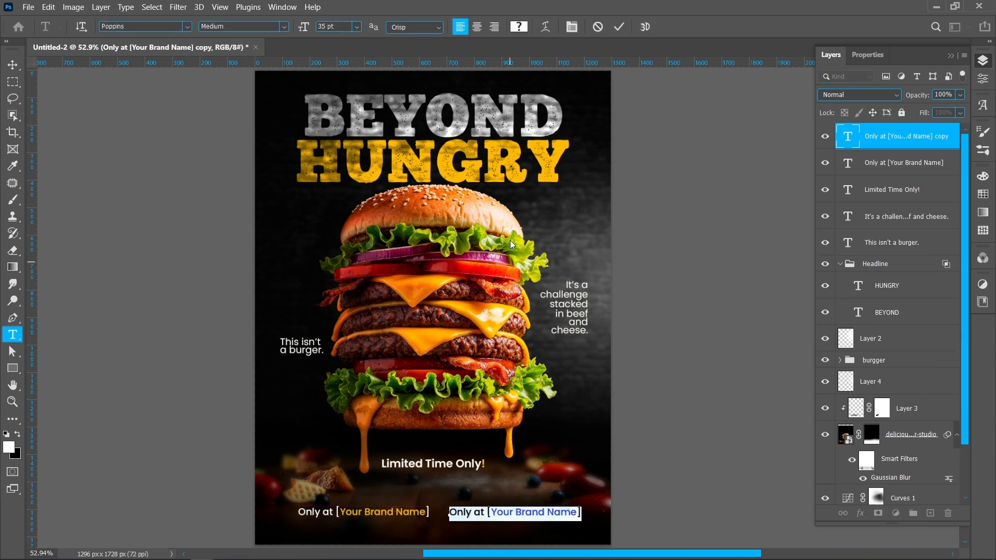
pyautogui.click(494, 26)
pyautogui.click(432, 515)
pyautogui.write('Bigger Than Your Burger.')
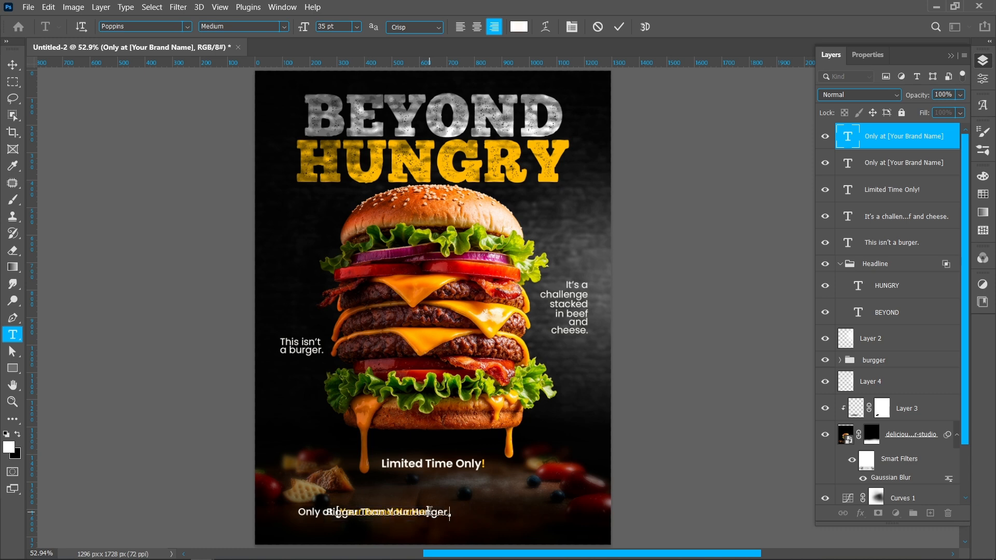
# Step: Move "Bigger Than Your Hunger." to the lower-right of the poster, level with the brand-name line
pyautogui.click(12, 64)
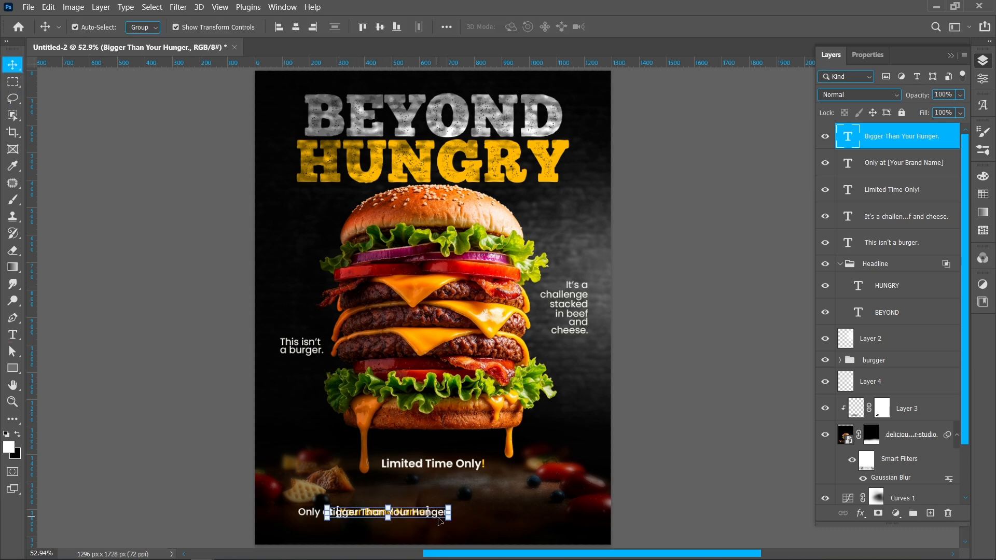
pyautogui.moveTo(440, 514); pyautogui.dragTo(574, 518)
pyautogui.click(655, 510)
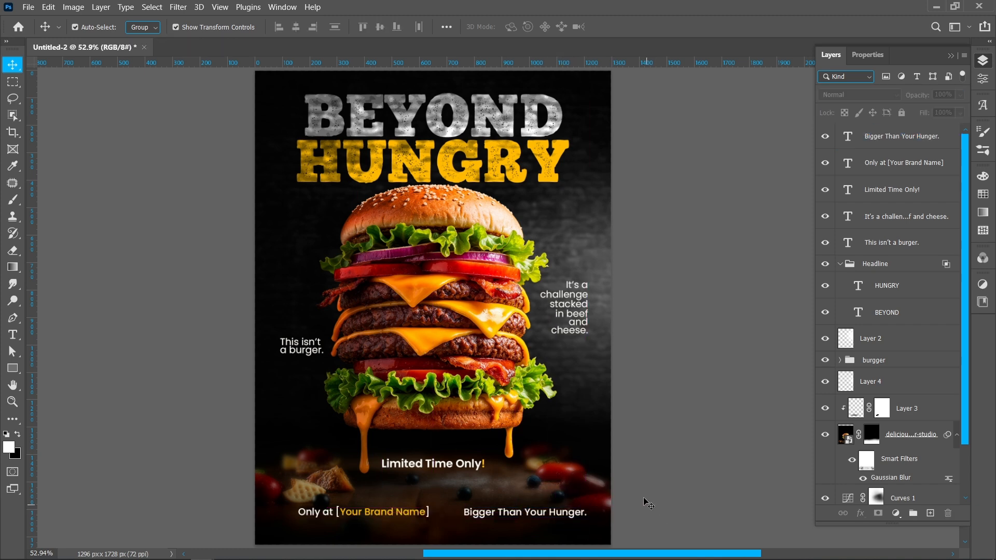
# Step: Draw a white spacer rectangle about 88 by 202 px at the canvas's left edge and set "This isn't a burger." flush against it
pyautogui.click(14, 368)
pyautogui.scroll(6, 201, 325)
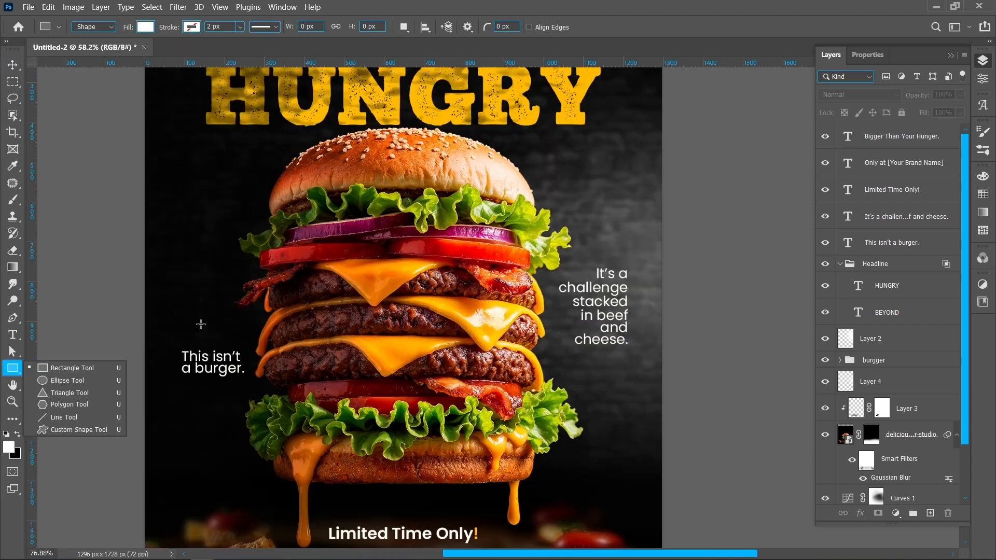
pyautogui.moveTo(200, 325); pyautogui.dragTo(374, 342)
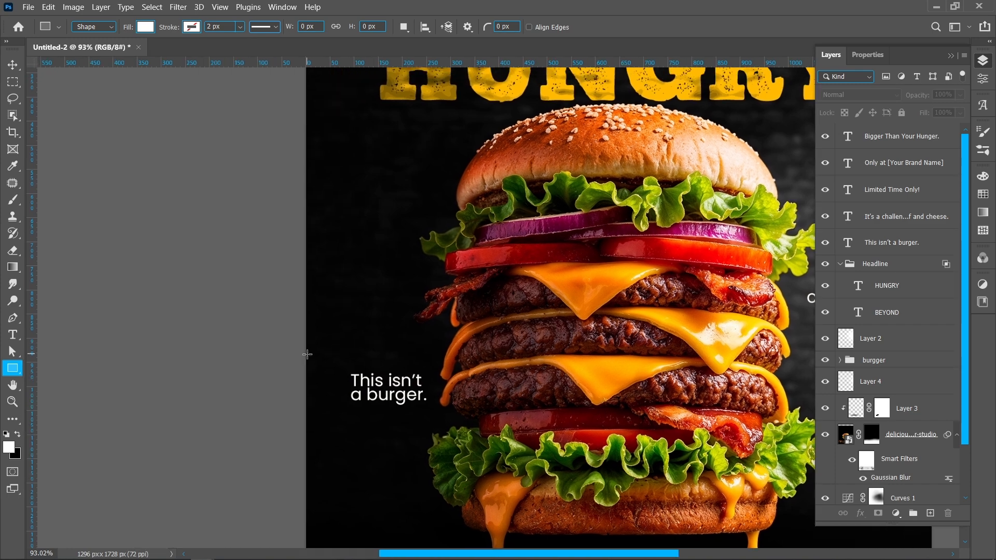
pyautogui.moveTo(305, 354); pyautogui.dragTo(352, 454)
pyautogui.press('v')
pyautogui.scroll(-2, 103, 368)
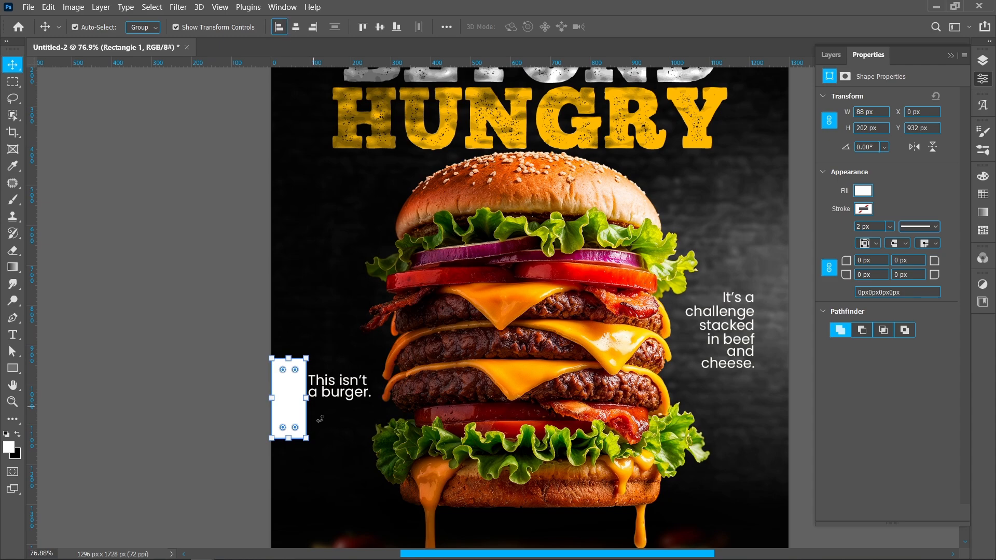
pyautogui.scroll(9, 313, 407)
pyautogui.click(362, 365)
pyautogui.scroll(5, 283, 361)
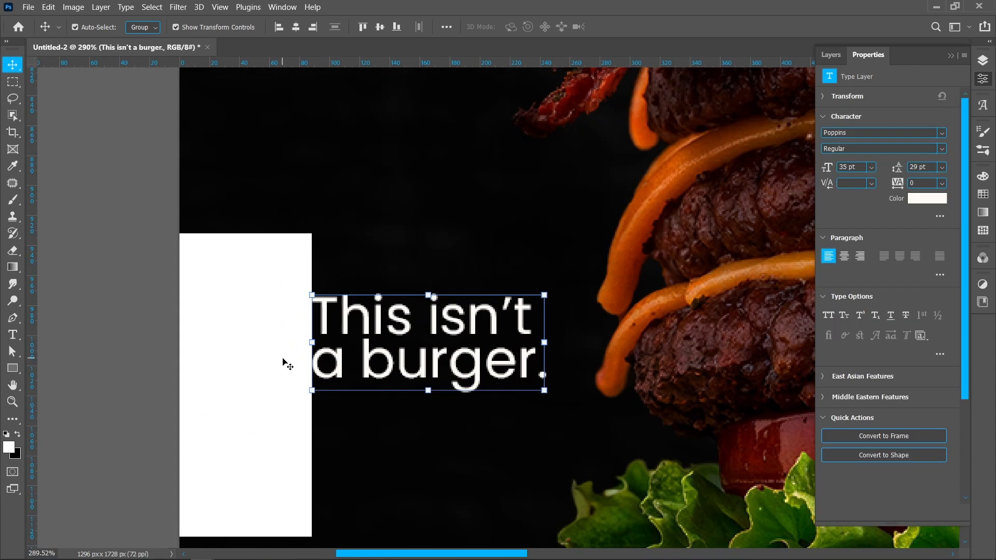
# Step: Align the spacer rectangle to the canvas's right edge and set the "It's a challenge stacked in beef and cheese." tagline flush against it
pyautogui.click(283, 362)
pyautogui.click(313, 27)
pyautogui.scroll(-18, 363, 365)
pyautogui.scroll(12, 637, 353)
pyautogui.moveTo(541, 463); pyautogui.dragTo(536, 338)
pyautogui.click(467, 354)
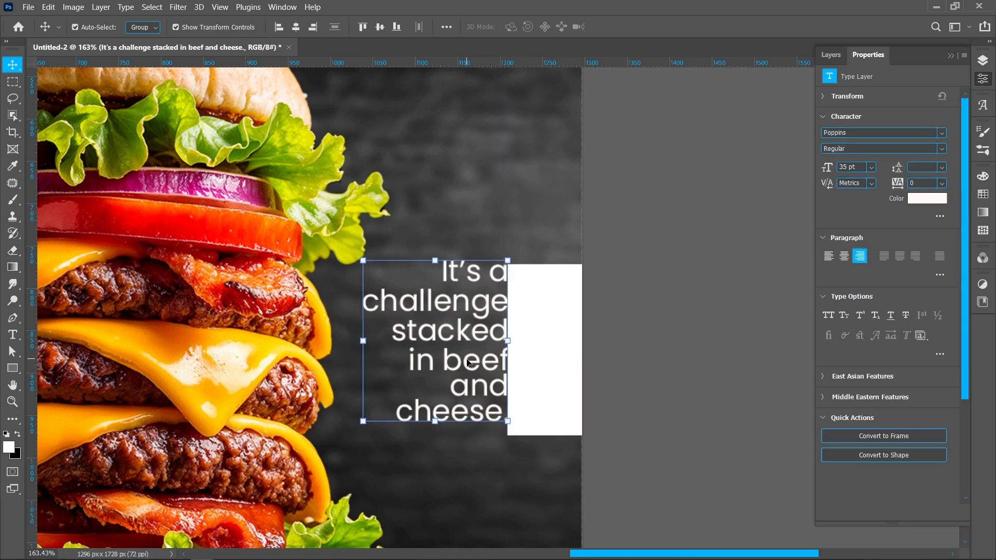
pyautogui.scroll(9, 484, 354)
pyautogui.scroll(-12, 484, 355)
# Step: Rotate the spacer rectangle 90°, place it at the canvas's top edge and fit its height to the gap above the headline
pyautogui.moveTo(481, 352); pyautogui.dragTo(446, 129)
pyautogui.scroll(-8, 533, 373)
pyautogui.press('Return')
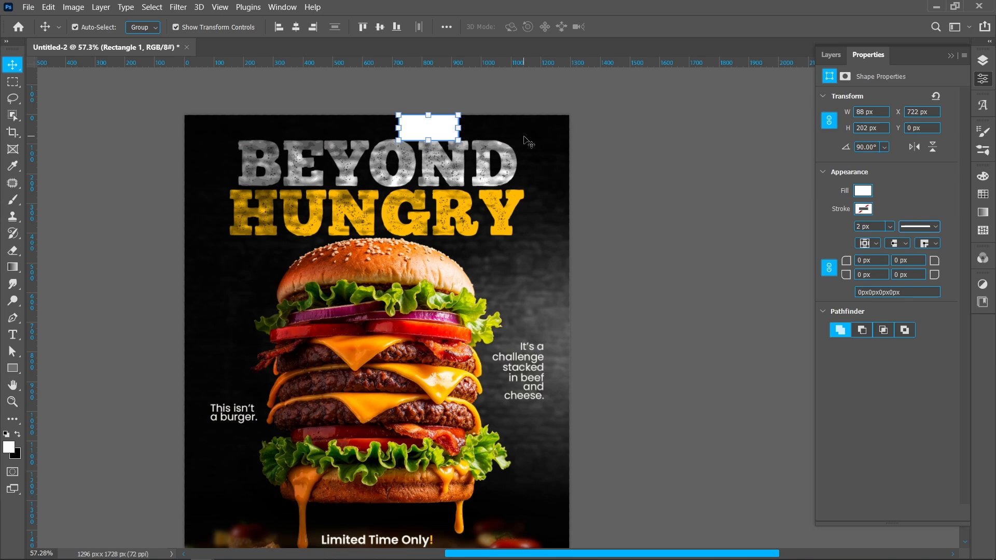
pyautogui.scroll(17, 412, 127)
pyautogui.moveTo(492, 200); pyautogui.dragTo(493, 192)
pyautogui.press('Return')
pyautogui.scroll(-16, 475, 178)
# Step: Align the spacer rectangle to the canvas's bottom edge and lower both bottom text lines to match its height
pyautogui.click(396, 27)
pyautogui.scroll(-5, 462, 231)
pyautogui.scroll(-3, 461, 232)
pyautogui.scroll(16, 456, 369)
pyautogui.moveTo(531, 366); pyautogui.dragTo(645, 366)
pyautogui.moveTo(620, 294); pyautogui.dragTo(620, 317)
pyautogui.scroll(-5, 620, 316)
pyautogui.scroll(3, 315, 325)
pyautogui.moveTo(362, 299)
pyautogui.mouseDown()
pyautogui.moveTo(361, 334)
pyautogui.moveTo(366, 318)
pyautogui.mouseUp()
pyautogui.click(357, 412)
pyautogui.scroll(-3, 357, 412)
pyautogui.moveTo(238, 404); pyautogui.dragTo(277, 420)
pyautogui.click(690, 358)
# Step: Turn the spacer rectangle upright in the poster's lower-right corner and line up the end of "Bigger Than Your Hunger." with its inner edge
pyautogui.scroll(-3, 365, 384)
pyautogui.moveTo(365, 384); pyautogui.dragTo(276, 510)
pyautogui.moveTo(553, 489); pyautogui.dragTo(612, 394)
pyautogui.scroll(4, 641, 336)
pyautogui.moveTo(595, 326); pyautogui.dragTo(568, 444)
pyautogui.moveTo(568, 444); pyautogui.dragTo(643, 163)
pyautogui.scroll(5, 643, 162)
pyautogui.moveTo(567, 393); pyautogui.dragTo(566, 391)
pyautogui.press('Return')
pyautogui.scroll(-6, 567, 391)
pyautogui.moveTo(660, 243); pyautogui.dragTo(649, 441)
pyautogui.scroll(8, 649, 442)
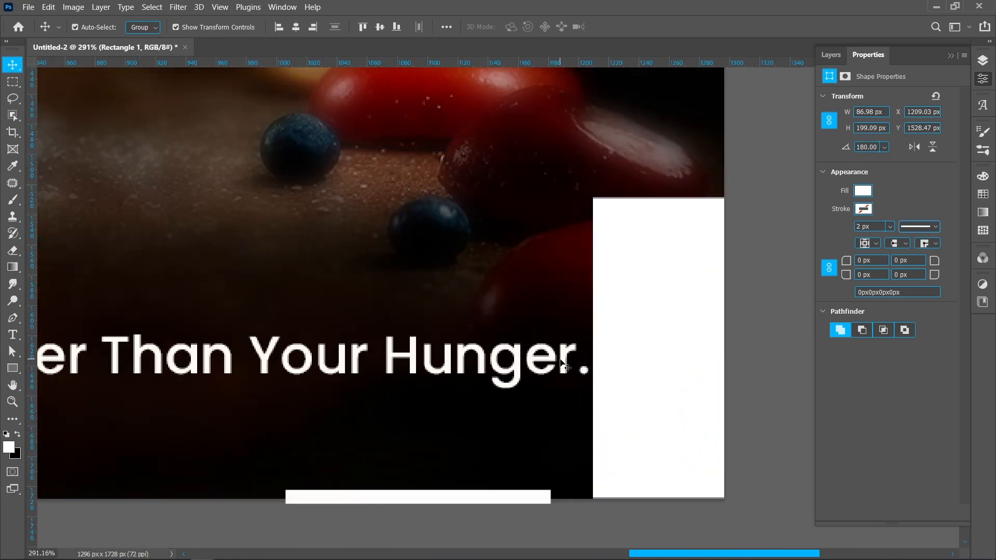
pyautogui.click(562, 361)
pyautogui.scroll(-1, 670, 376)
pyautogui.scroll(-8, 670, 376)
# Step: Align the spacer rectangle to the canvas's left edge and move "Only at [Your Brand Name]" flush against its inner edge
pyautogui.click(662, 350)
pyautogui.click(279, 27)
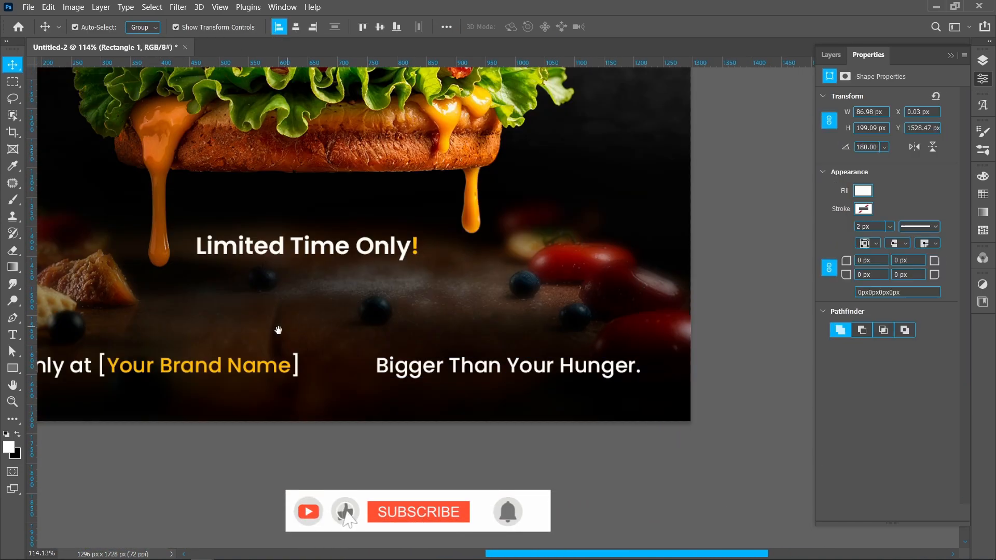
pyautogui.moveTo(305, 322); pyautogui.dragTo(560, 323)
pyautogui.scroll(5, 270, 363)
pyautogui.moveTo(312, 361); pyautogui.dragTo(248, 362)
# Step: Delete the spacer rectangle from the poster
pyautogui.click(173, 366)
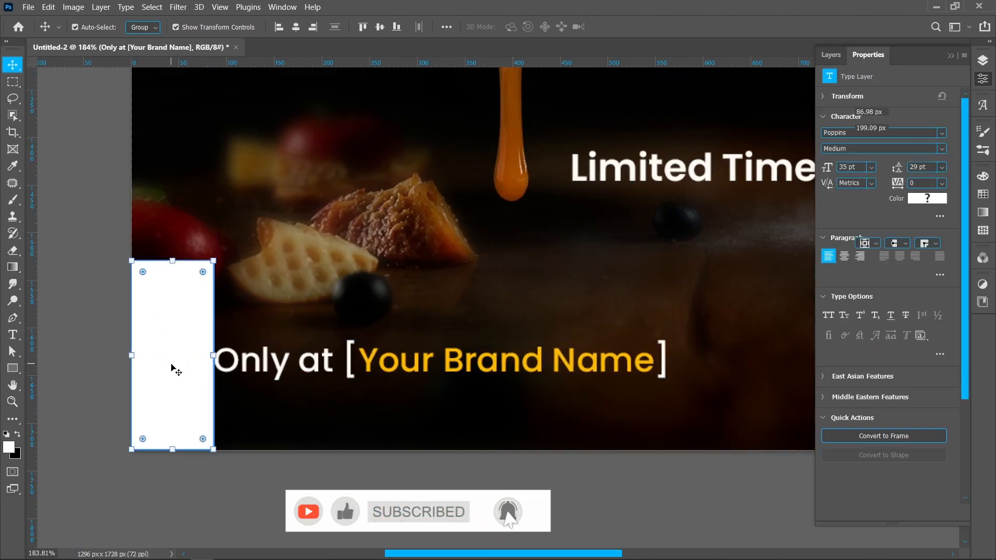
pyautogui.press('Delete')
pyautogui.scroll(-5, 413, 339)
pyautogui.scroll(-4, 414, 339)
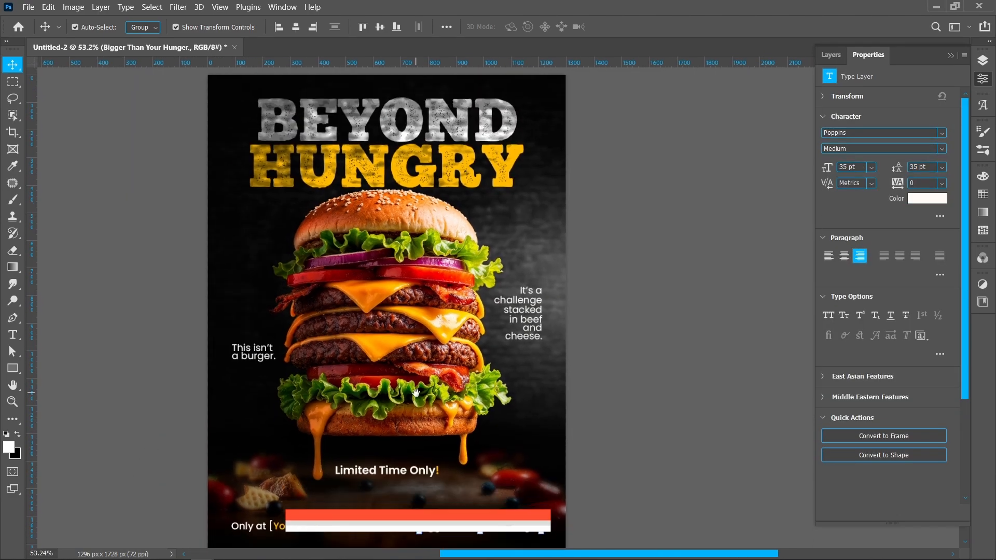
pyautogui.click(601, 368)
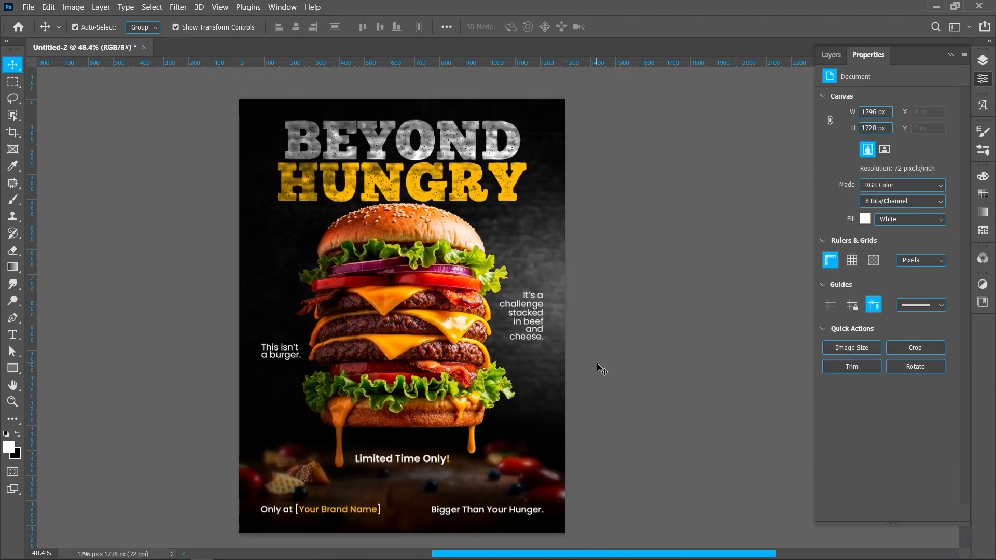
# Step: Move the burger group slightly down below the headline
pyautogui.click(397, 352)
pyautogui.moveTo(395, 347); pyautogui.dragTo(394, 350)
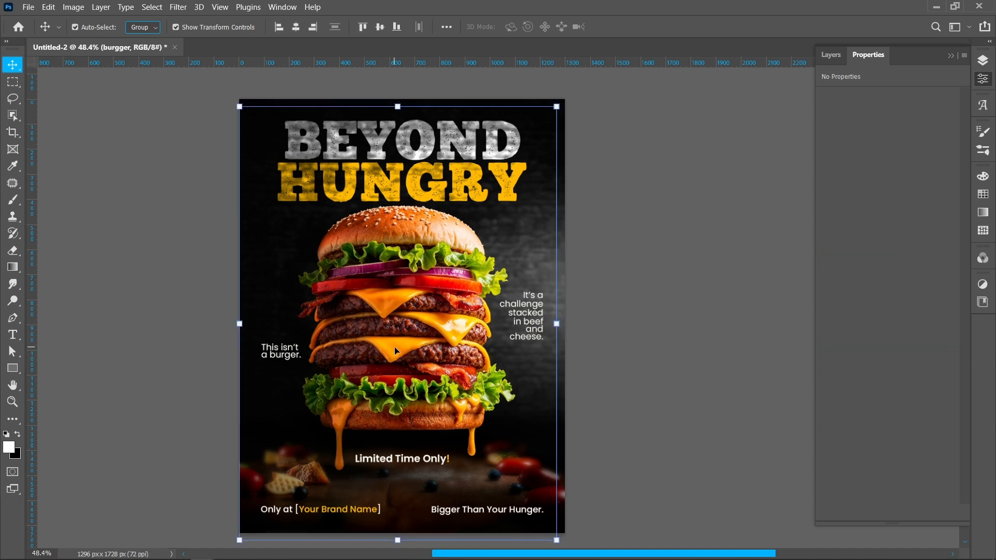
pyautogui.hotkey('shift', 'Down')
pyautogui.hotkey('shift', 'Up')
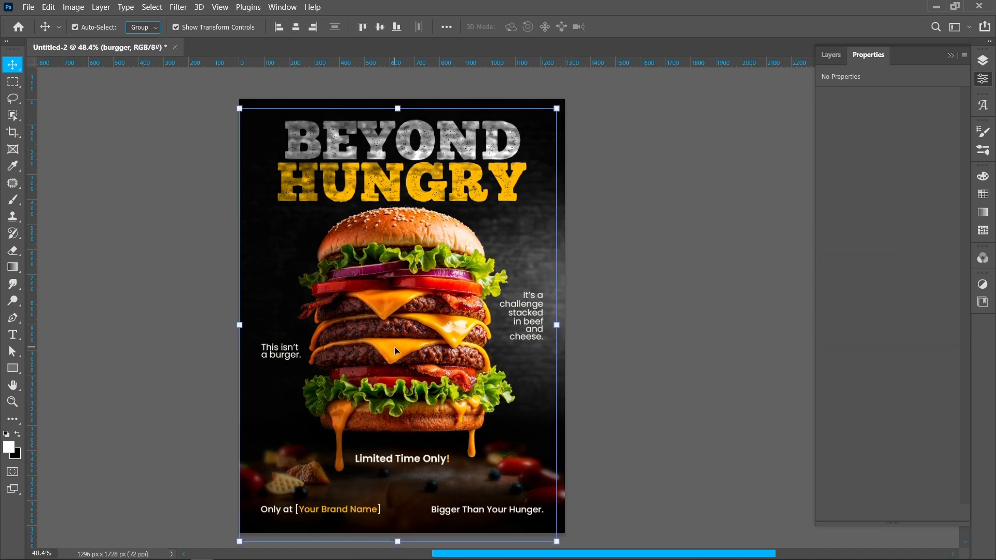
pyautogui.click(653, 389)
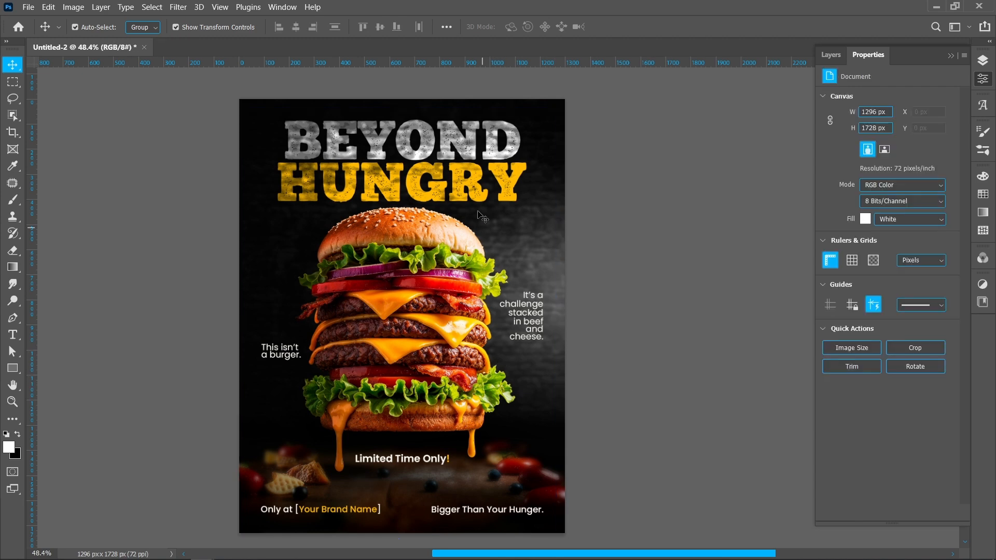
# Step: Fine-tune the vertical position of the BEYOND HUNGRY headline above the burger in small nudges
pyautogui.click(476, 189)
pyautogui.hotkey('shift', 'Down')
pyautogui.press('Up')
pyautogui.press('Up')
pyautogui.press('Up')
pyautogui.press('Up')
pyautogui.press('Up')
pyautogui.press('Up')
pyautogui.press('Up')
pyautogui.press('Up')
pyautogui.click(599, 296)
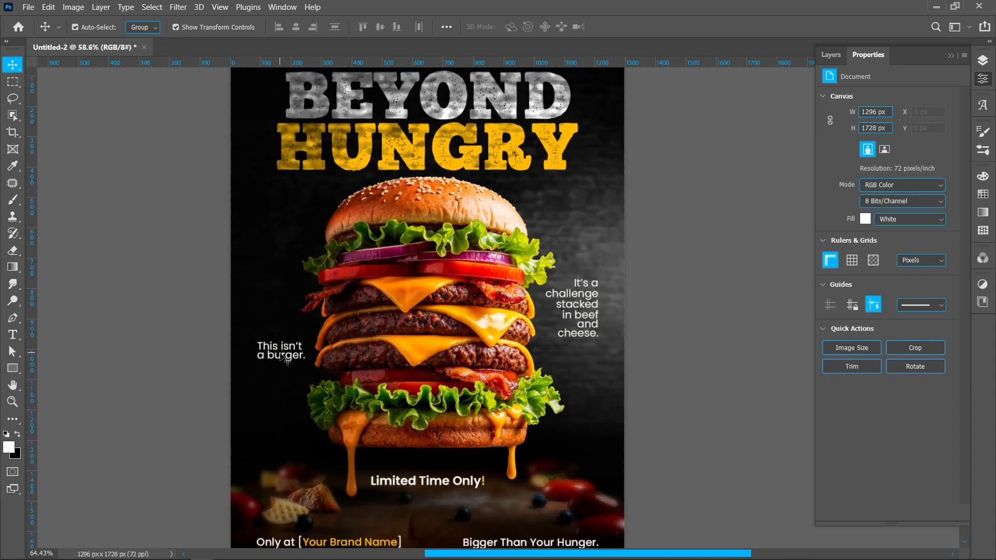
# Step: Nudge the "This isn't a burger." tagline down by 10 px
pyautogui.scroll(5, 284, 357)
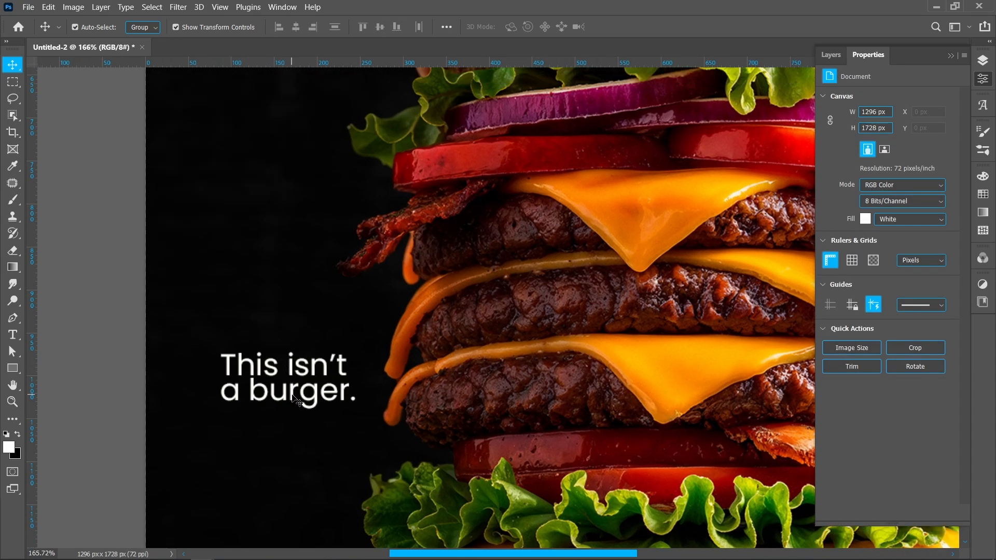
pyautogui.click(293, 399)
pyautogui.hotkey('shift', 'Down')
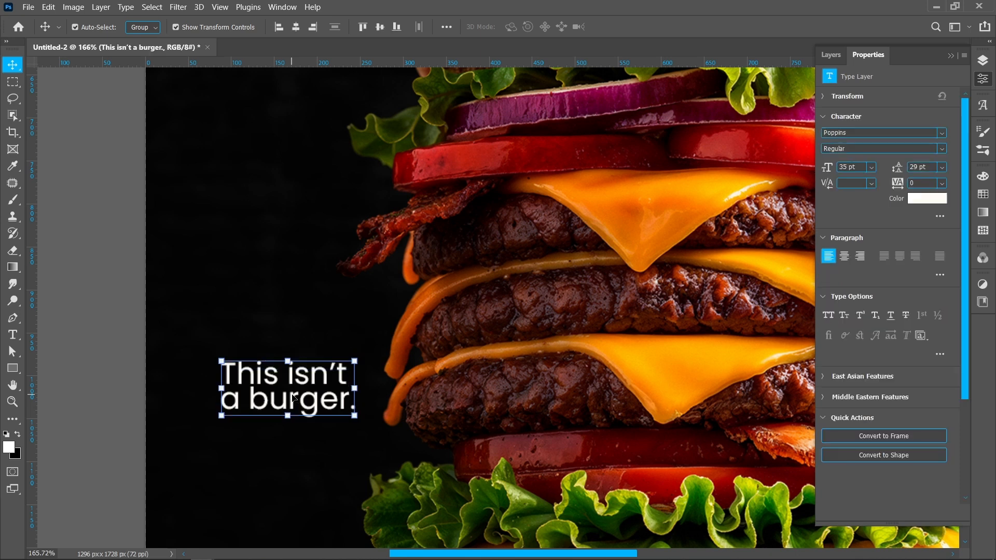
# Step: Draw an L-shaped Pen path above "This isn't a burger.", about 38 px upward and 128 px across towards the burger
pyautogui.press('p')
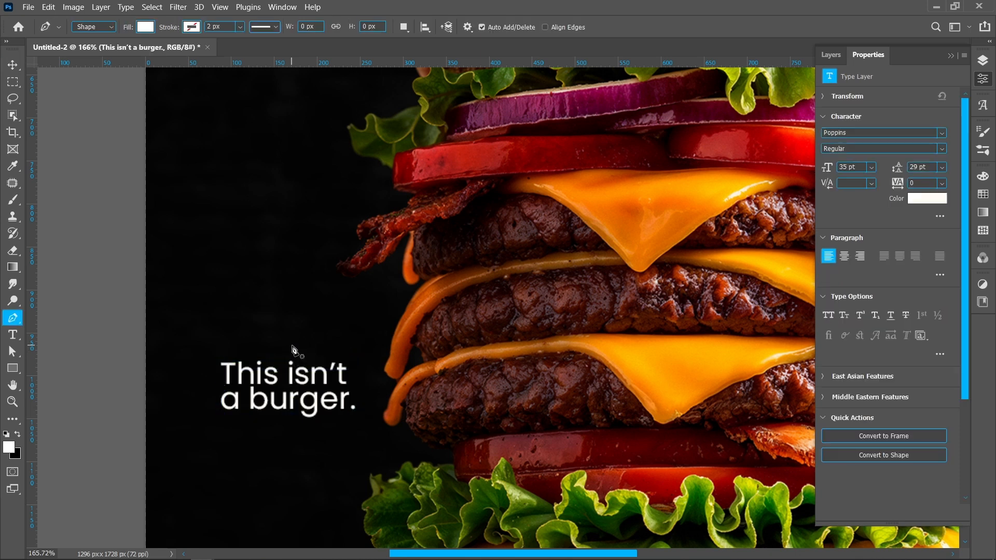
pyautogui.click(289, 336)
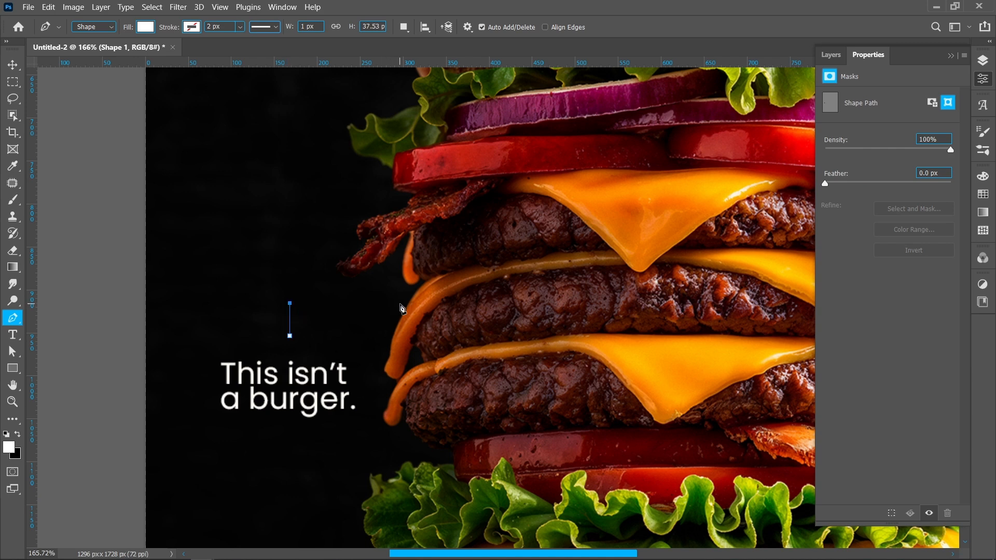
pyautogui.click(399, 303)
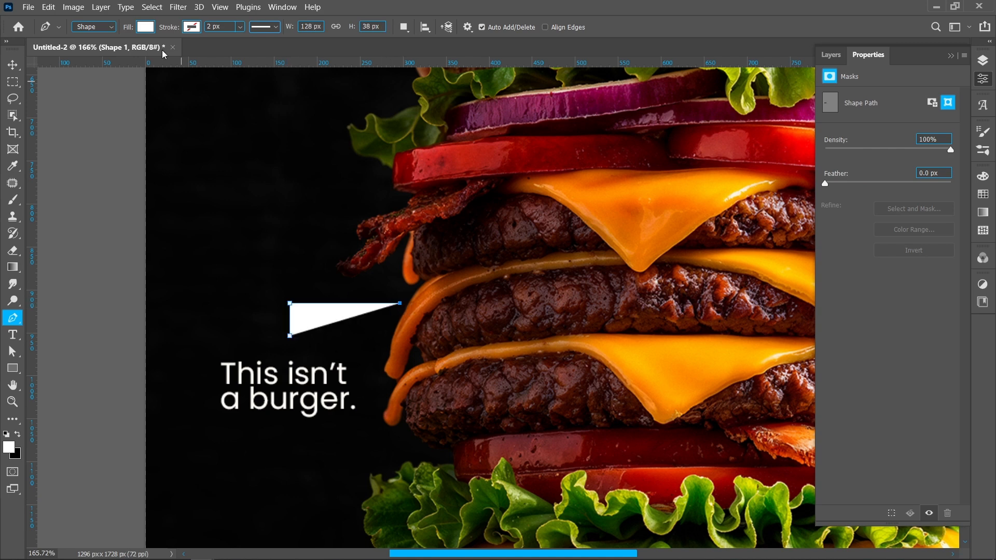
# Step: Give the L-shaped path no fill and a yellow 3 px stroke
pyautogui.click(146, 29)
pyautogui.click(69, 51)
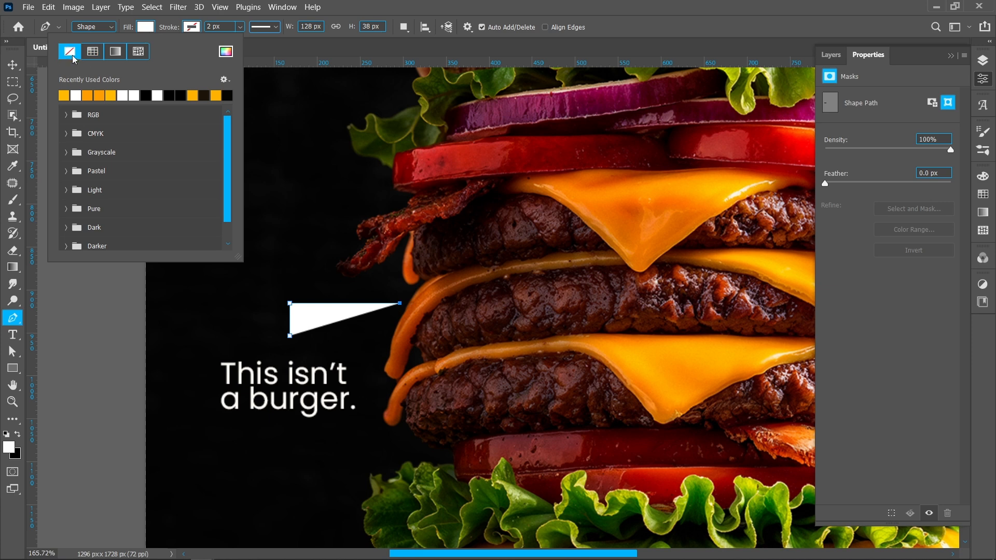
pyautogui.click(192, 27)
pyautogui.click(126, 93)
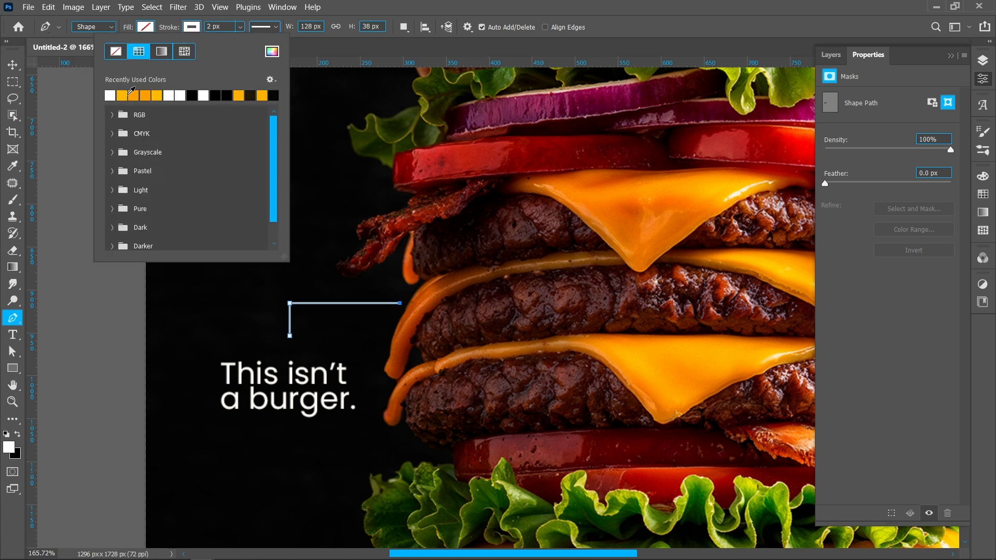
pyautogui.click(131, 94)
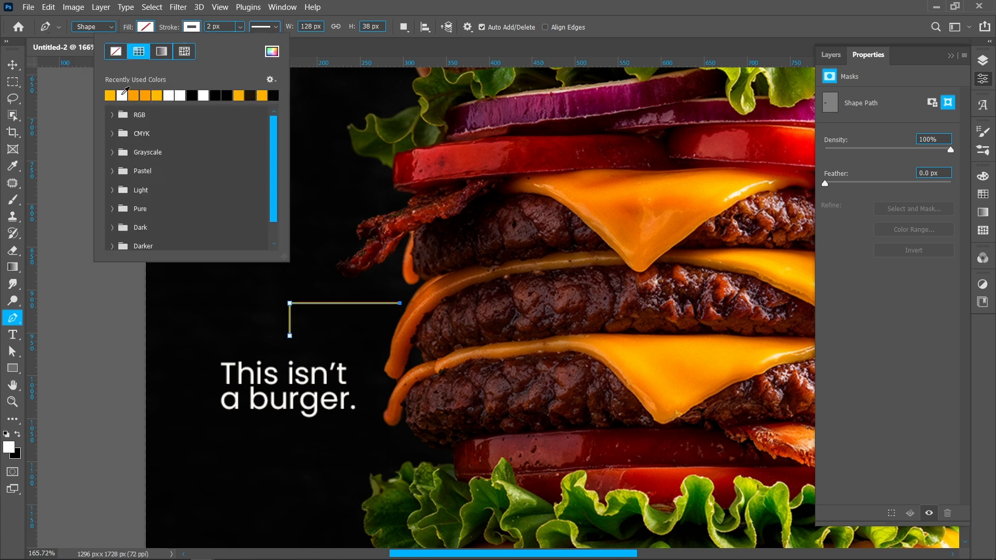
pyautogui.click(215, 26)
pyautogui.press('Return')
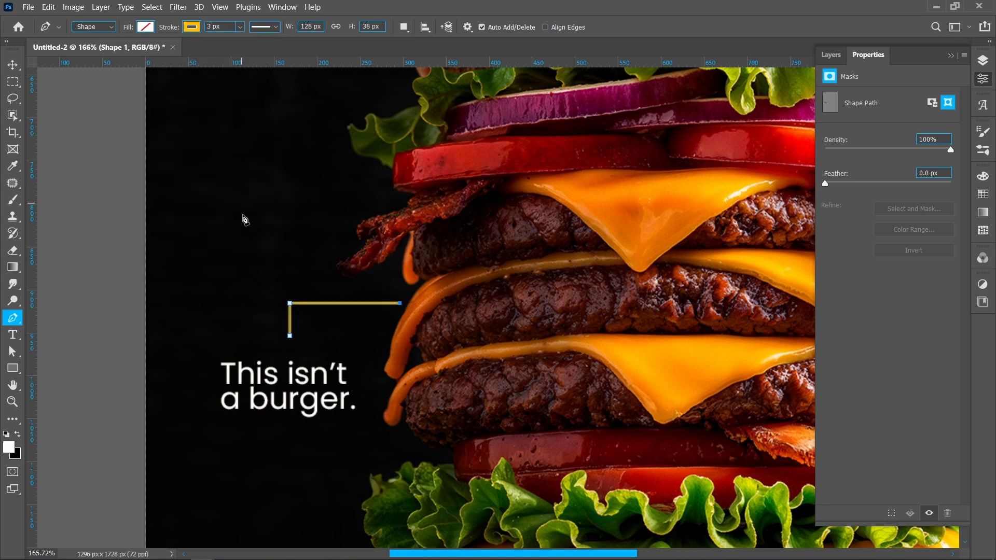
# Step: Draw a 10 px yellow-outlined circle at the lower end of the L-shaped line and nudge it to centre on the line
pyautogui.click(13, 368)
pyautogui.click(52, 383)
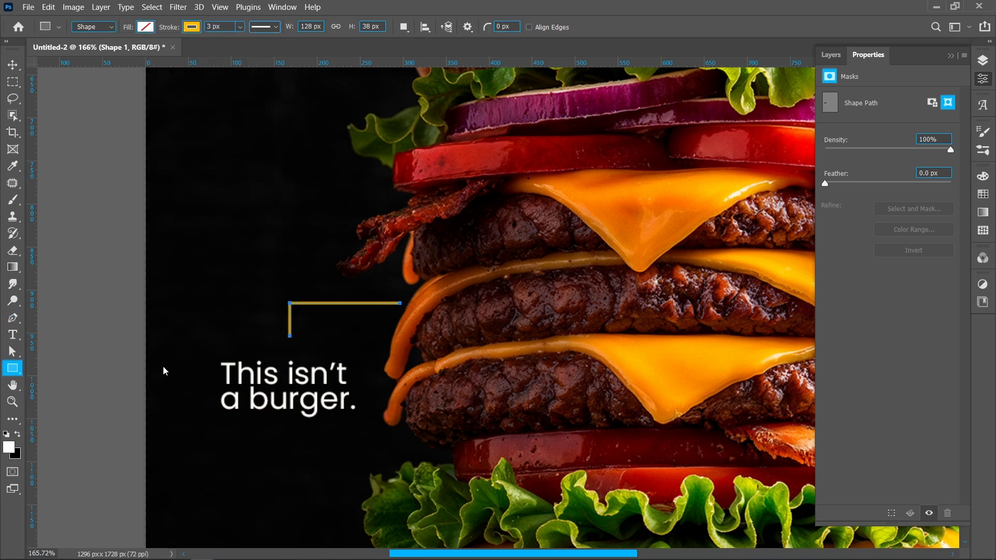
pyautogui.scroll(3, 281, 346)
pyautogui.moveTo(284, 322); pyautogui.dragTo(310, 344)
pyautogui.press('v')
pyautogui.press('Right')
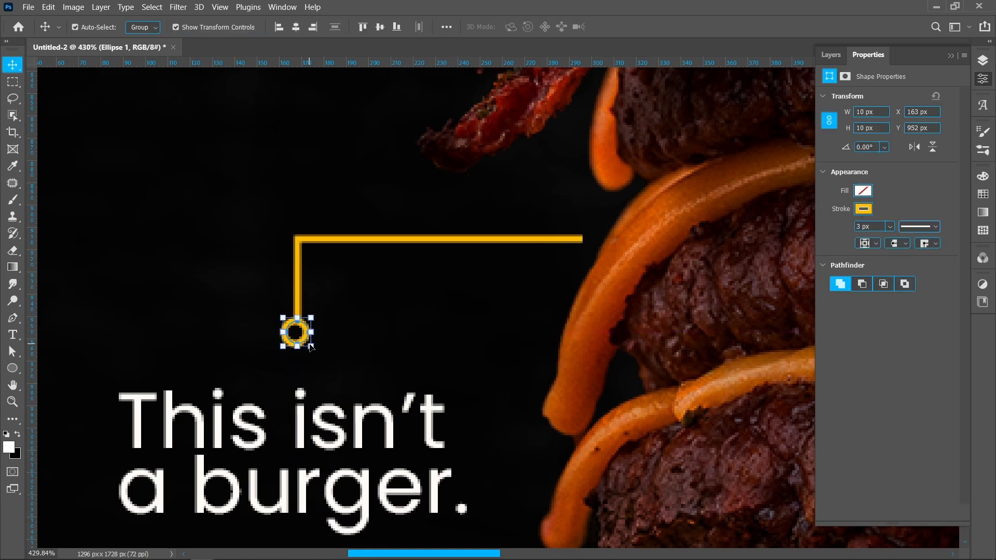
# Step: Nudge the yellow circle at the end of the L-shaped line down by 1 px and deselect it
pyautogui.press('Down')
pyautogui.scroll(-4, 309, 343)
pyautogui.scroll(-3, 311, 347)
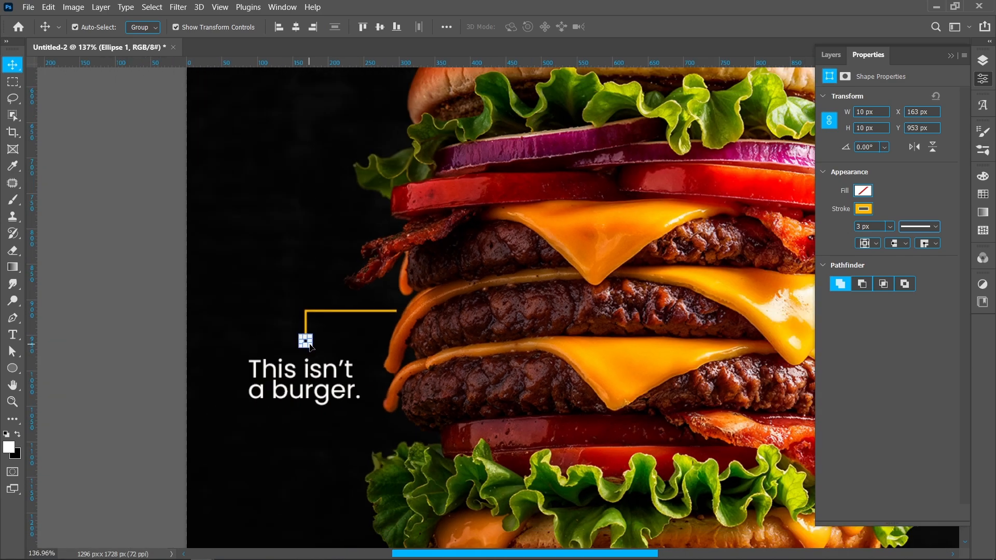
pyautogui.click(161, 323)
pyautogui.scroll(-3, 162, 322)
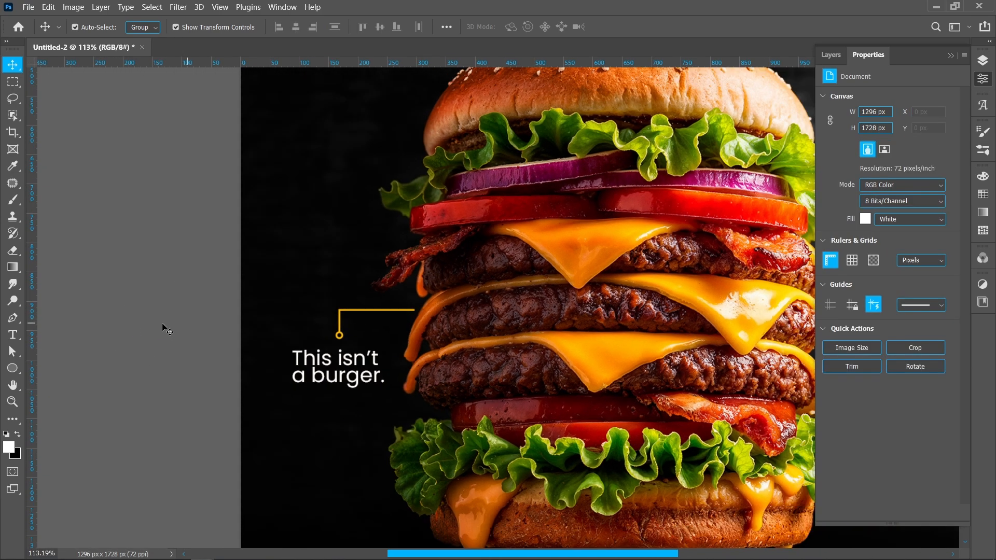
# Step: Duplicate the yellow circle and place the copy just before "in beef" in the challenge tagline, at X 1069 px, Y 875 px
pyautogui.hscroll(5, 194, 323)
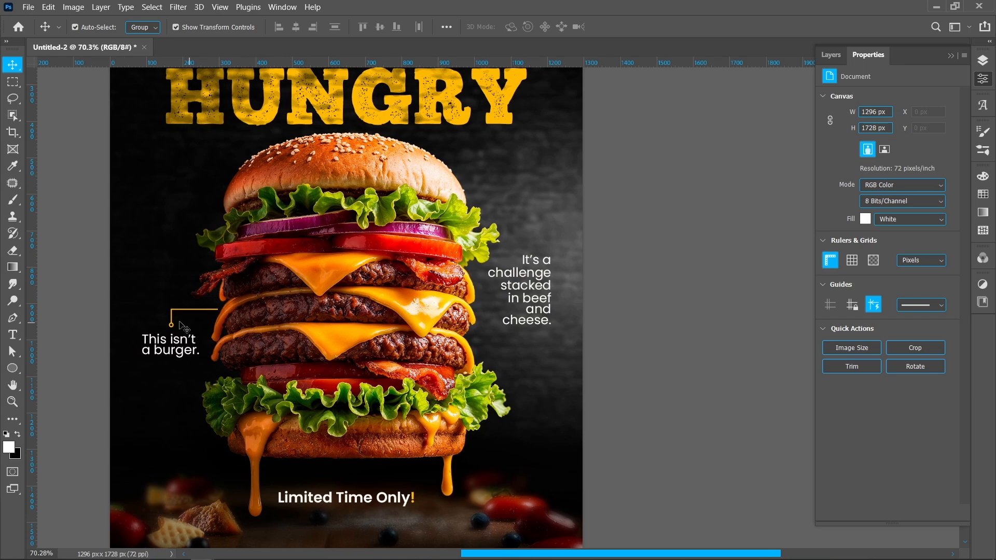
pyautogui.scroll(5, 182, 326)
pyautogui.moveTo(164, 329); pyautogui.dragTo(311, 284)
pyautogui.hotkey('shift', 'Right')
pyautogui.hotkey('shift', 'Right')
pyautogui.hotkey('shift', 'Right')
pyautogui.hotkey('shift', 'Right')
pyautogui.hotkey('shift', 'Right')
pyautogui.hotkey('shift', 'Right')
pyautogui.hotkey('shift', 'Right')
pyautogui.hotkey('shift', 'Right')
pyautogui.hotkey('shift', 'Right')
pyautogui.hotkey('shift', 'Right')
pyautogui.hotkey('shift', 'Right')
pyautogui.hotkey('shift', 'Right')
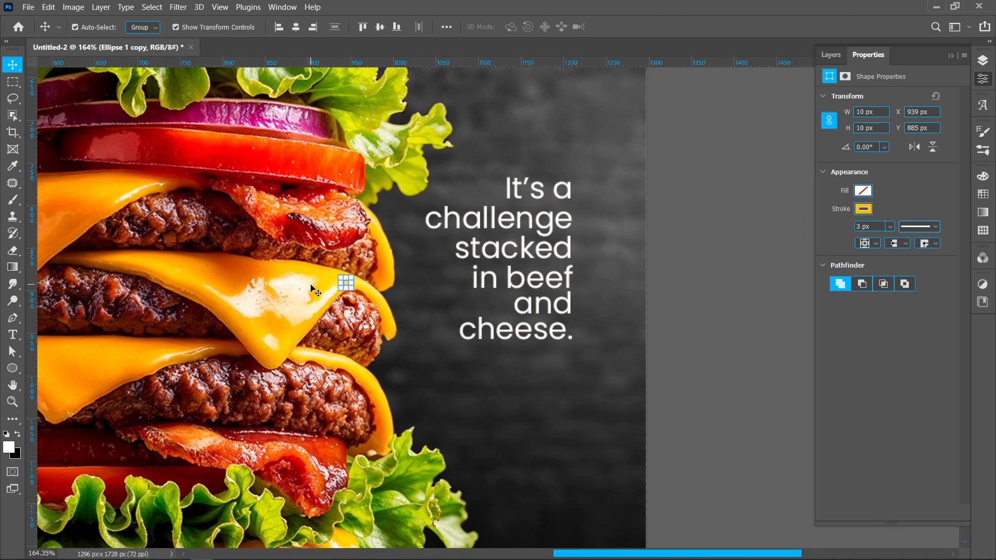
pyautogui.hotkey('shift', 'Up')
pyautogui.hotkey('shift', 'Right')
pyautogui.hotkey('shift', 'Right')
pyautogui.hotkey('shift', 'Right')
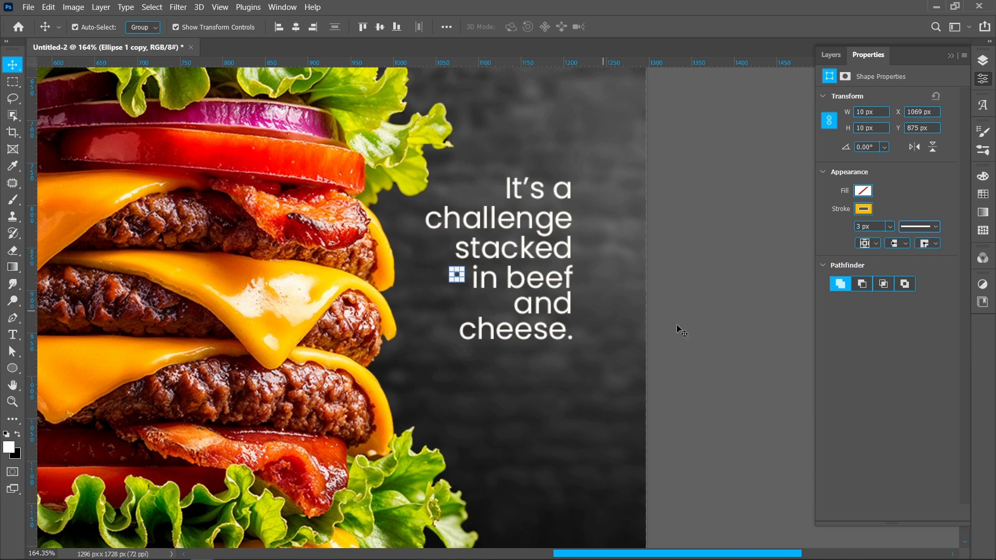
pyautogui.click(713, 331)
# Step: Draw a straight horizontal Pen path about 64 px long from the copied circle towards the burger
pyautogui.moveTo(361, 306); pyautogui.dragTo(503, 321)
pyautogui.press('p')
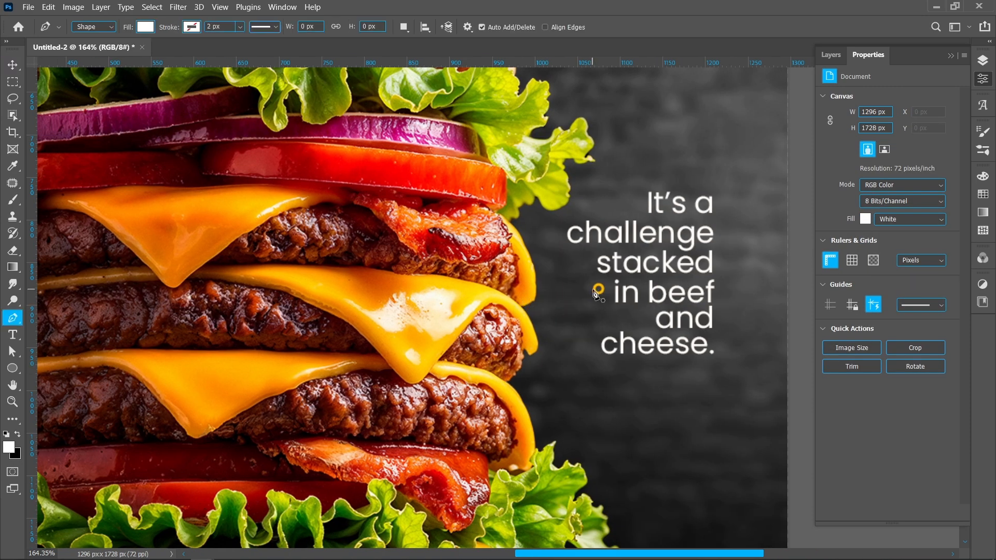
pyautogui.click(596, 292)
pyautogui.click(539, 291)
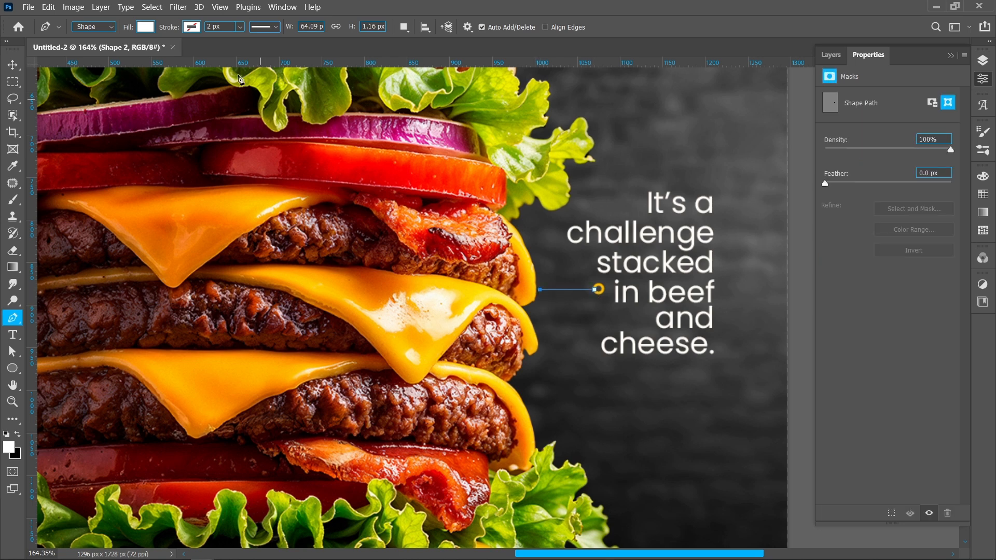
# Step: Give the horizontal path no fill and a yellow 3 px stroke, and deselect it
pyautogui.click(152, 29)
pyautogui.click(69, 50)
pyautogui.click(186, 27)
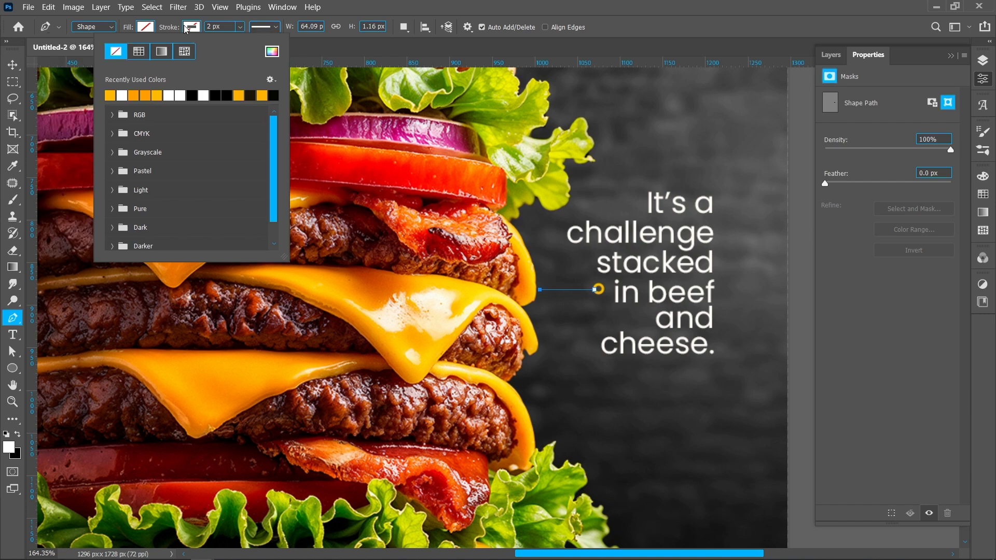
pyautogui.click(122, 94)
pyautogui.click(220, 26)
pyautogui.write('3')
pyautogui.press('Return')
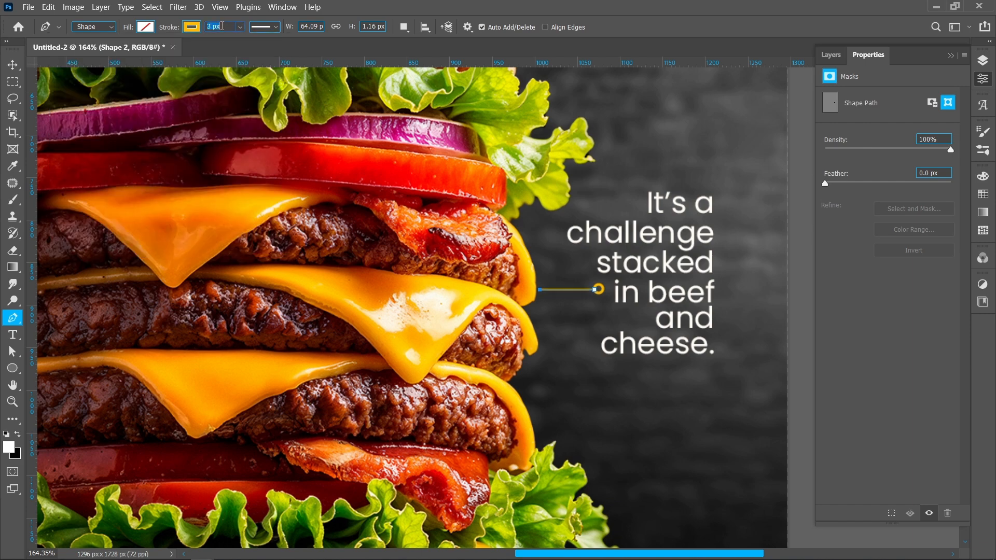
pyautogui.click(8, 69)
pyautogui.click(801, 326)
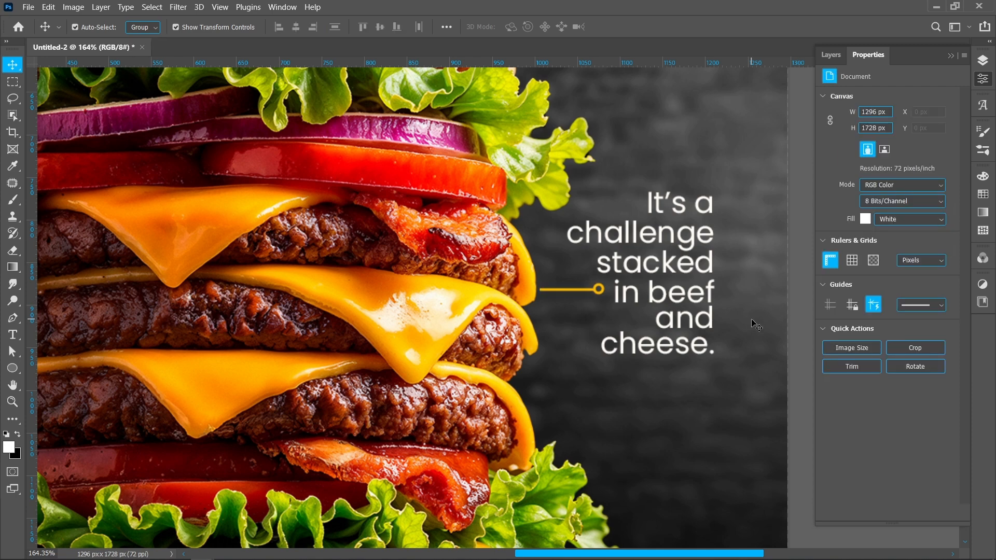
# Step: Move the copied circle's layer directly below the Shape 2 line layer and group the two layers
pyautogui.scroll(-4, 750, 326)
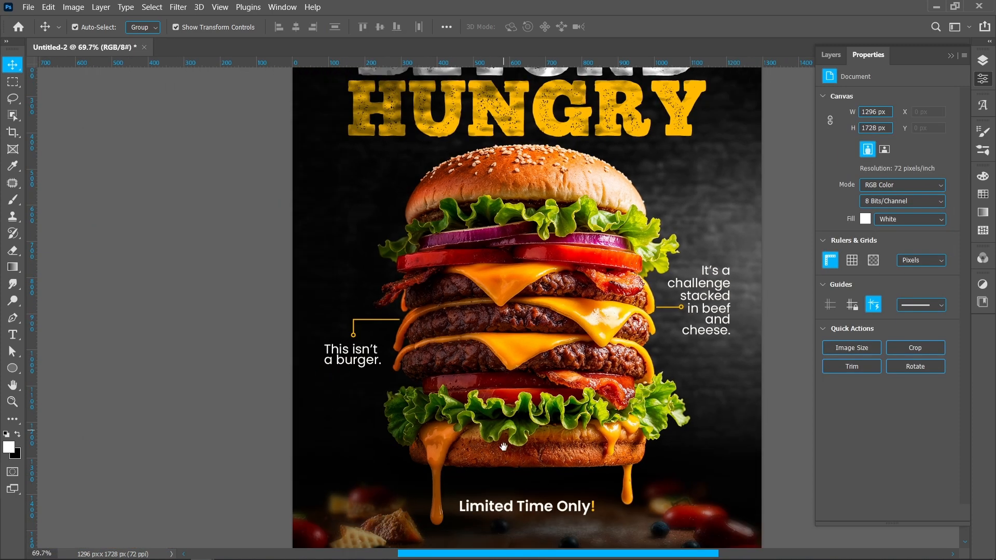
pyautogui.moveTo(503, 447); pyautogui.dragTo(457, 354)
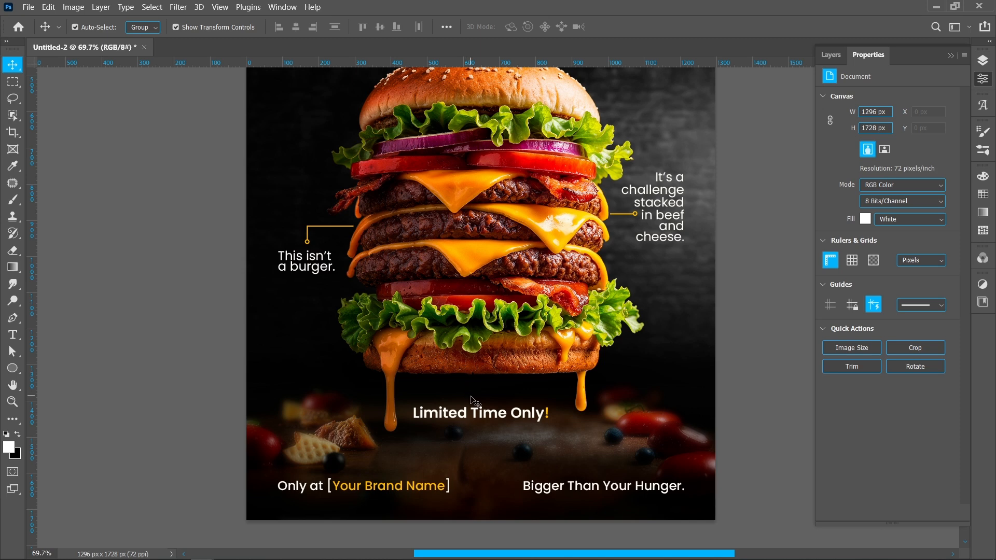
pyautogui.scroll(2, 470, 398)
pyautogui.scroll(1, 684, 230)
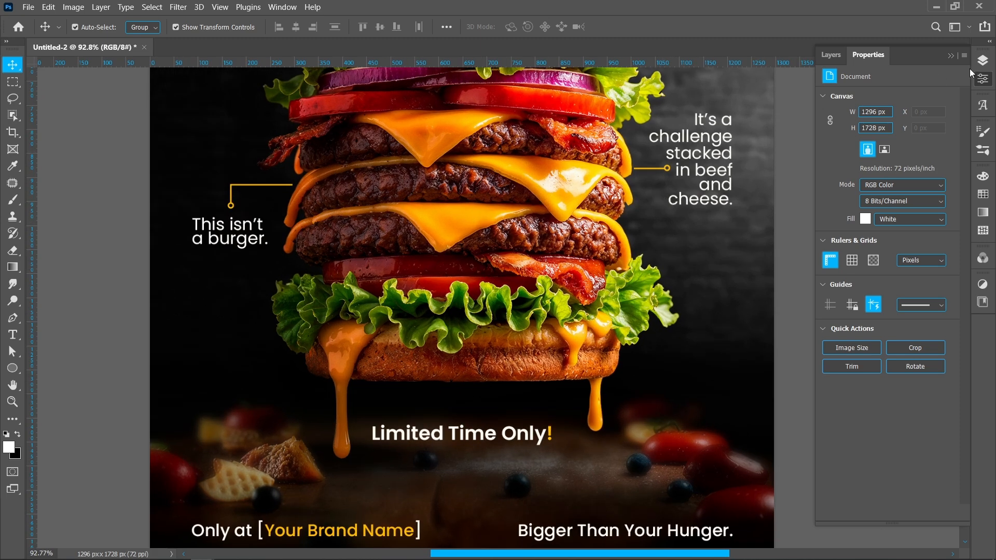
pyautogui.click(983, 61)
pyautogui.click(898, 142)
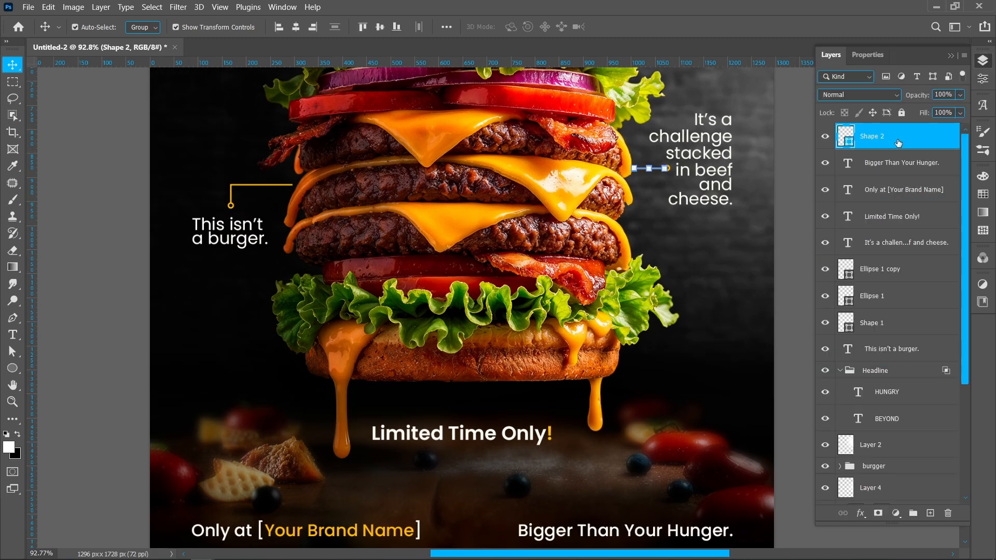
pyautogui.click(881, 272)
pyautogui.moveTo(912, 237); pyautogui.dragTo(910, 161)
pyautogui.keyDown('shift'); pyautogui.click(899, 139); pyautogui.keyUp('shift')
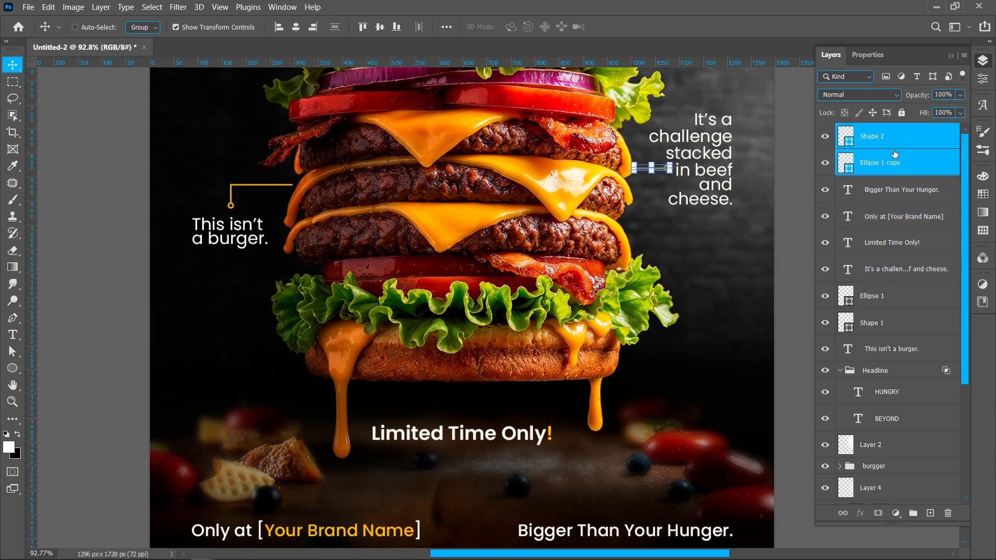
pyautogui.hotkey('ctrl', 'g')
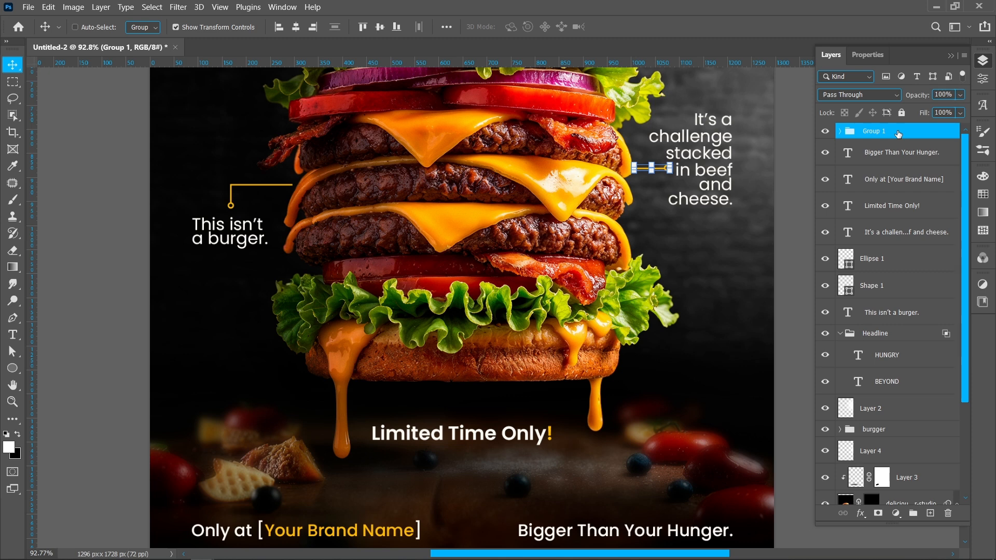
# Step: Duplicate the line-and-circle group, rotate the copy 90° and place it between the bottom bun and "Limited Time Only!"
pyautogui.hotkey('ctrl', 'j')
pyautogui.moveTo(679, 158); pyautogui.dragTo(459, 395)
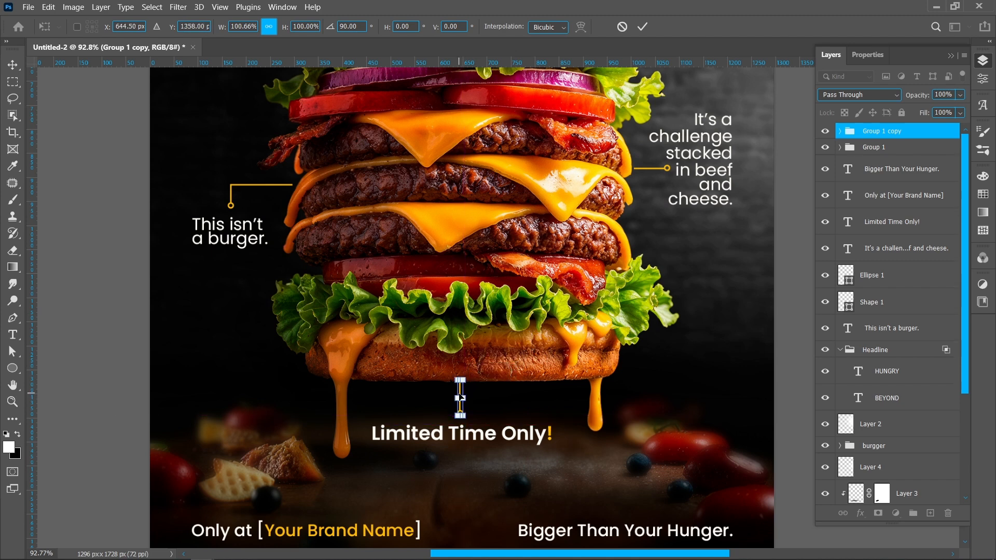
pyautogui.click(641, 29)
# Step: Shorten the copied callout's line from its upper end to leave a gap below the bun, keeping a 3 px yellow stroke
pyautogui.click(840, 131)
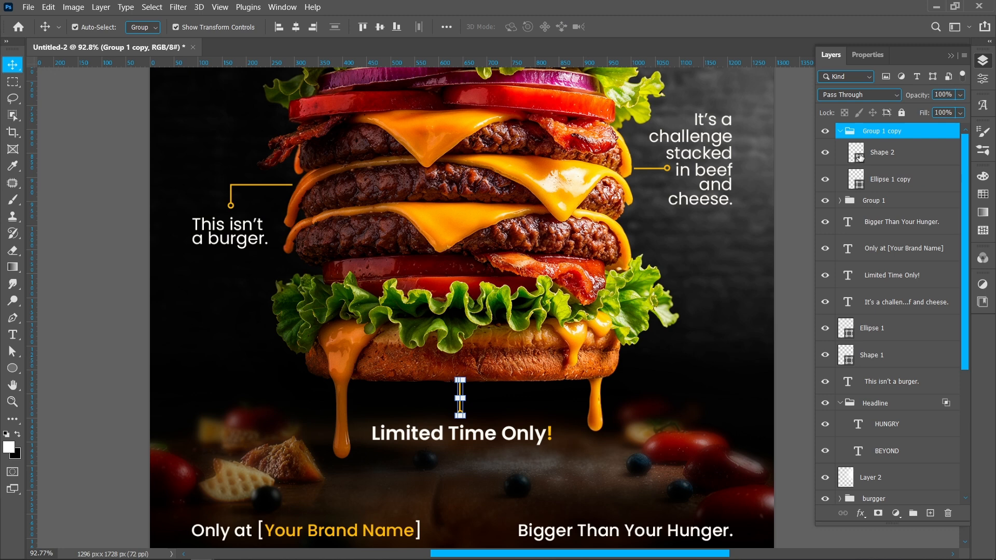
pyautogui.click(879, 182)
pyautogui.click(885, 152)
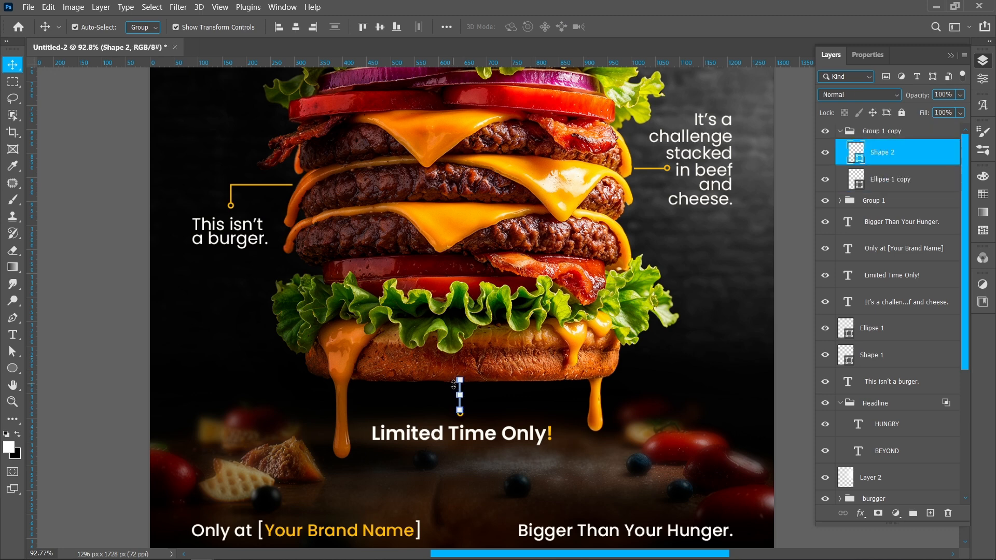
pyautogui.moveTo(460, 379); pyautogui.dragTo(456, 389)
pyautogui.click(641, 26)
pyautogui.click(982, 78)
pyautogui.click(983, 61)
pyautogui.press('u')
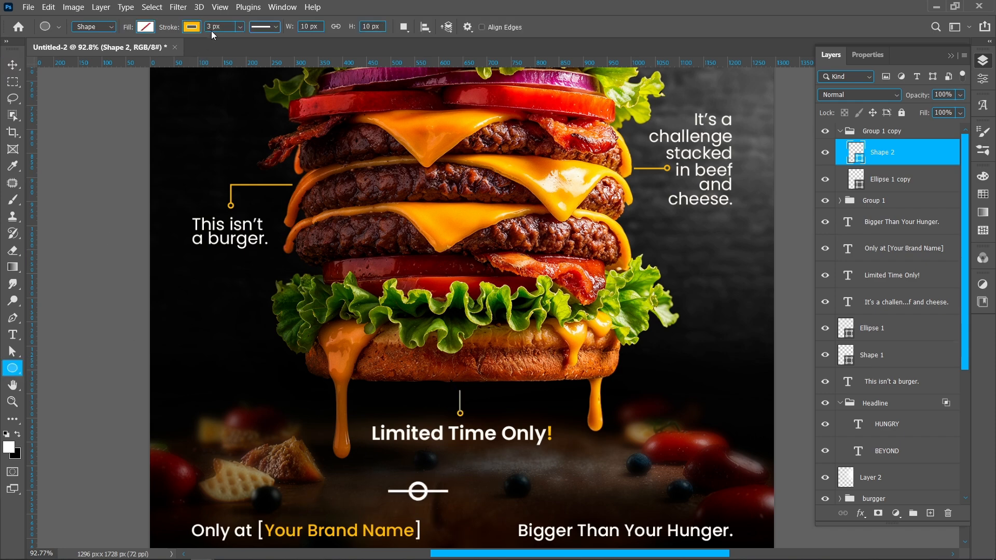
pyautogui.press('v')
pyautogui.click(114, 256)
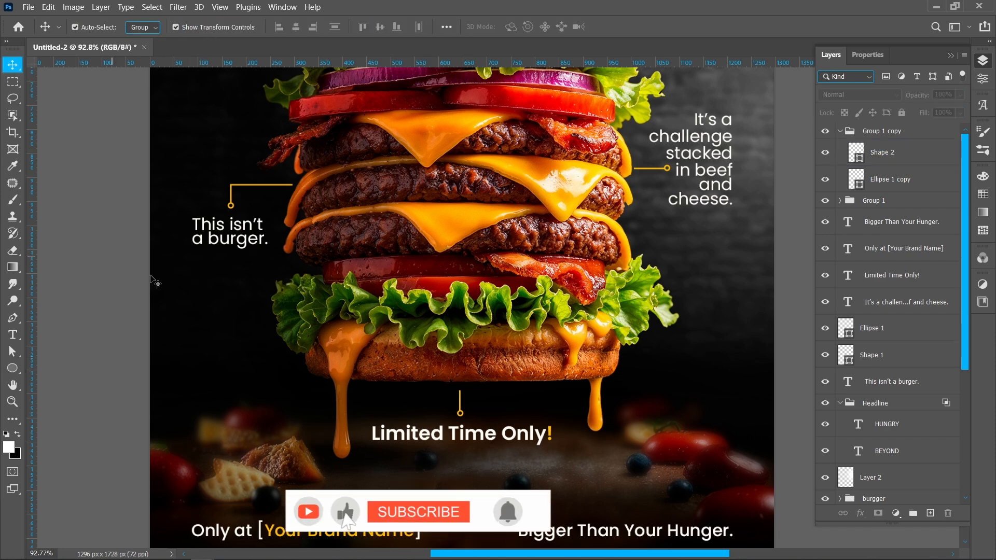
# Step: Check the circle against the line in the vertical callout and centre the whole callout group horizontally on the canvas
pyautogui.scroll(8, 467, 402)
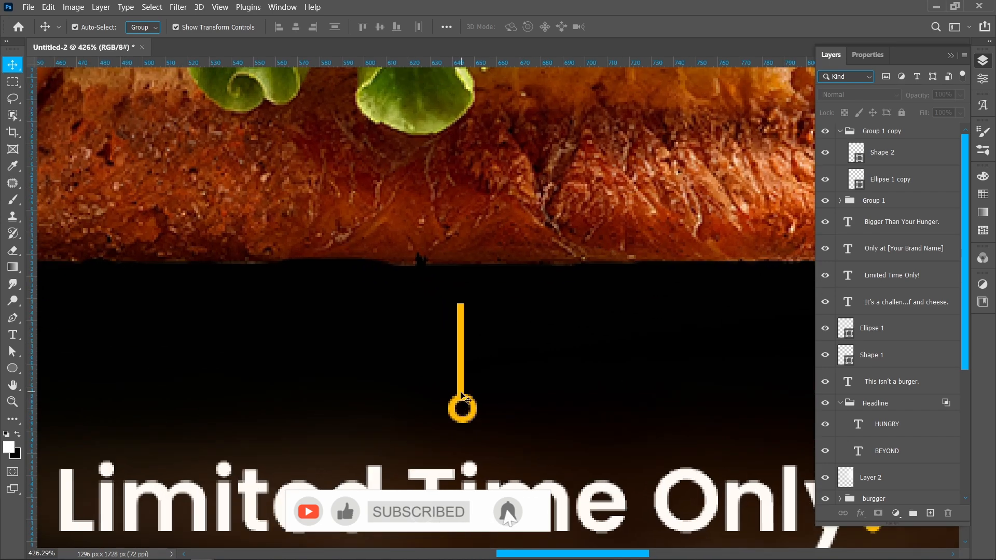
pyautogui.click(464, 397)
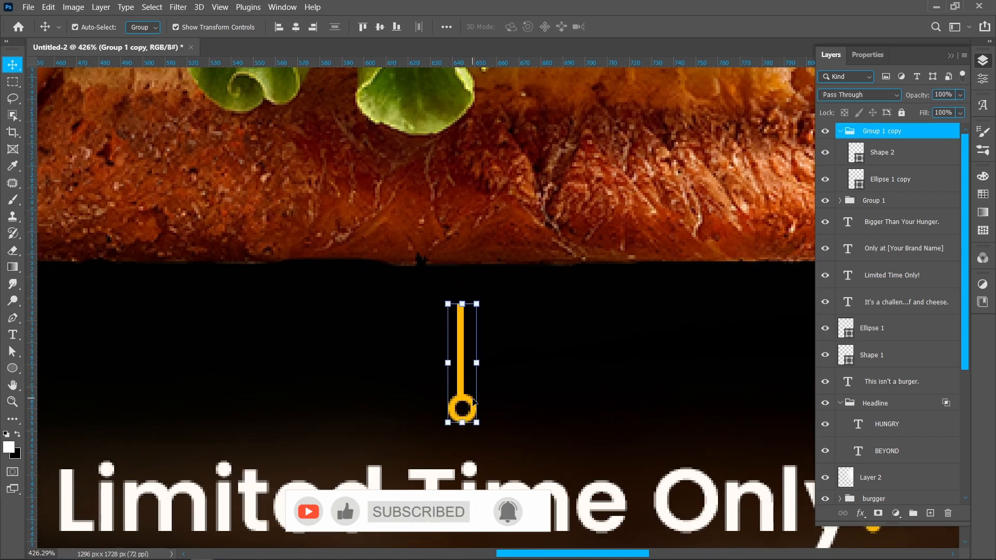
pyautogui.rightClick(475, 402)
pyautogui.click(496, 421)
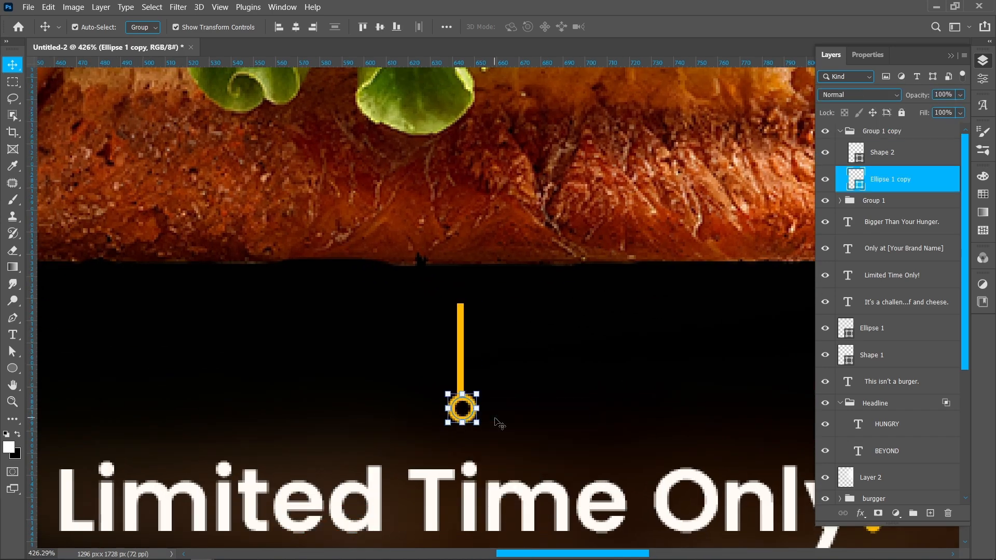
pyautogui.scroll(-6, 469, 419)
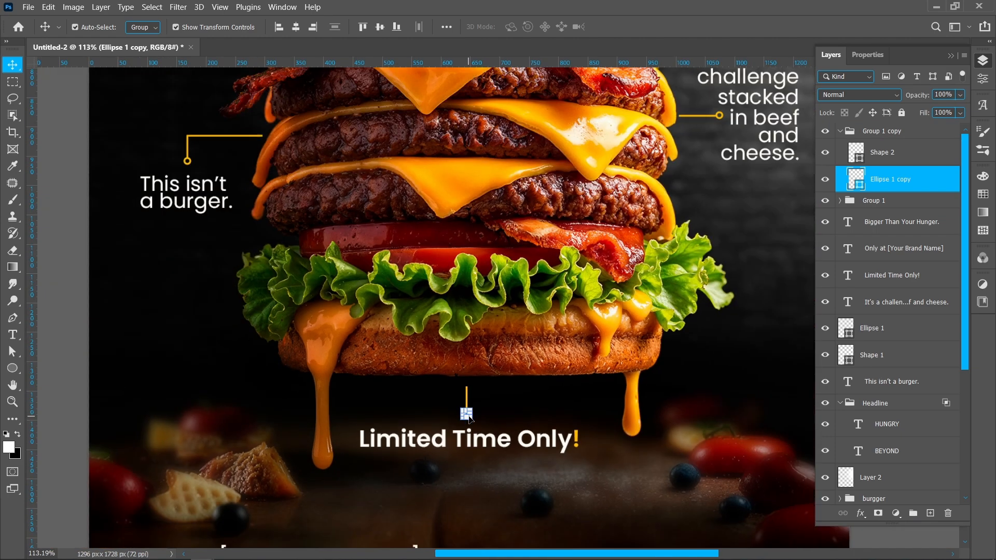
pyautogui.scroll(-1, 469, 418)
pyautogui.click(840, 132)
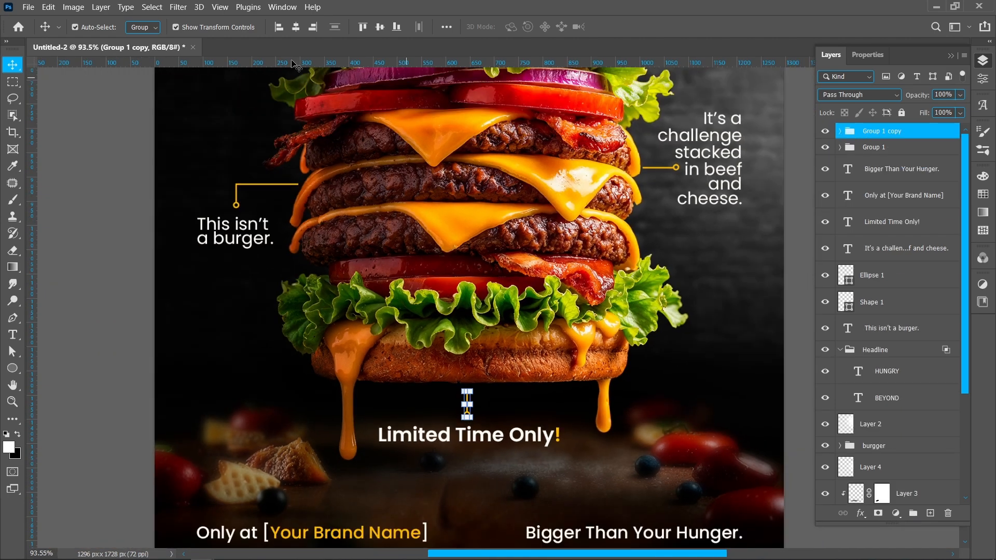
pyautogui.click(295, 26)
pyautogui.click(120, 193)
pyautogui.scroll(-3, 366, 305)
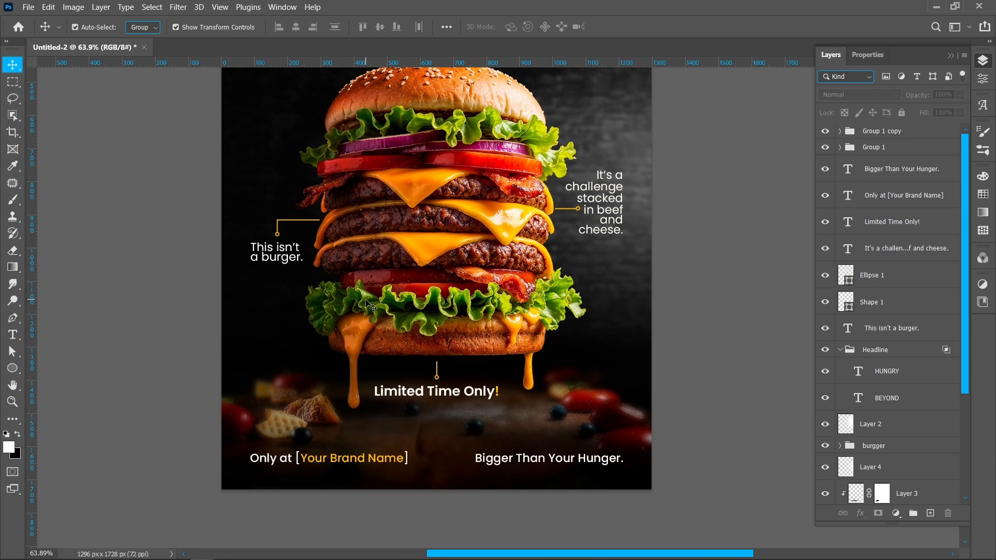
pyautogui.moveTo(428, 326); pyautogui.dragTo(453, 414)
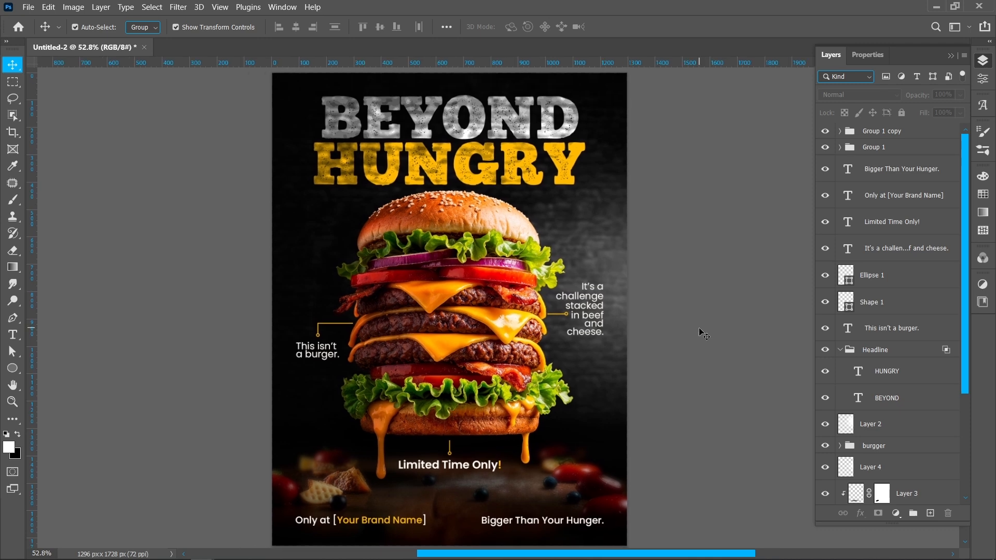
# Step: Add a Solid Color fill layer above Layer 3 in yellow ffb000, sampled from the burger's cheese
pyautogui.click(590, 486)
pyautogui.scroll(-3, 875, 455)
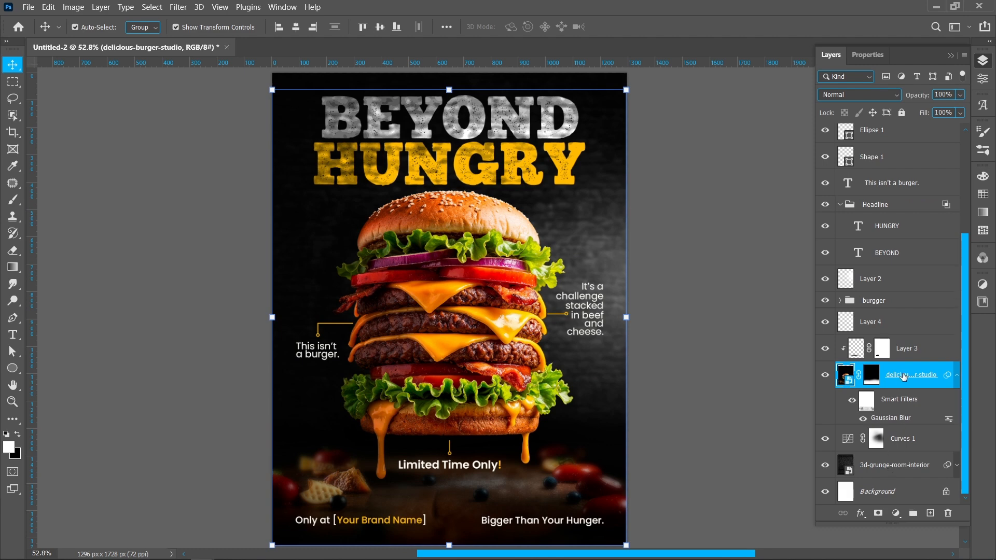
pyautogui.click(914, 347)
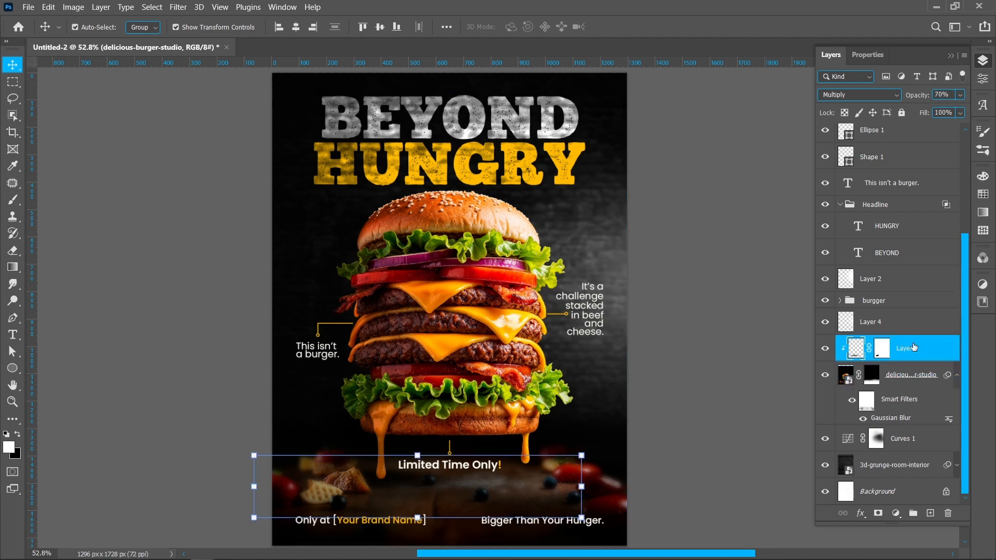
pyautogui.click(896, 513)
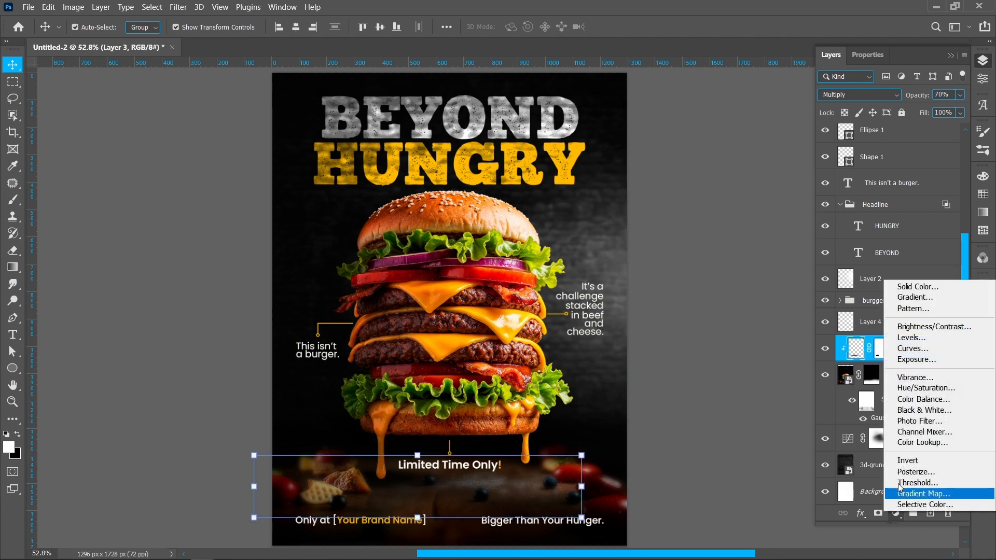
pyautogui.click(909, 293)
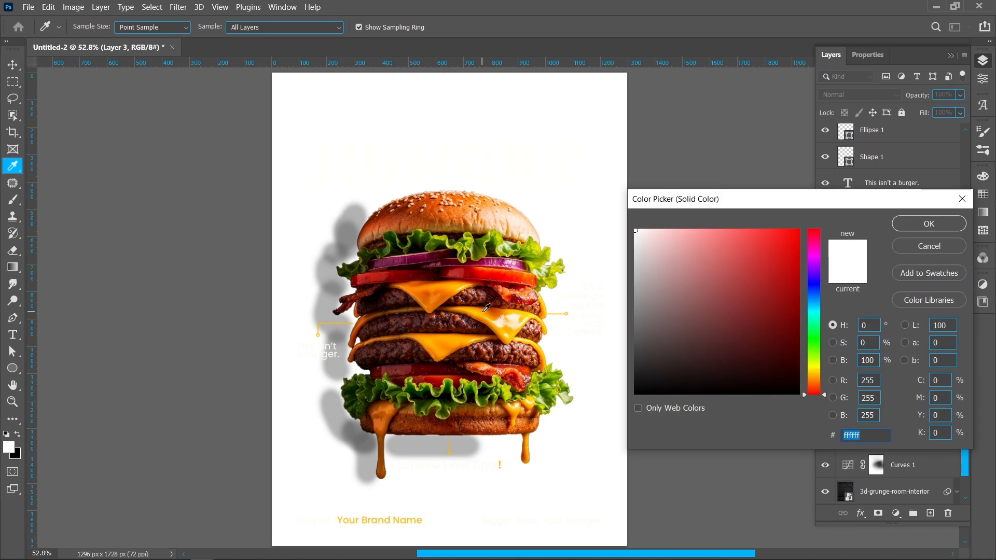
pyautogui.click(487, 310)
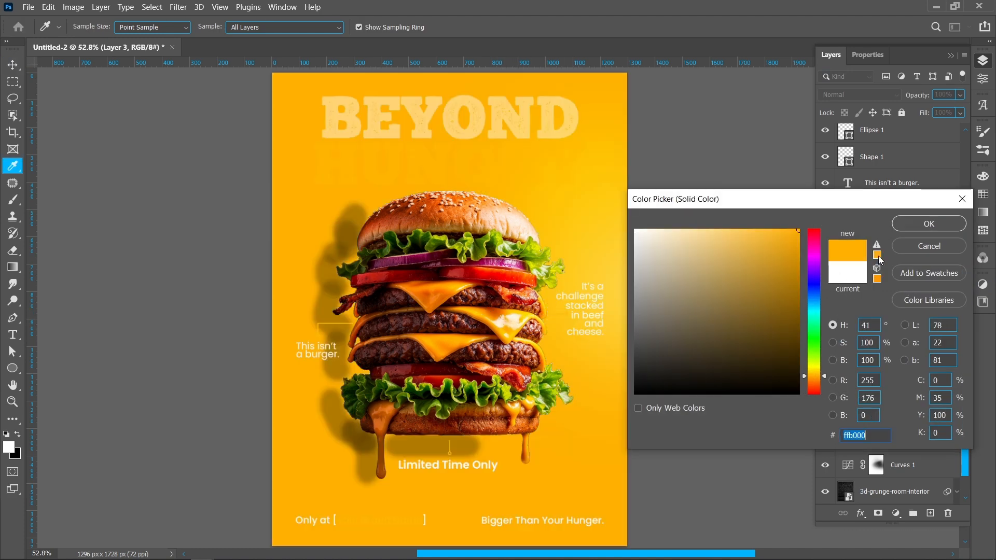
pyautogui.click(926, 229)
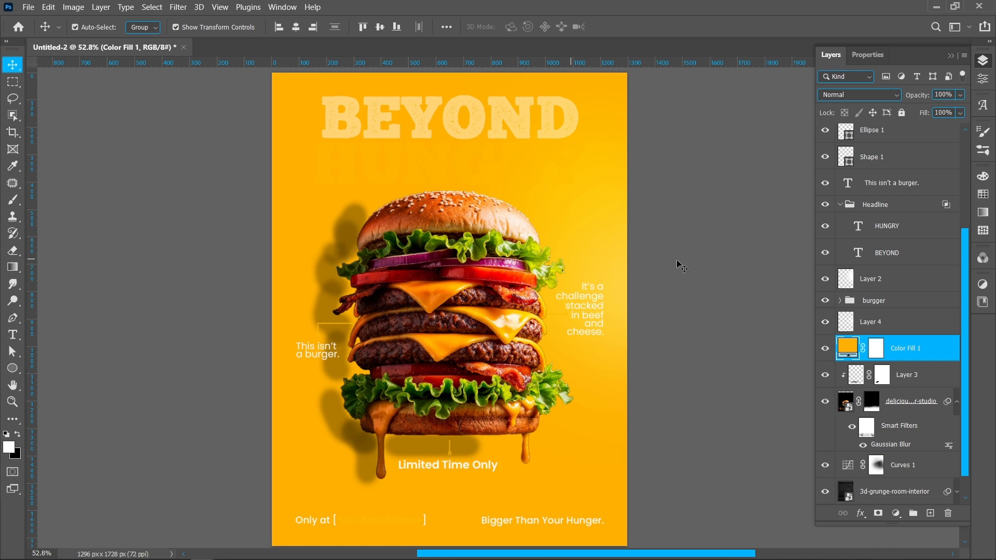
pyautogui.scroll(5, 887, 273)
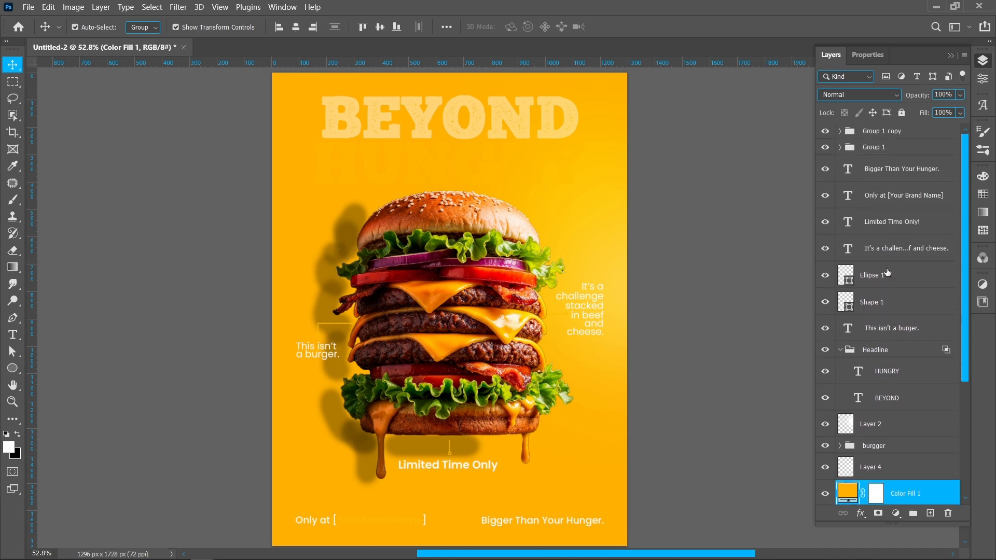
# Step: Clip the burger's shadow layer, Layer 1 in the burgger group, to the burger image with a clipping mask, and collapse the group
pyautogui.click(349, 241)
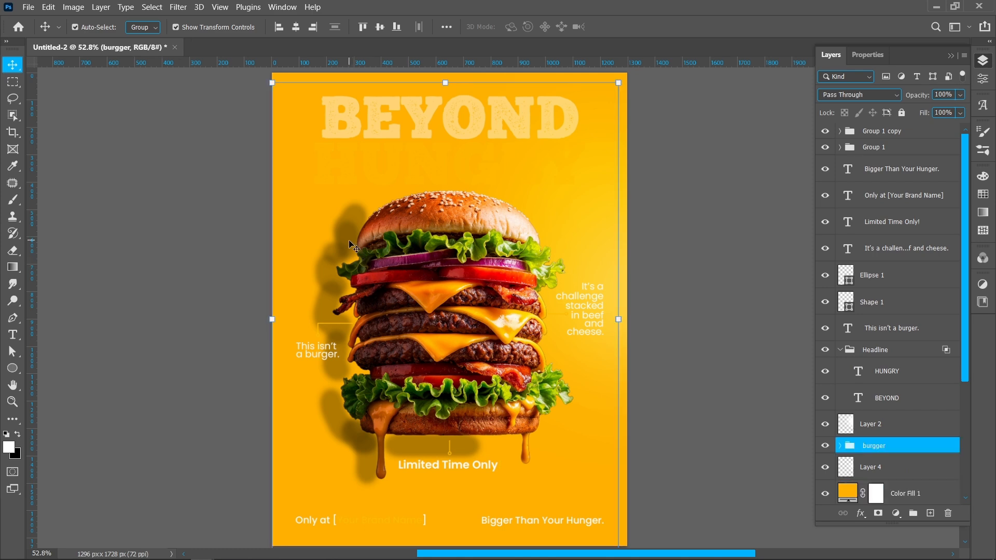
pyautogui.scroll(-3, 832, 354)
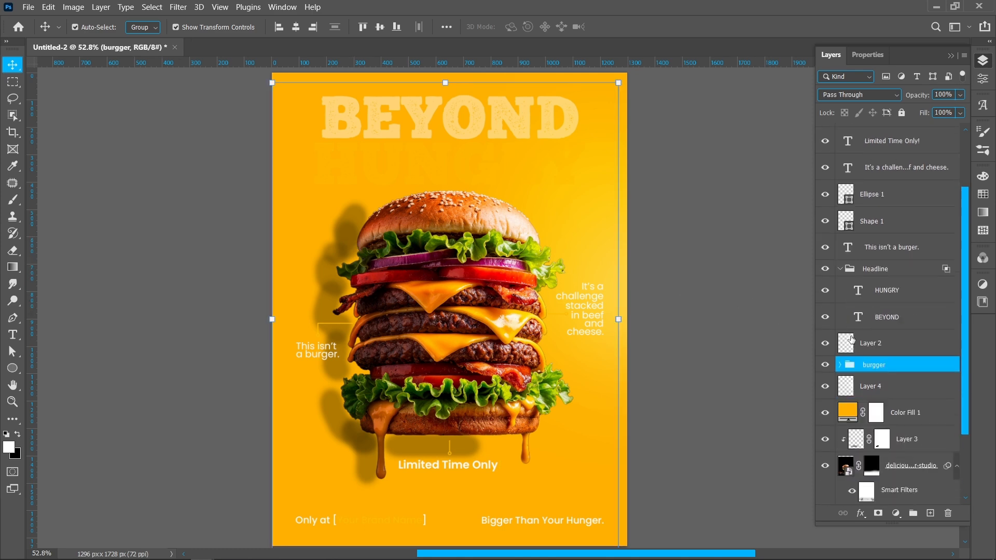
pyautogui.click(841, 364)
pyautogui.scroll(-2, 869, 368)
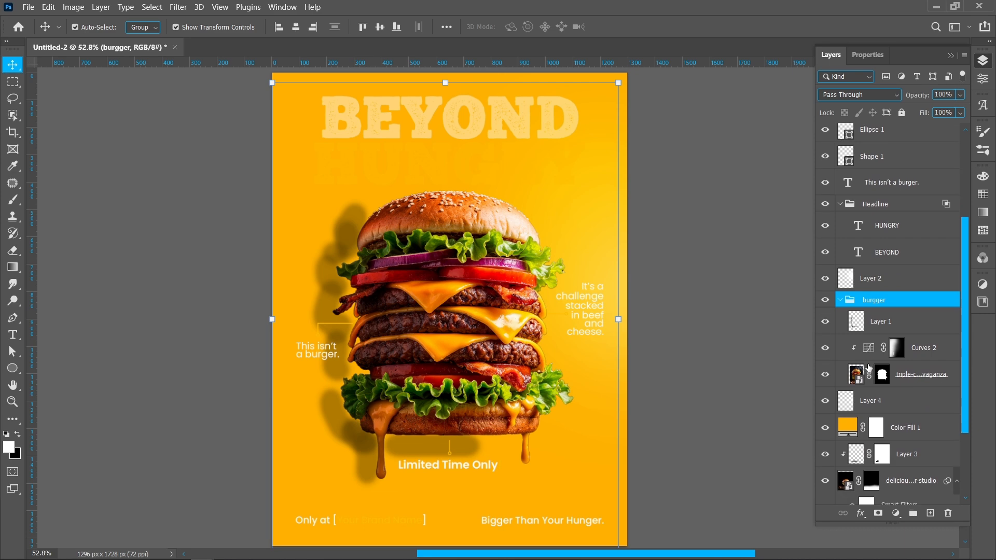
pyautogui.click(909, 321)
pyautogui.rightClick(909, 321)
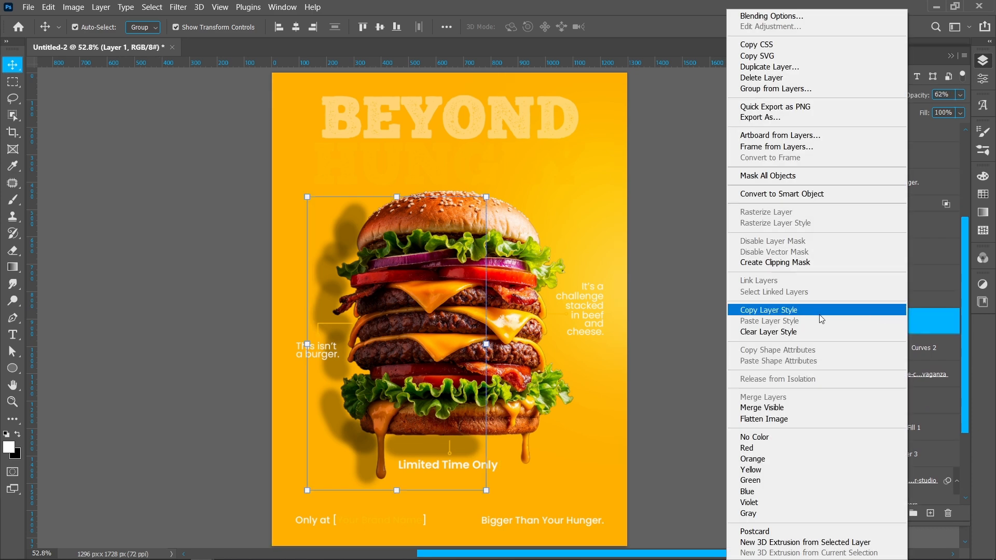
pyautogui.click(812, 262)
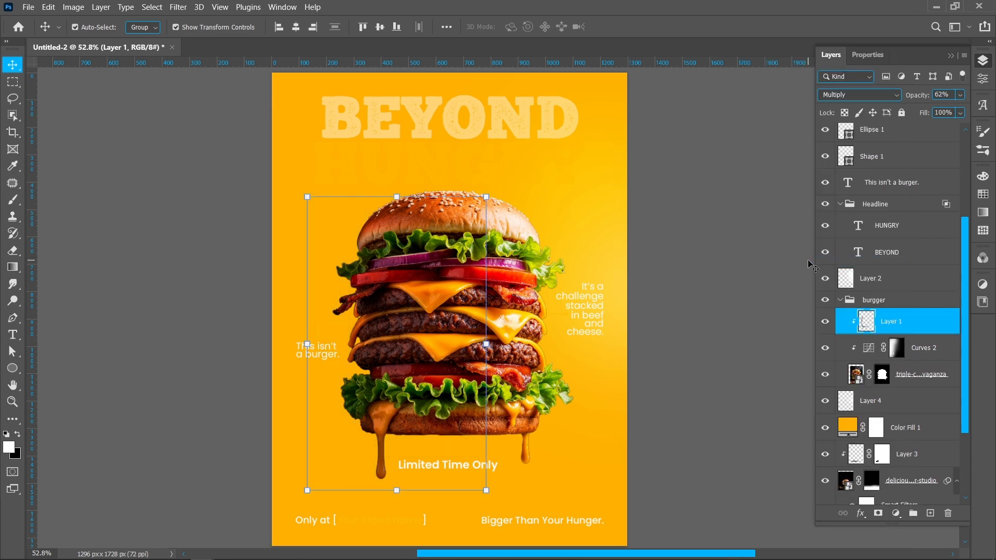
pyautogui.click(839, 299)
# Step: Set the yellow Color Fill 1 layer's blend mode to Overlay and its opacity to 50%
pyautogui.scroll(-2, 899, 271)
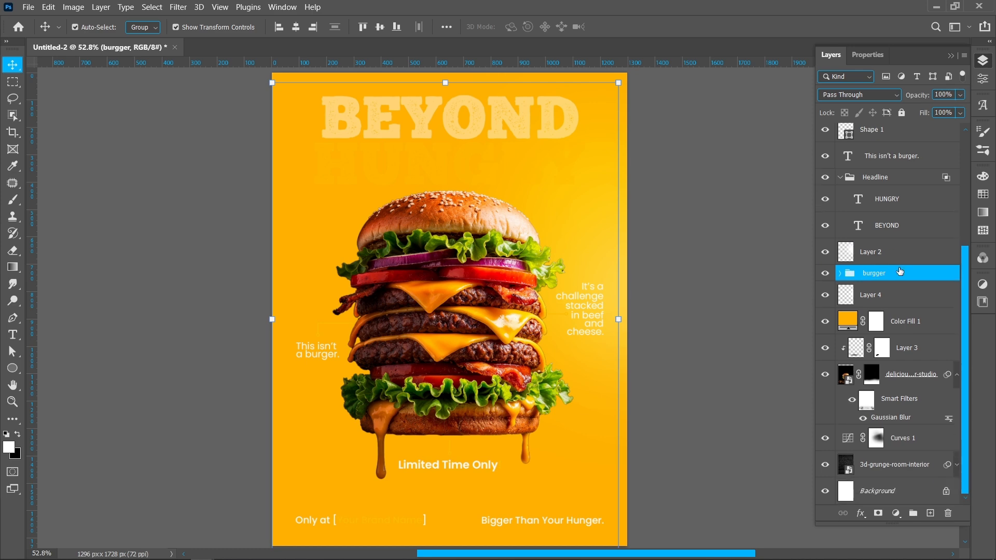
pyautogui.click(892, 327)
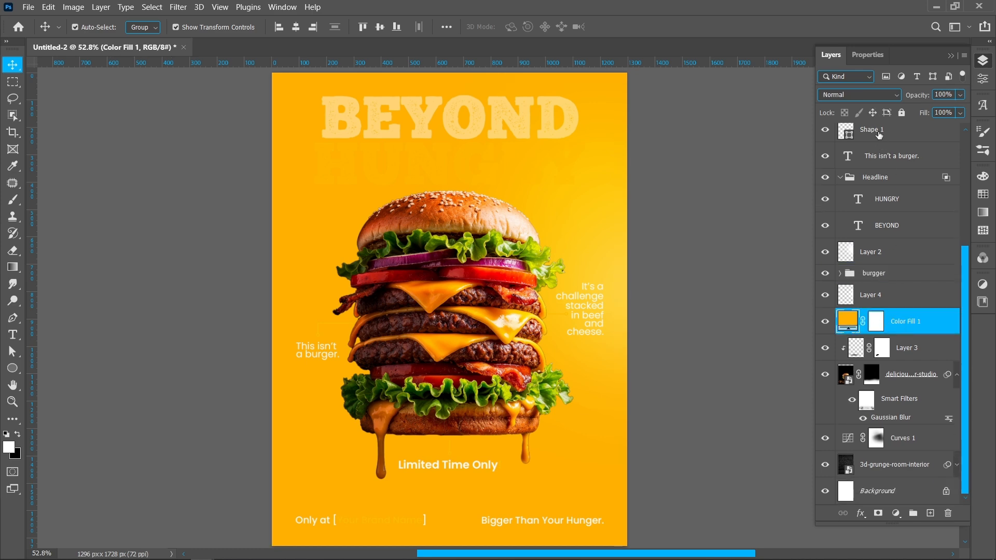
pyautogui.click(874, 93)
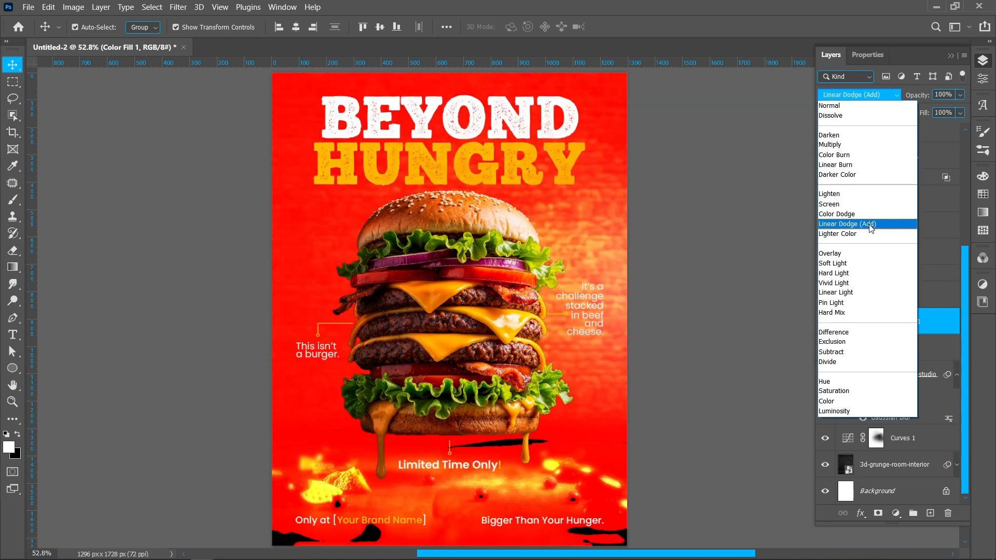
pyautogui.click(869, 254)
pyautogui.moveTo(920, 101); pyautogui.dragTo(888, 99)
pyautogui.click(949, 94)
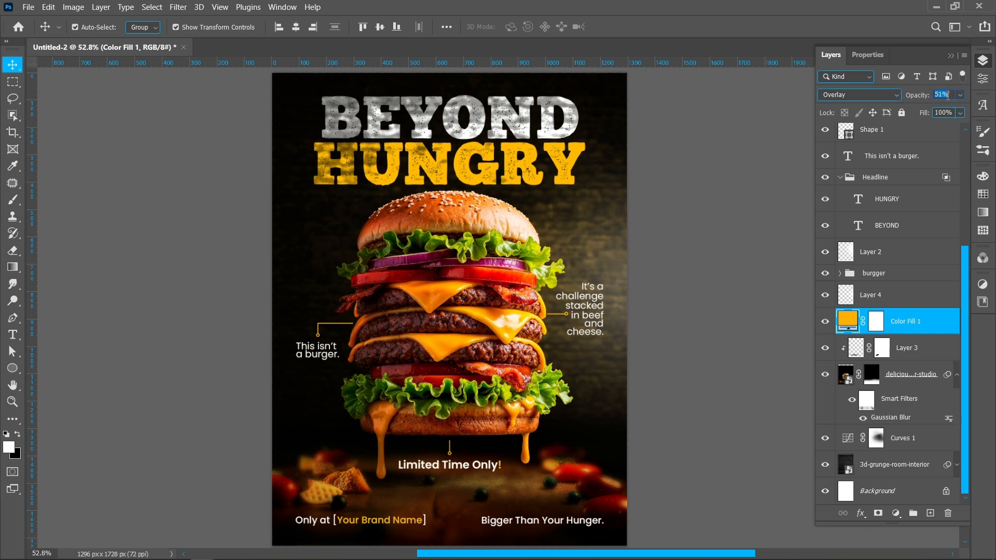
pyautogui.press('Return')
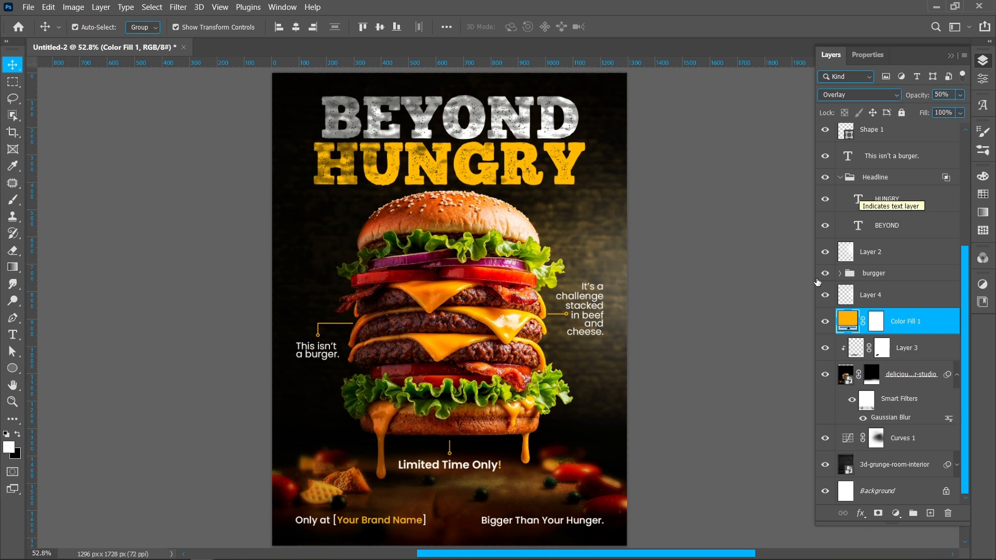